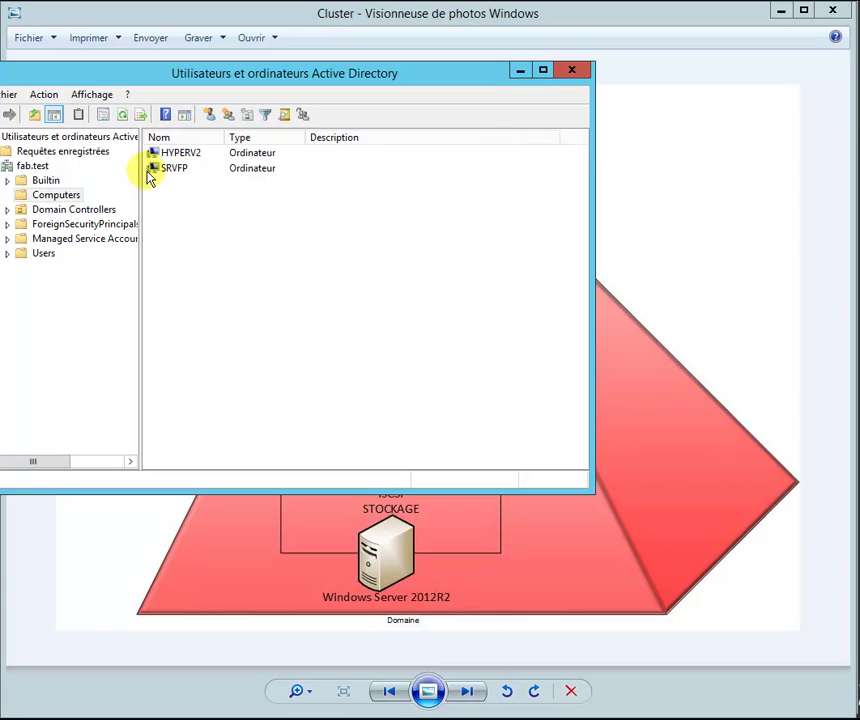
Step: View the Domain Controllers container of fab.test and switch to the Remote Desktop session on 192.168.1.200
click(72, 209)
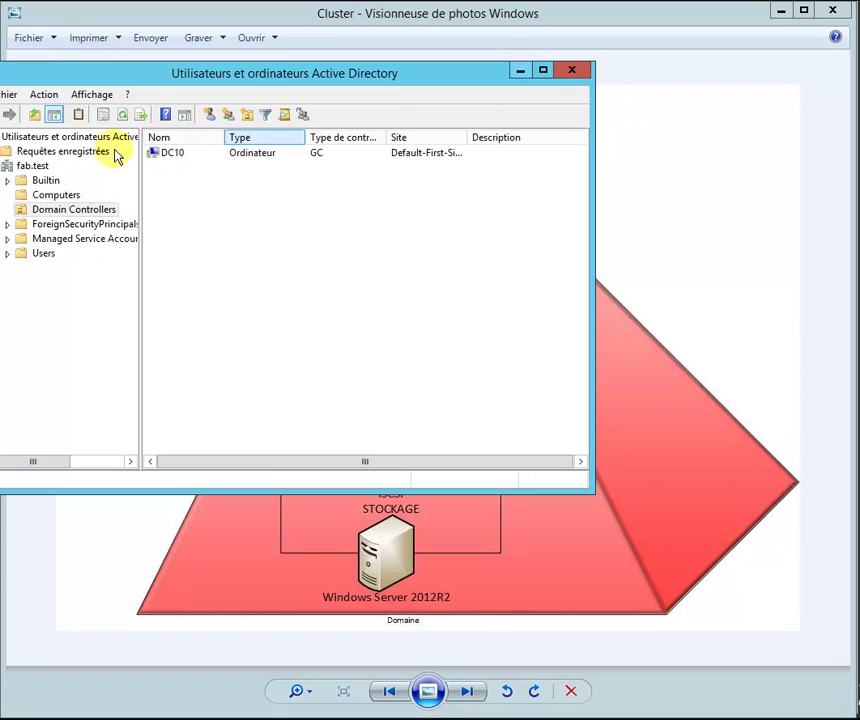
click(518, 72)
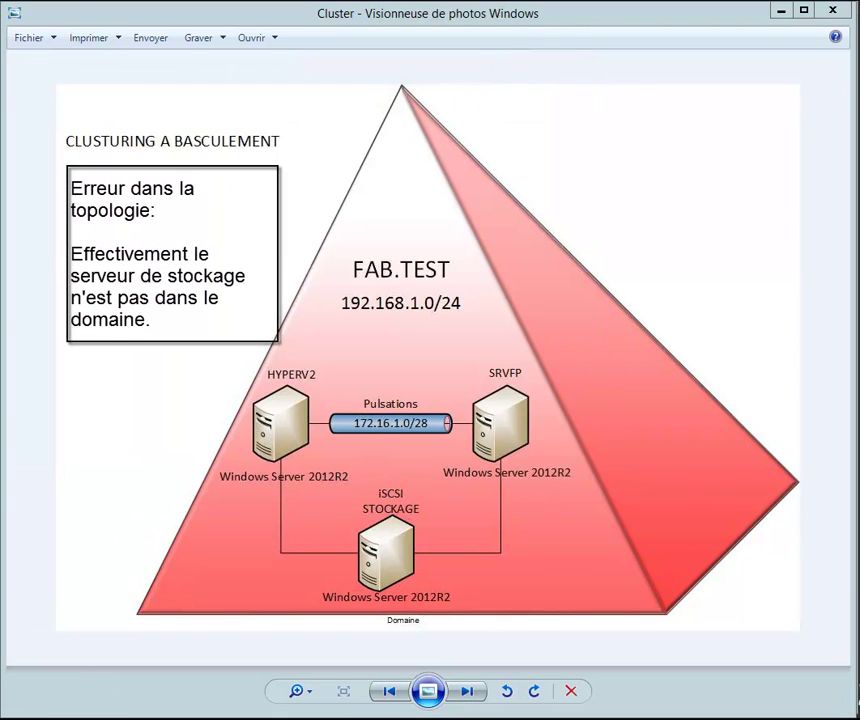
mouse_move(95, 715)
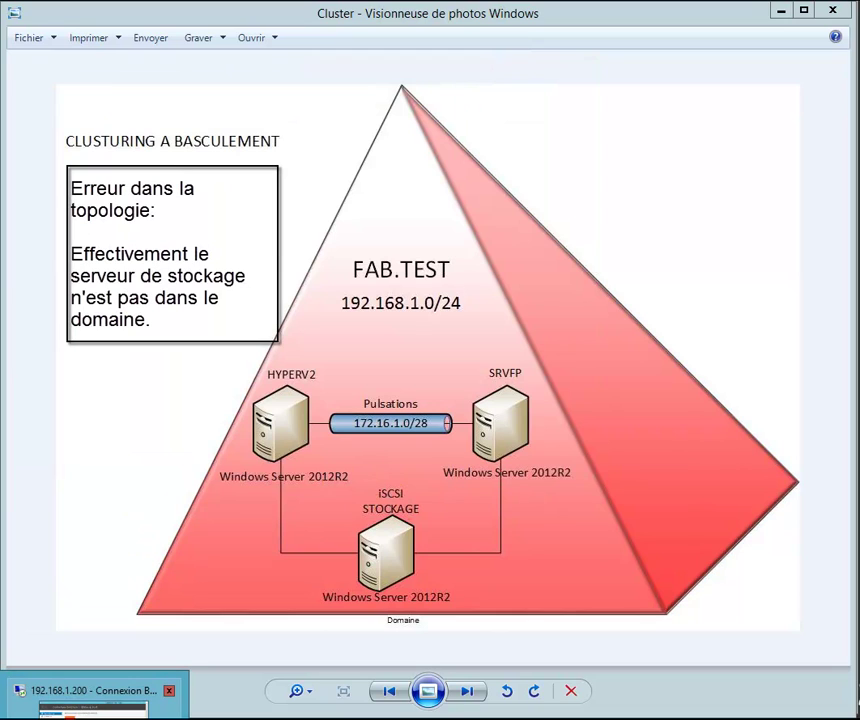
click(92, 691)
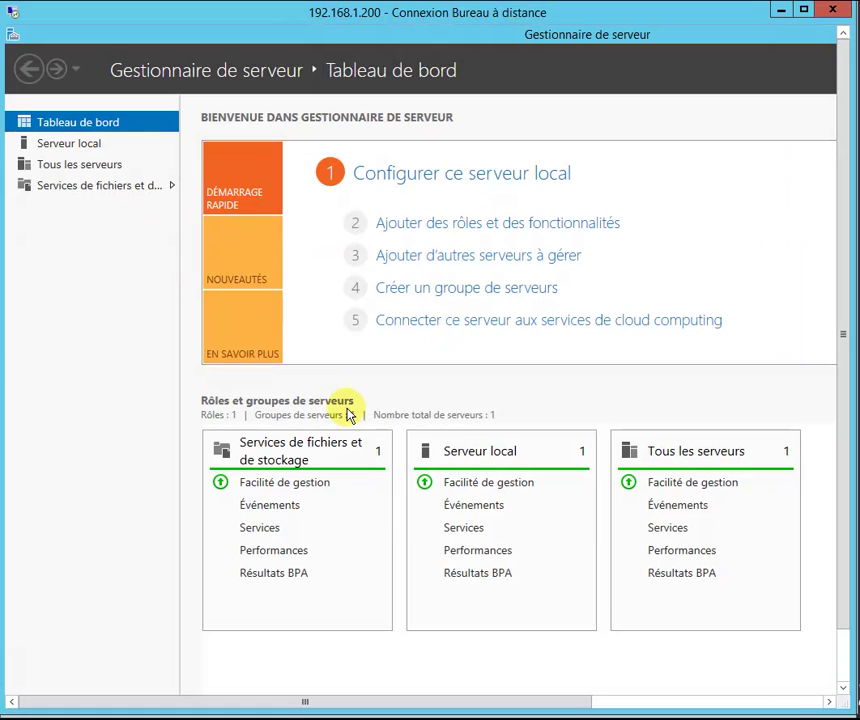
Step: Start adding roles and features with a role-based installation on the iSCSI server, proceeding as far as the server roles list
drag(311, 703, 603, 704)
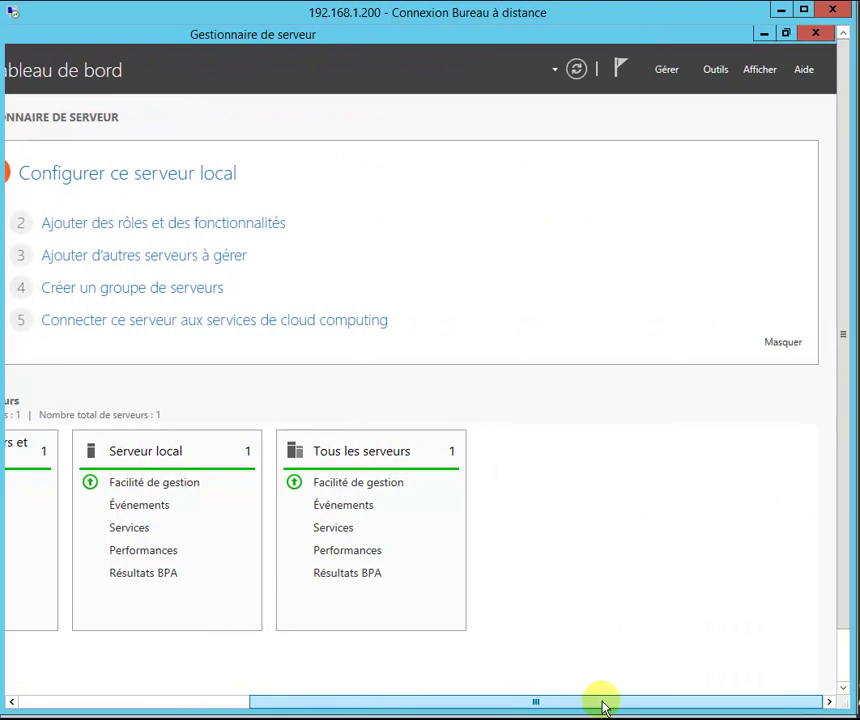
click(664, 71)
click(676, 96)
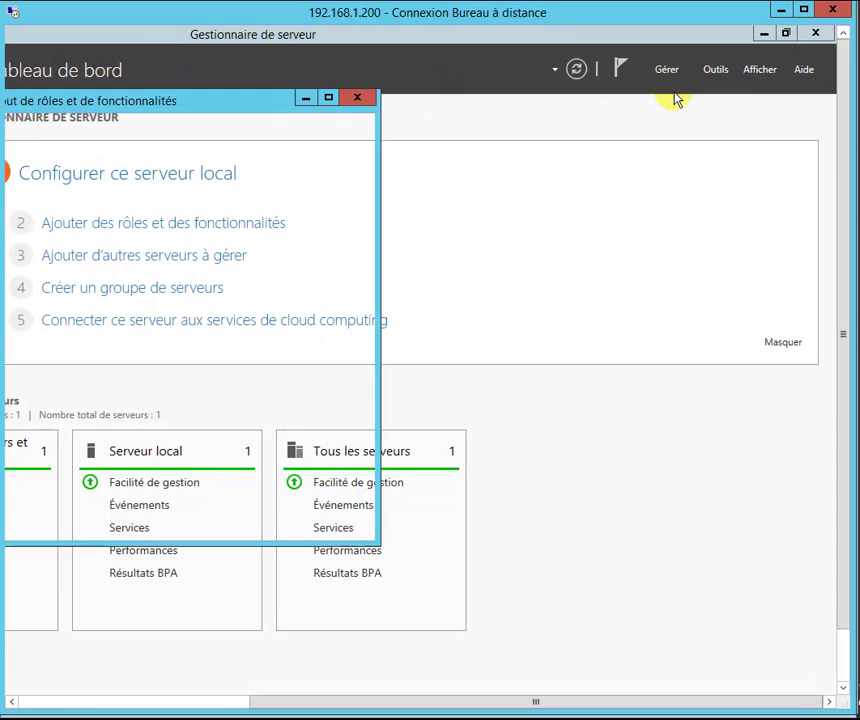
drag(207, 103, 600, 118)
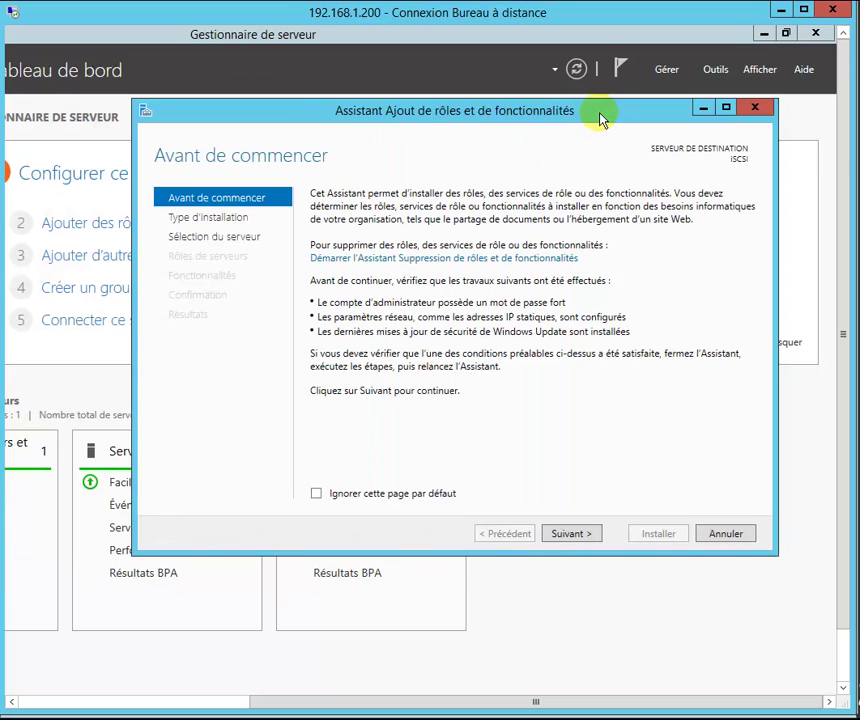
click(572, 534)
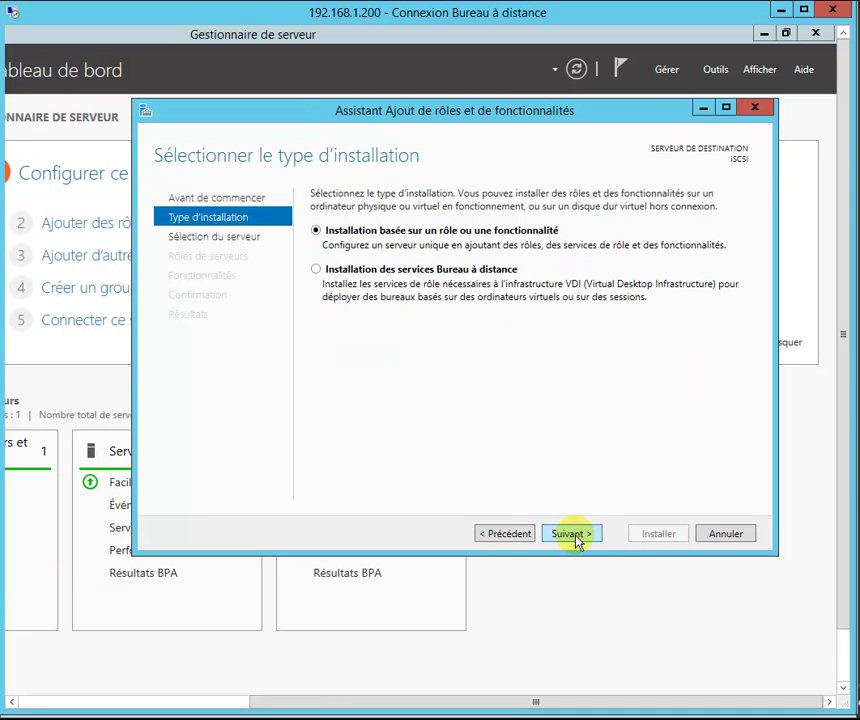
click(572, 534)
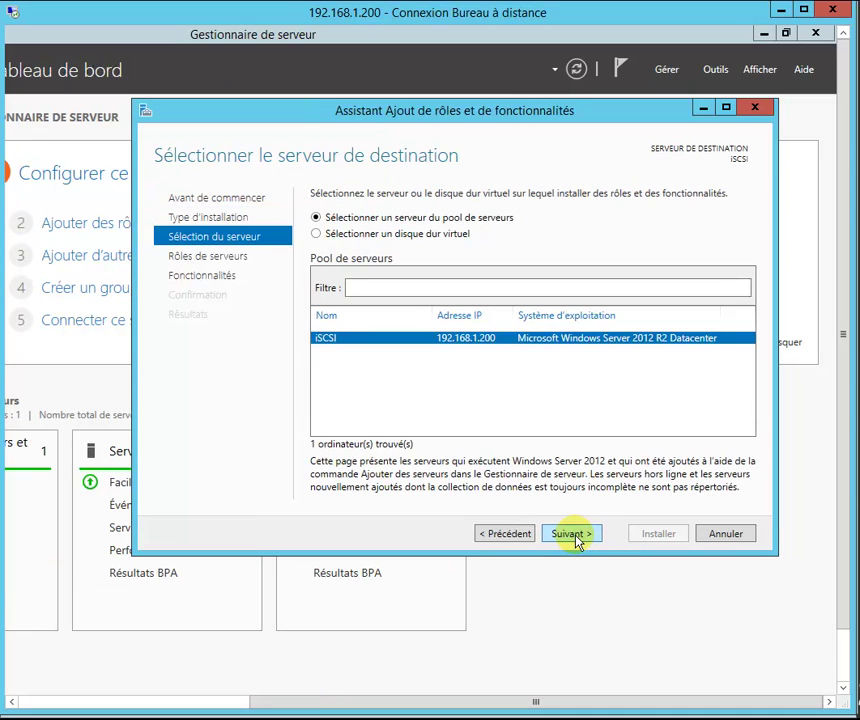
click(577, 535)
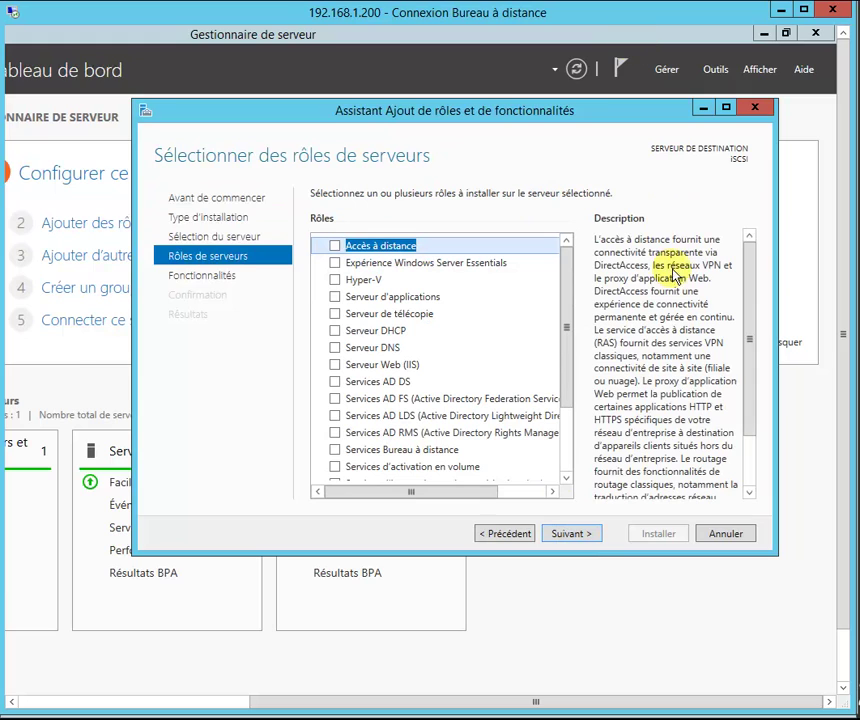
Step: Check the role services under Services de fichiers et iSCSI for Serveur cible iSCSI, and cancel the role wizard
drag(756, 282, 755, 298)
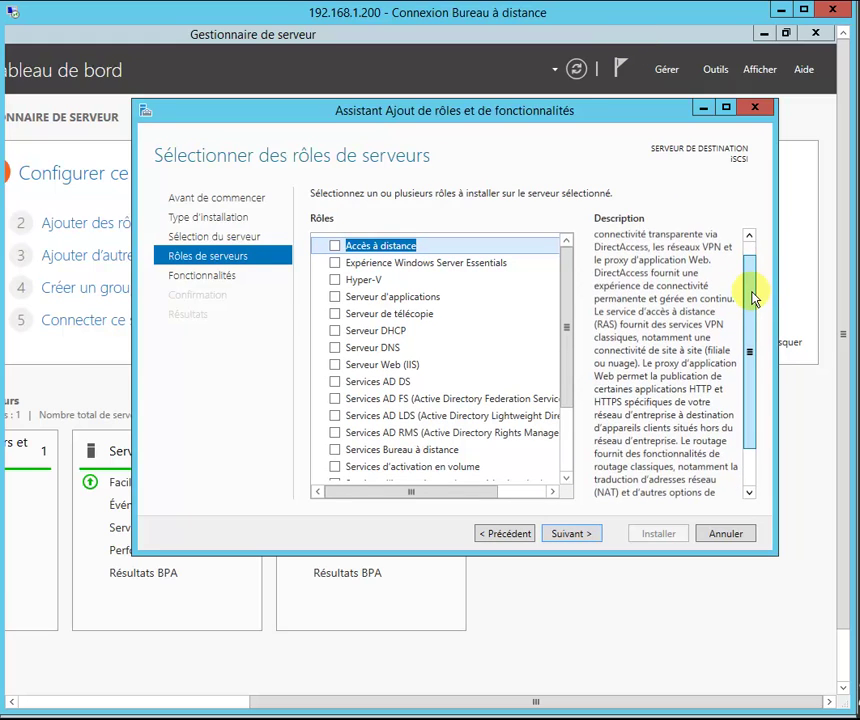
drag(566, 307, 565, 377)
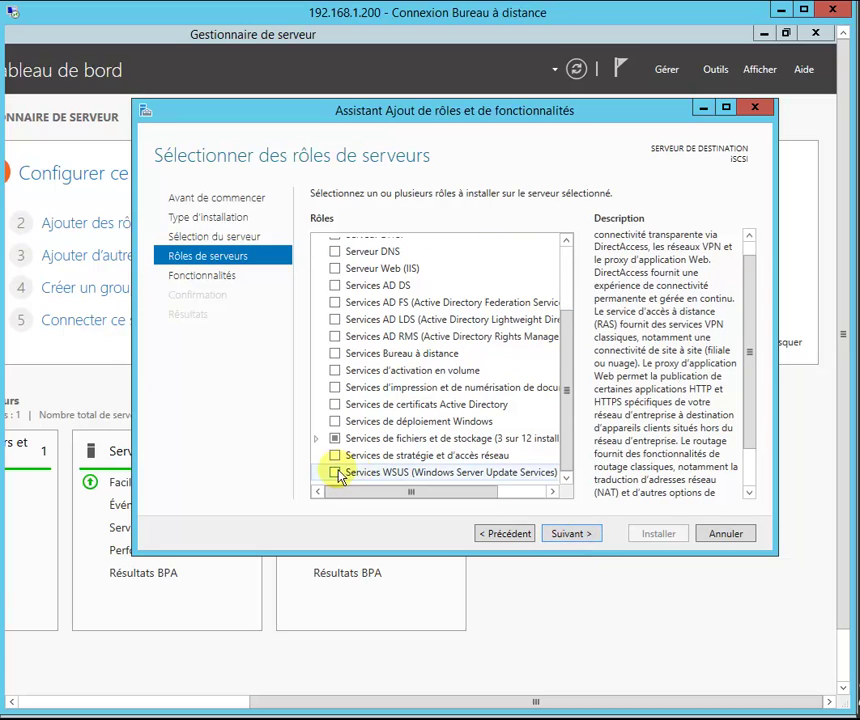
click(316, 438)
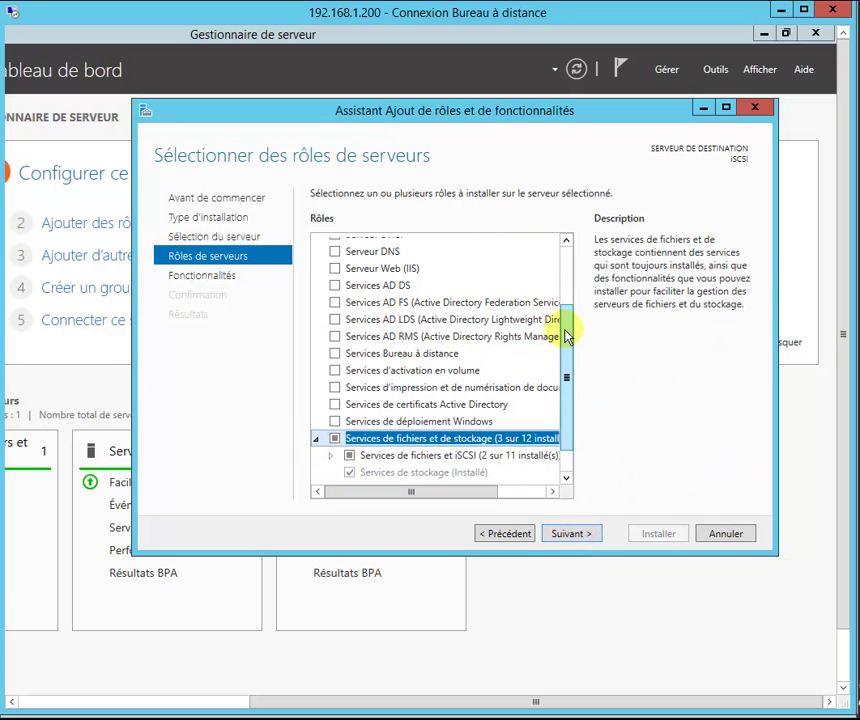
click(331, 458)
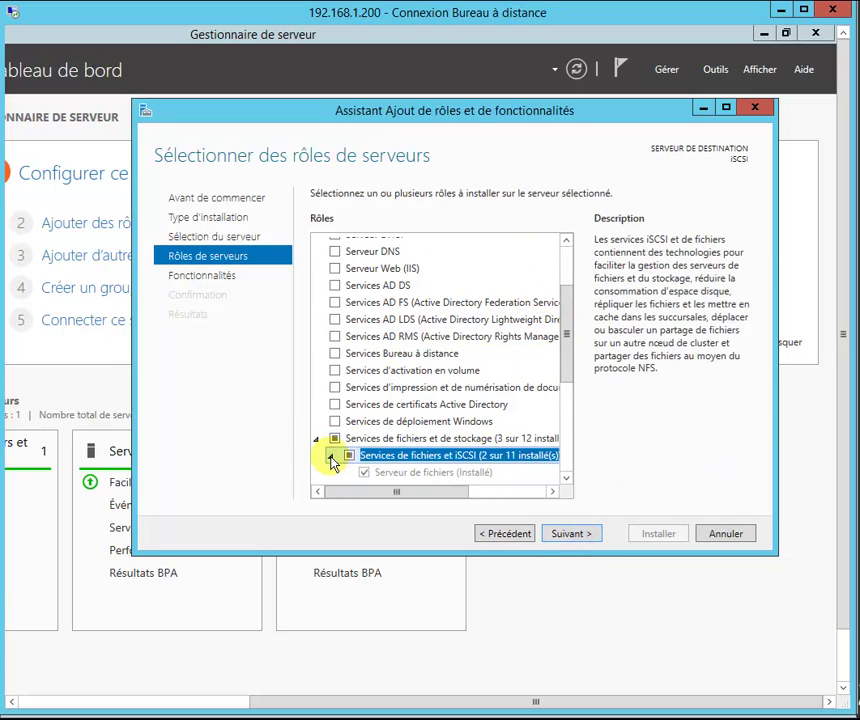
drag(566, 345, 467, 413)
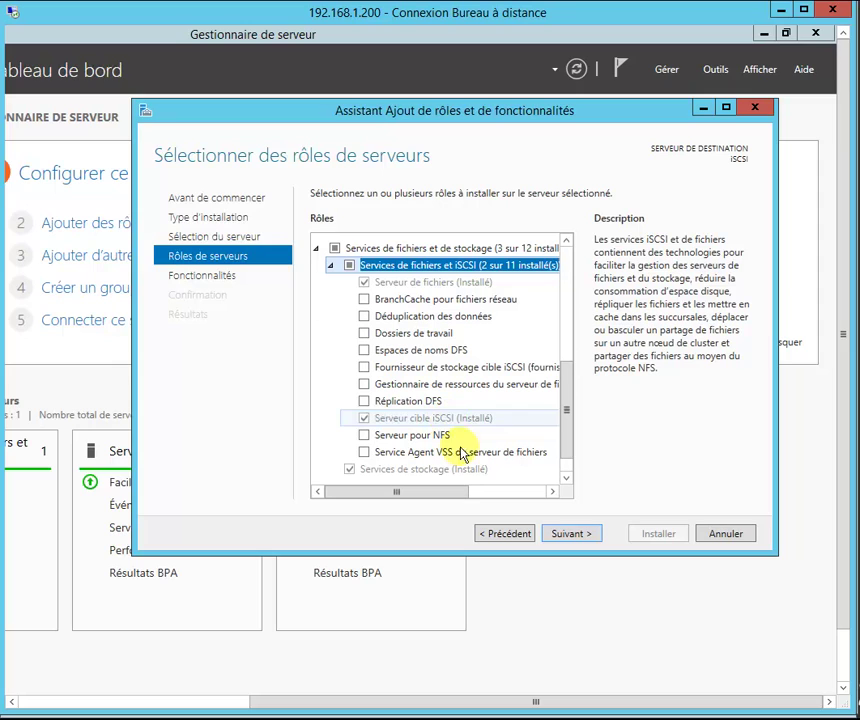
drag(572, 418, 566, 505)
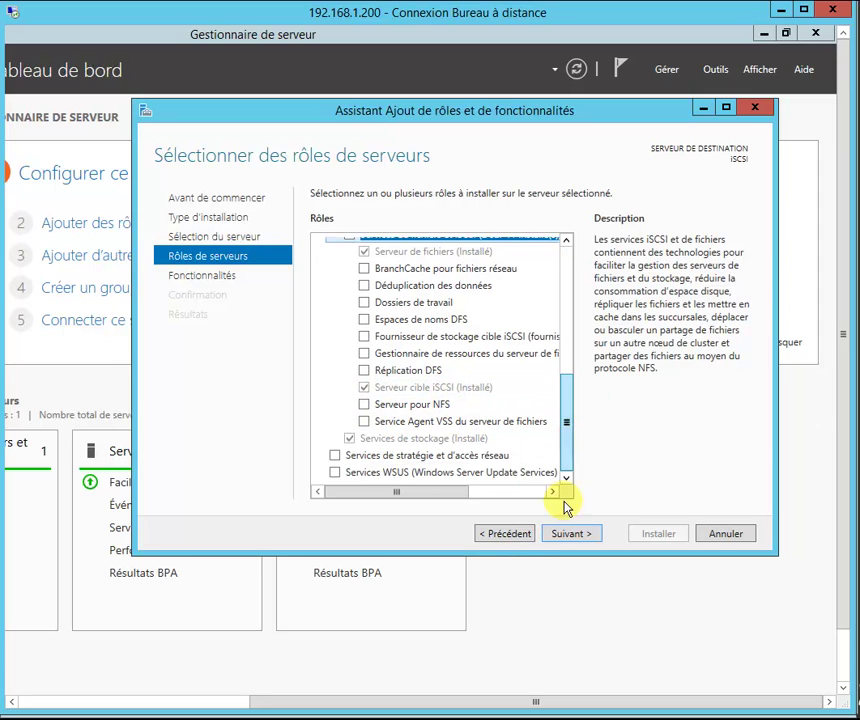
click(726, 533)
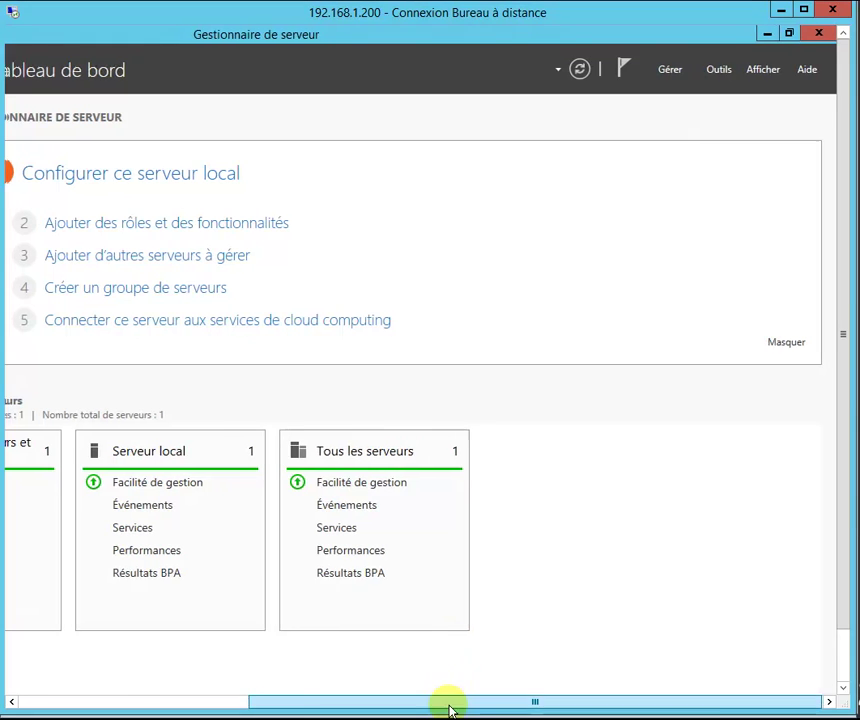
Step: Open the iSCSI page of Services de fichiers et de stockage
drag(451, 704, 252, 708)
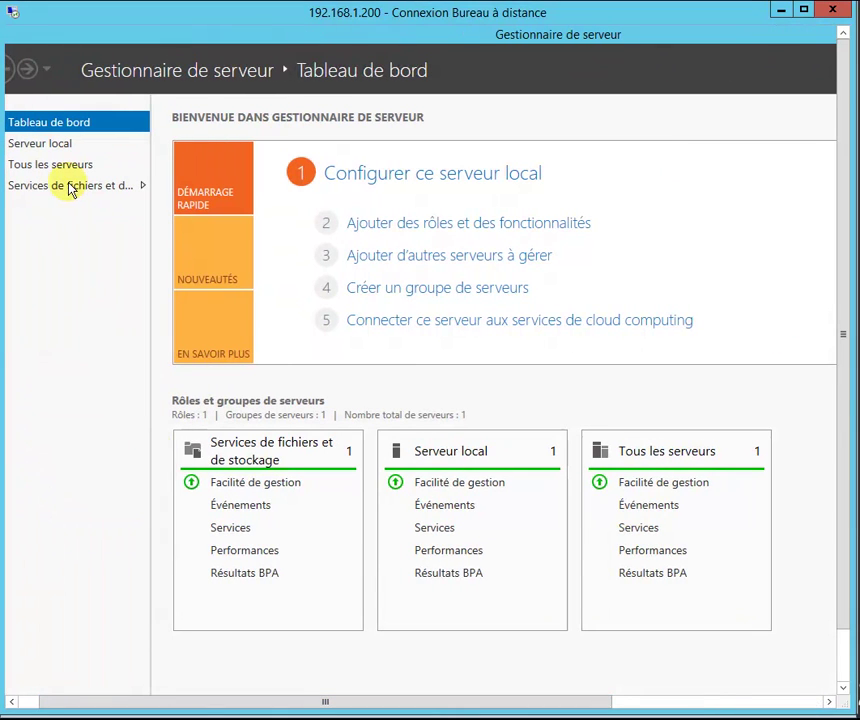
click(80, 190)
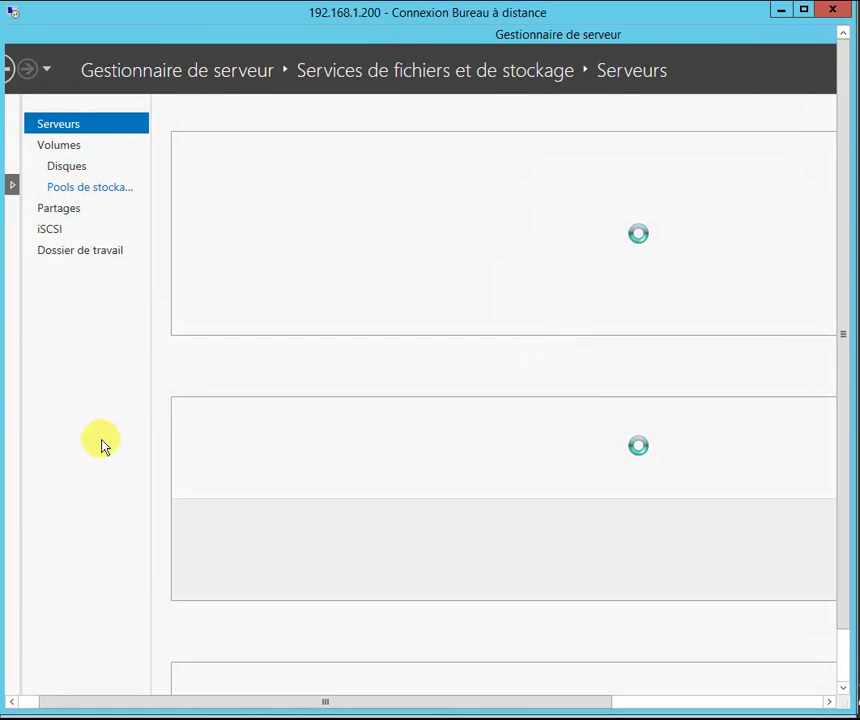
click(60, 230)
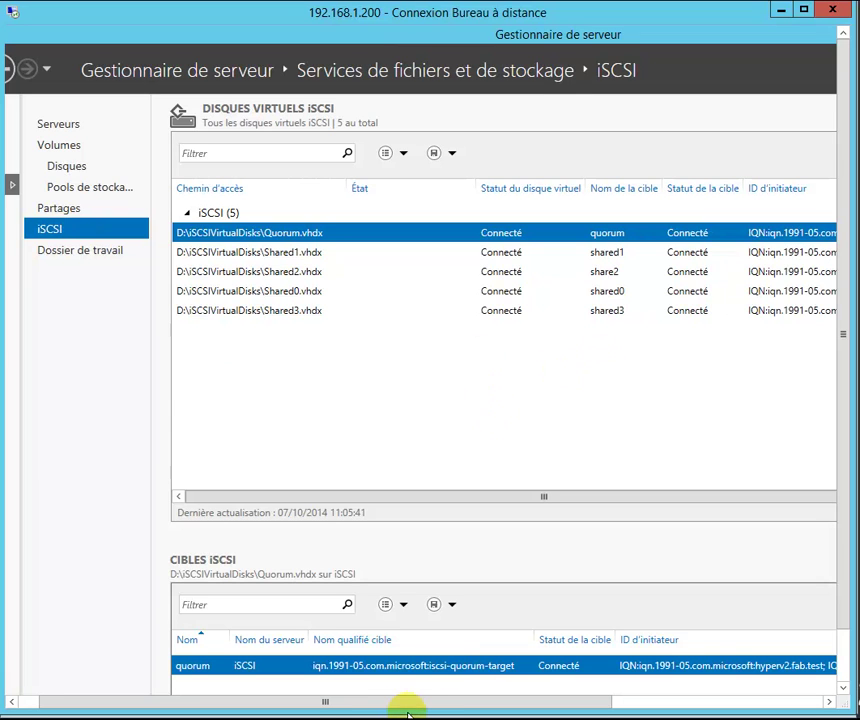
Step: Start a new iSCSI virtual disk on the iSCSI server and choose volume D: as its storage location
drag(408, 712, 620, 712)
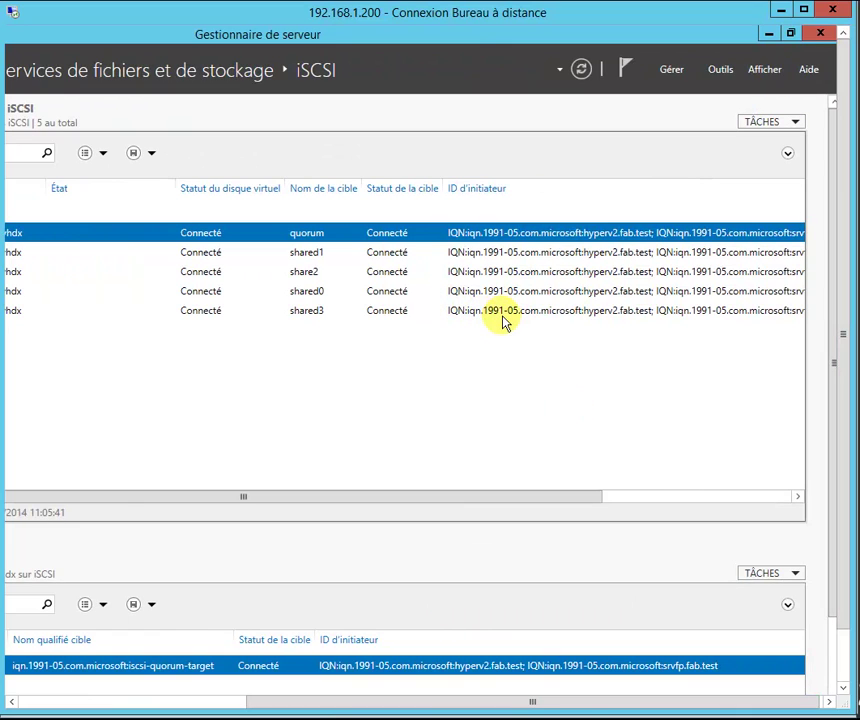
click(762, 122)
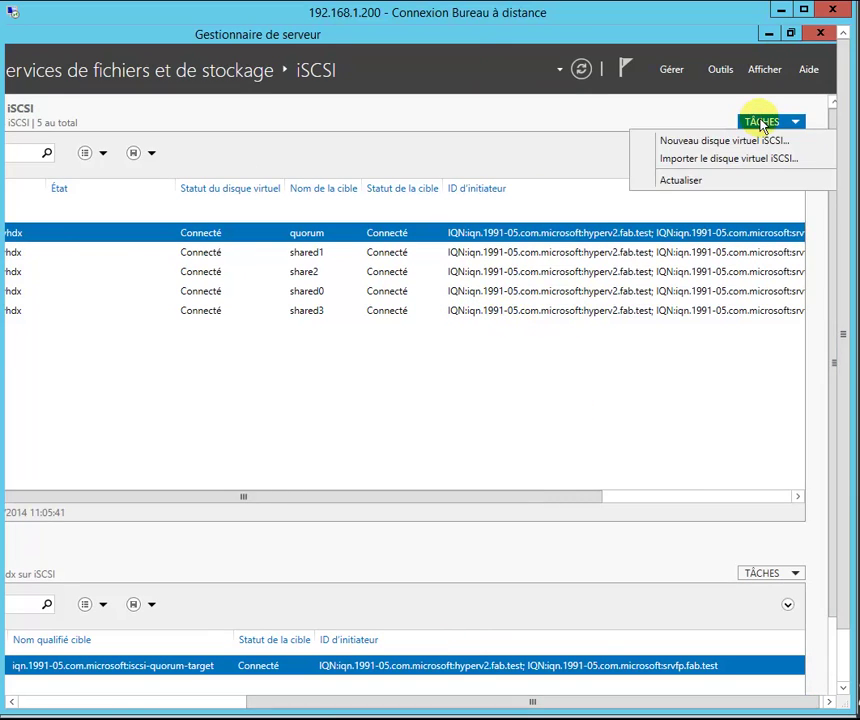
click(755, 141)
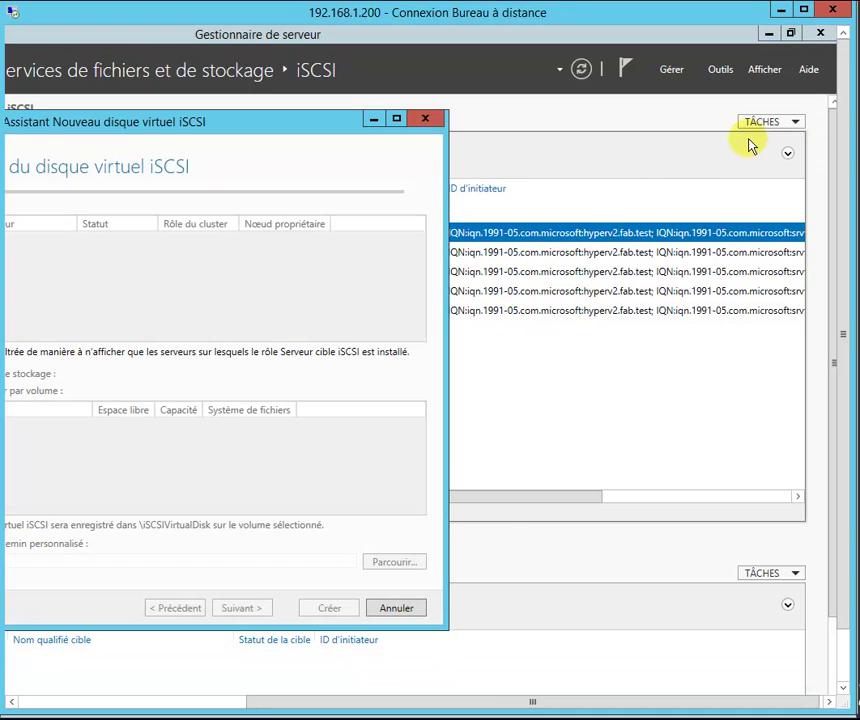
drag(249, 127, 505, 119)
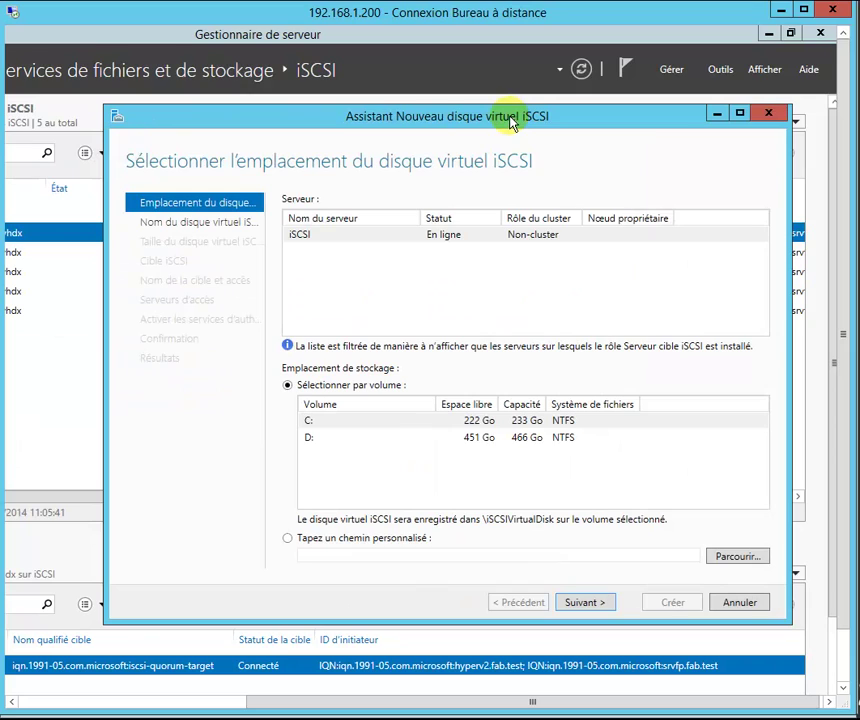
click(385, 440)
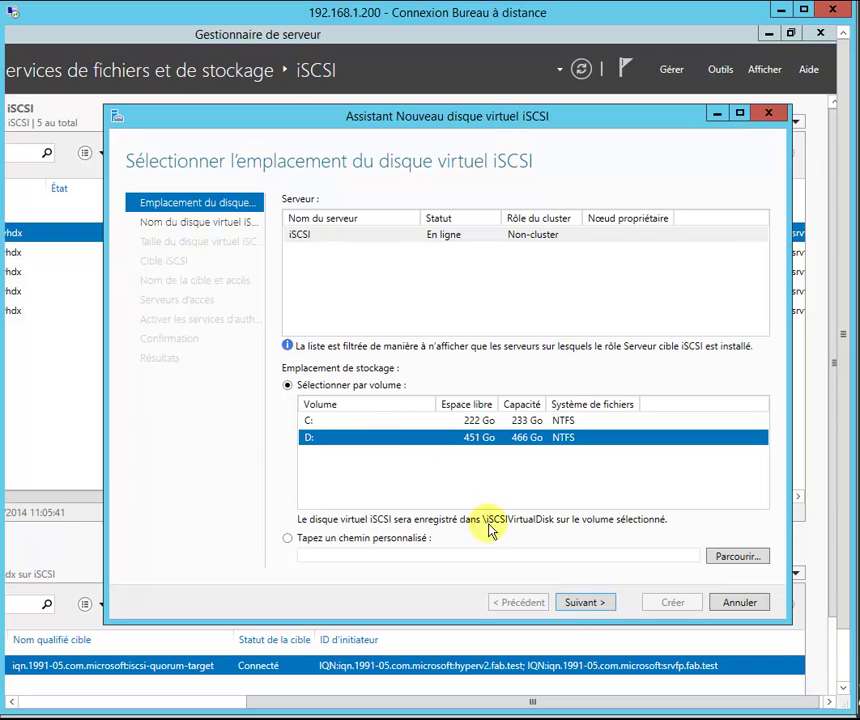
click(586, 604)
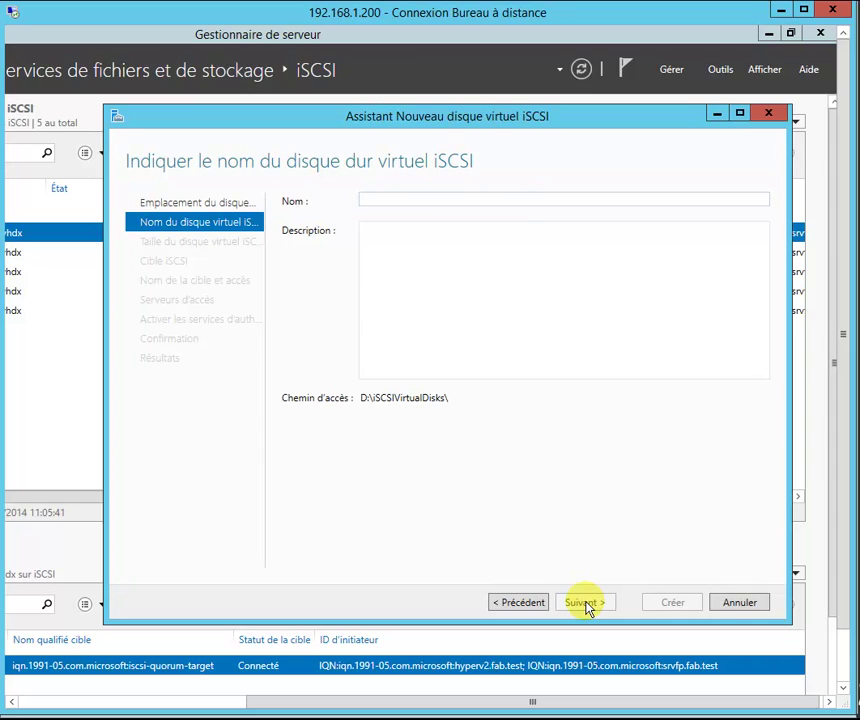
Step: Name the new iSCSI virtual disk partage and continue to its size settings
text(P)
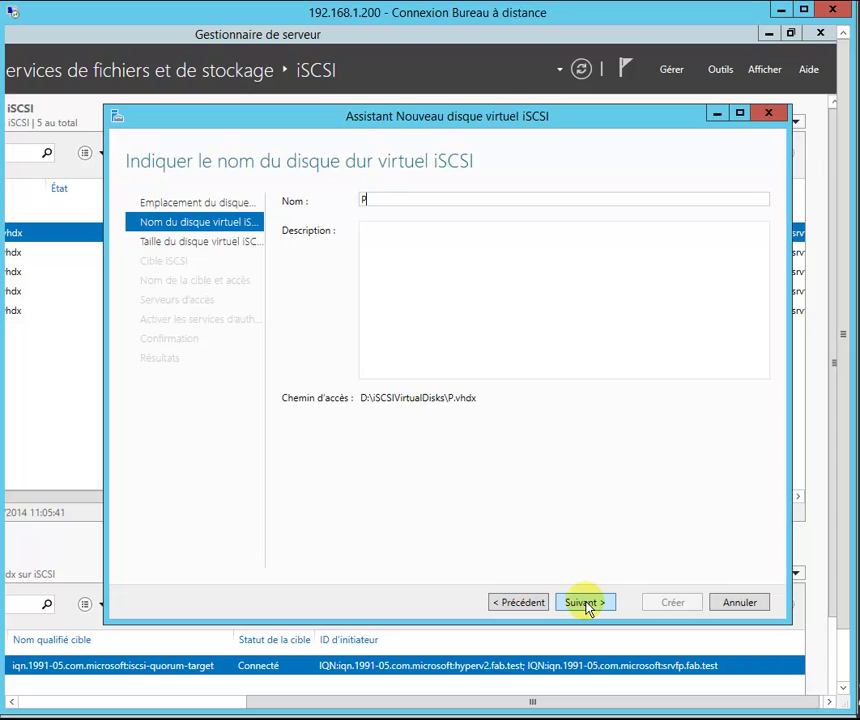
text(arta)
key(Tab)
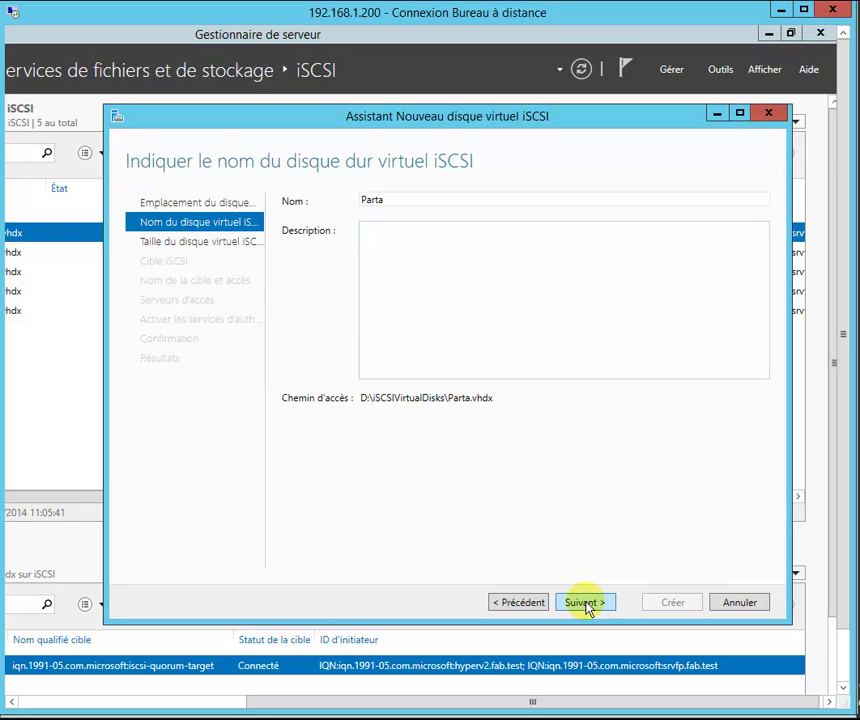
double_click(396, 203)
text(ge)
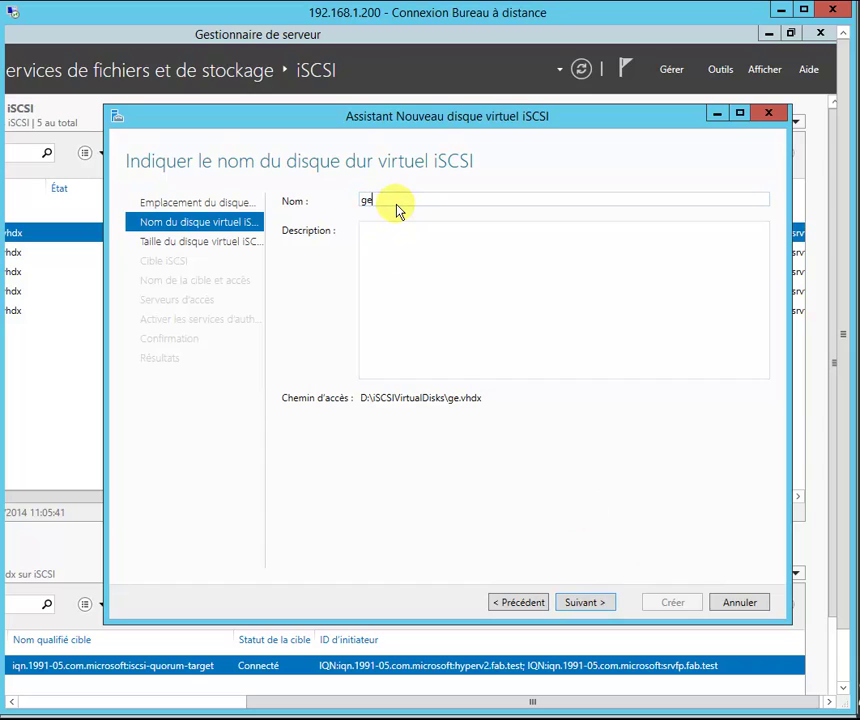
key(BackSpace)
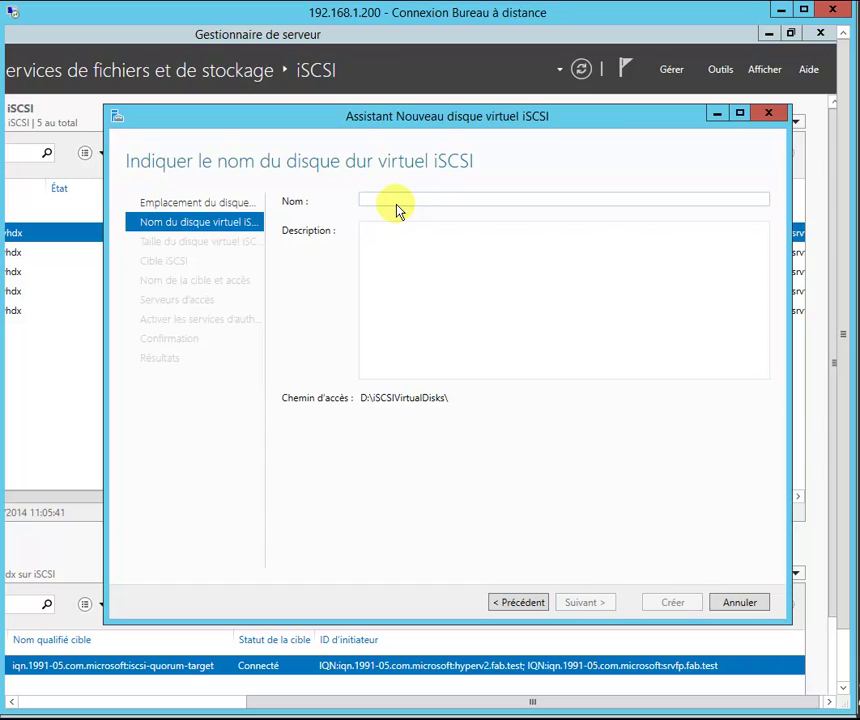
text(parta)
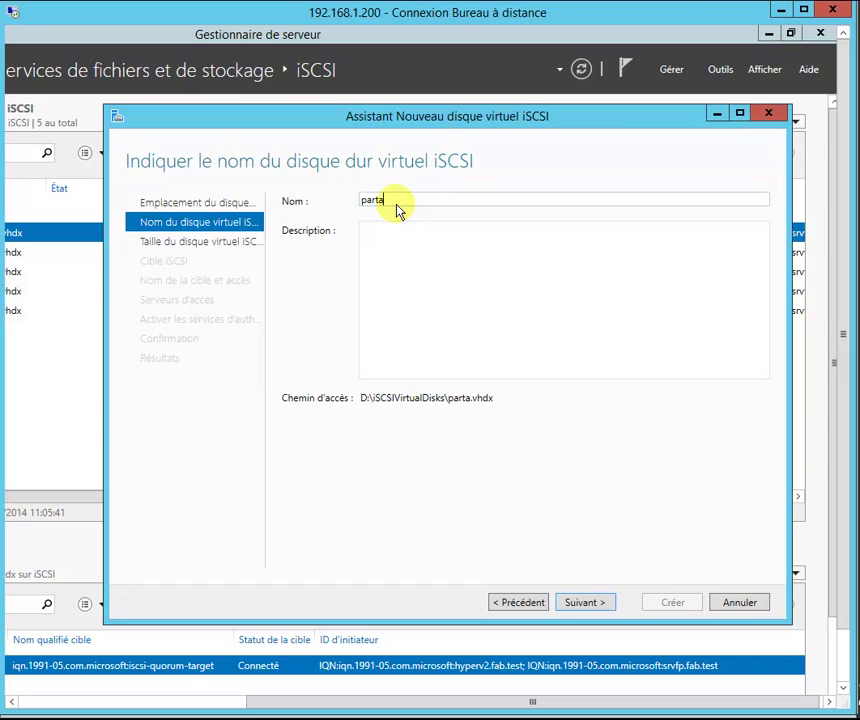
text(ge)
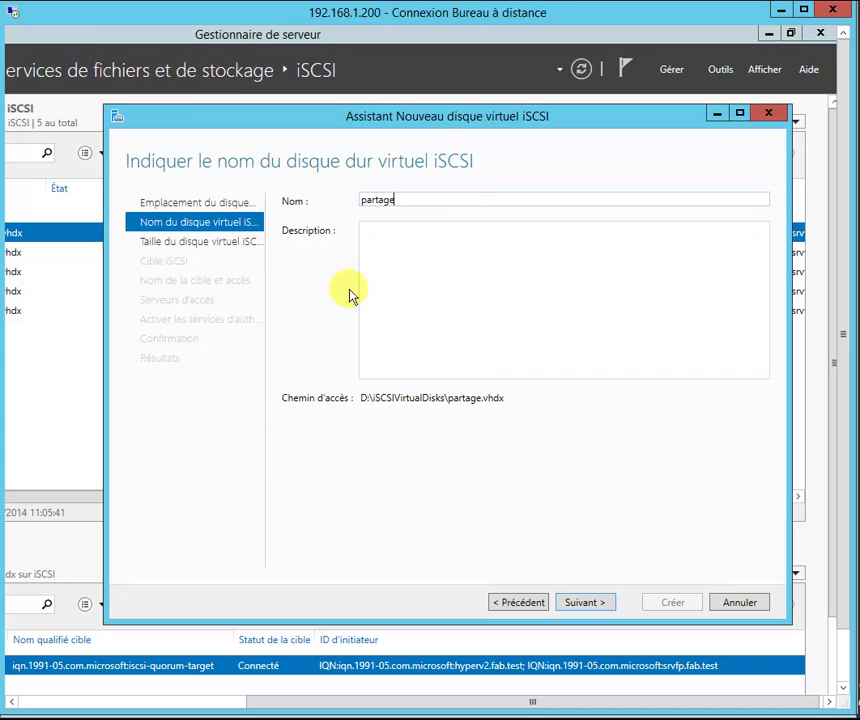
click(585, 604)
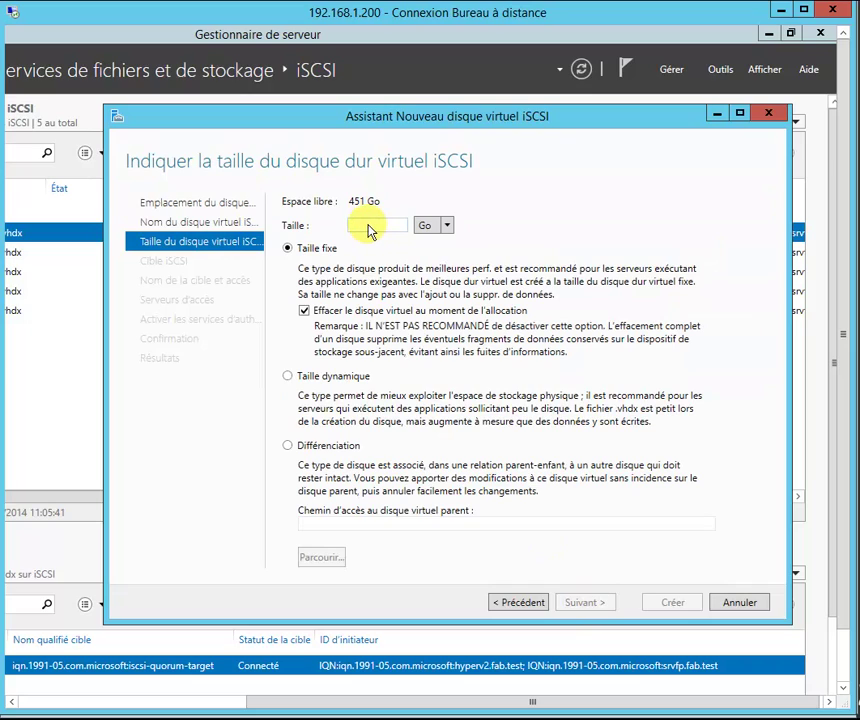
Step: Set the iSCSI virtual disk's size to 5 Go with Taille dynamique and continue to the target assignment
text(5)
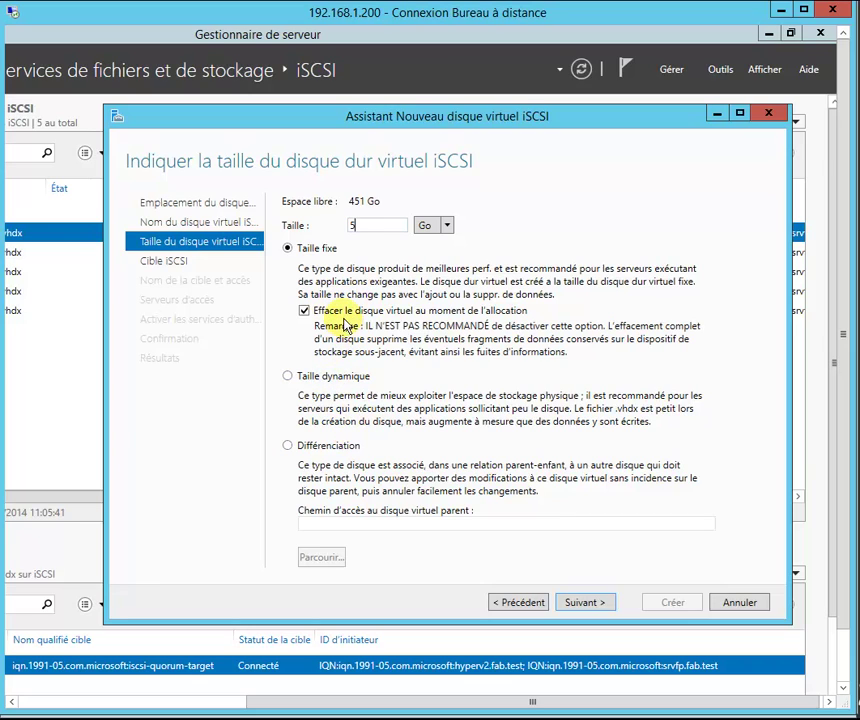
click(333, 385)
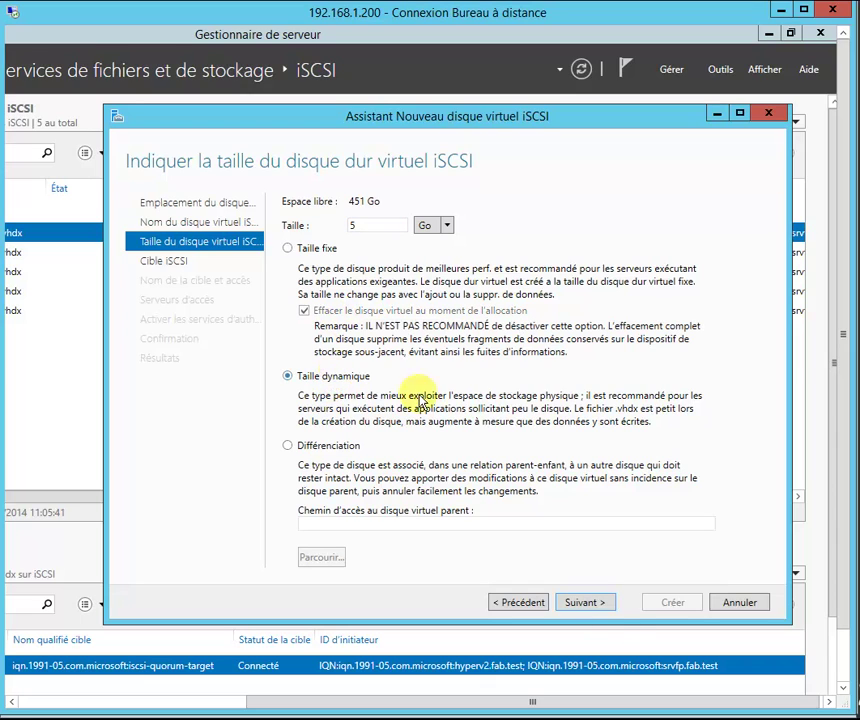
click(592, 604)
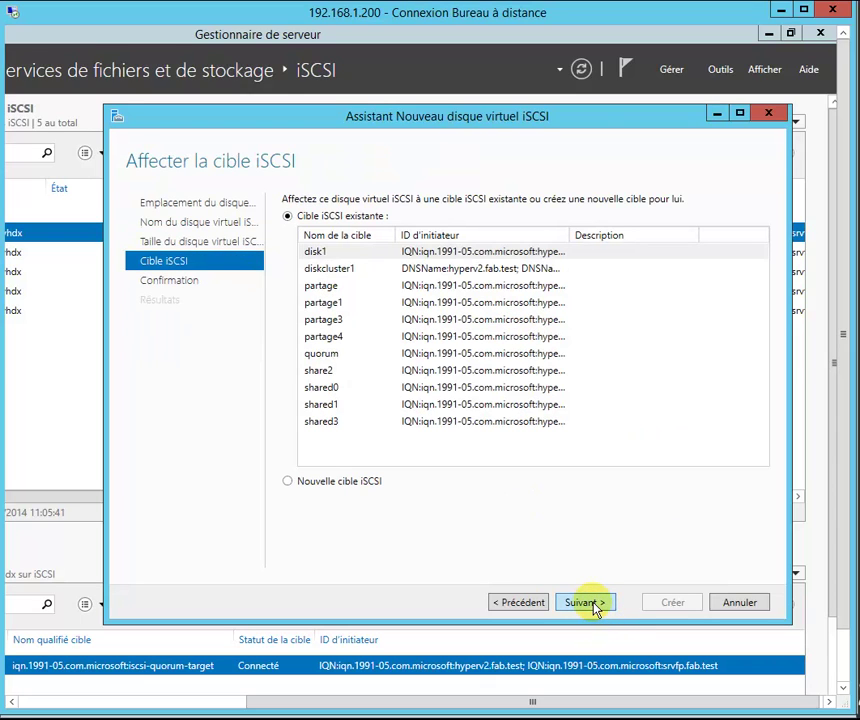
Step: Choose to assign the disk to a new iSCSI target and try partage1 as the target name
click(340, 483)
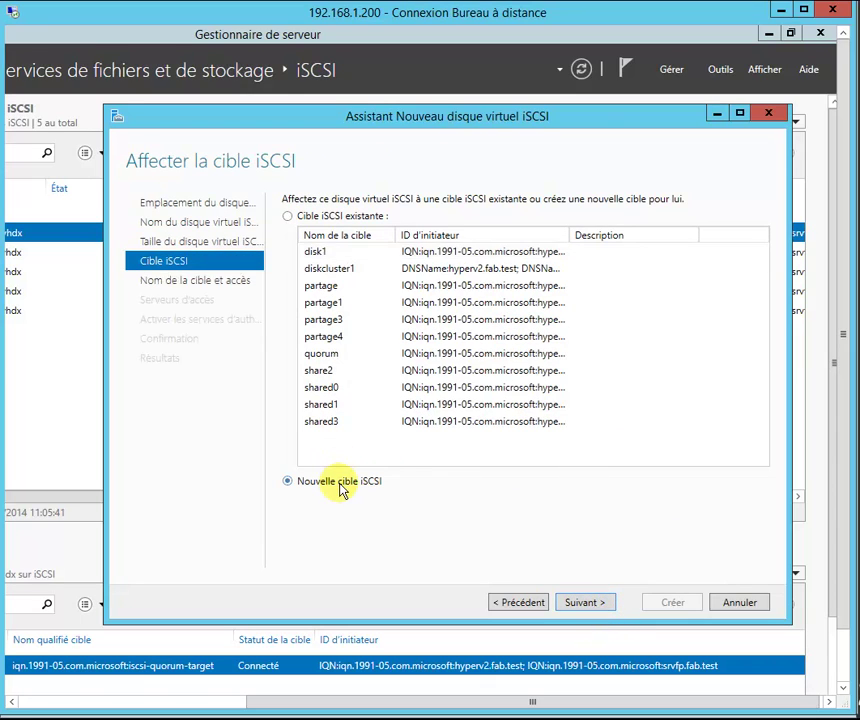
click(590, 602)
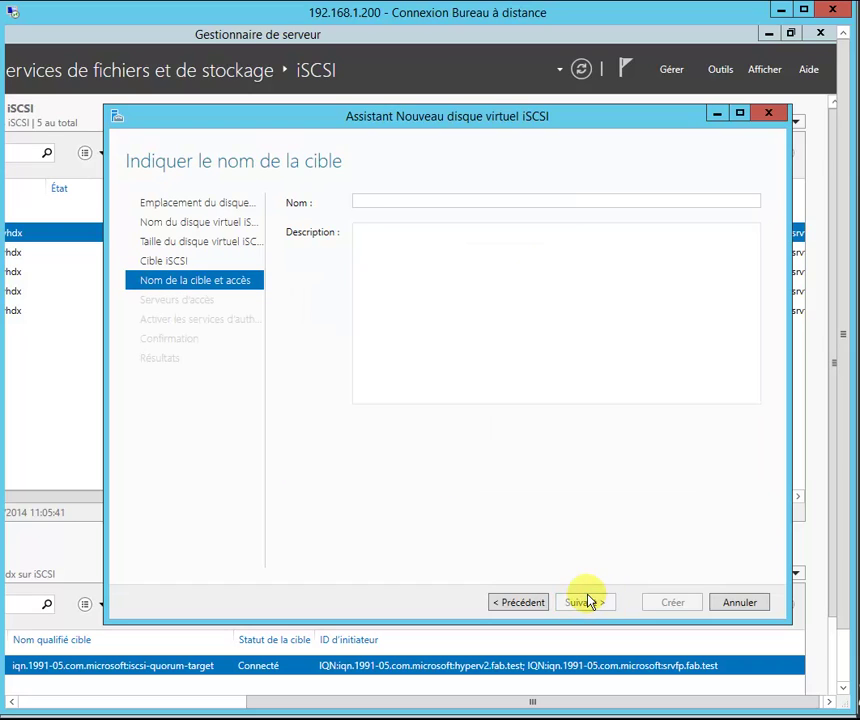
text(par)
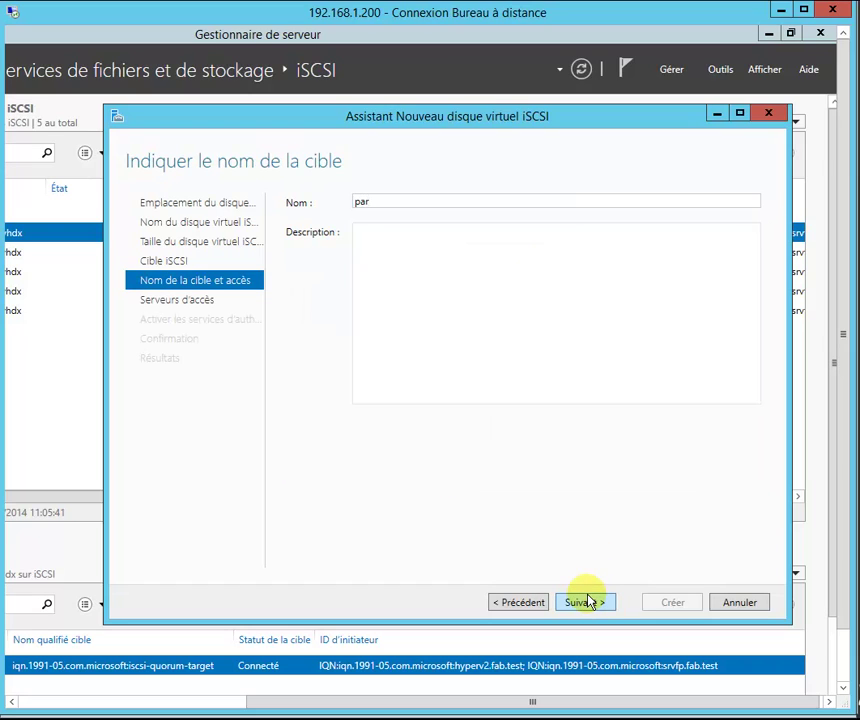
key(BackSpace)
key(BackSpace)
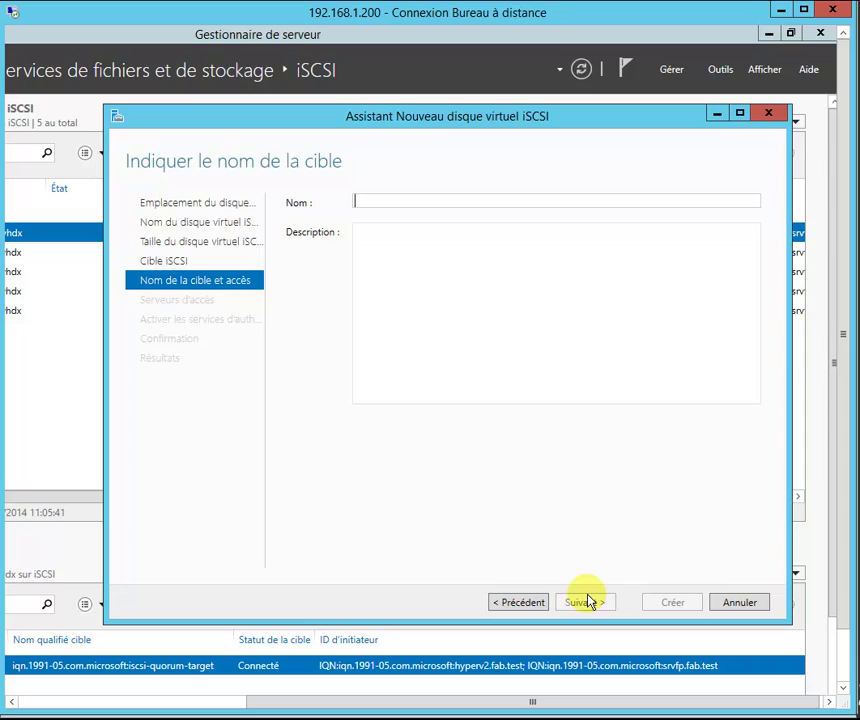
text(pr)
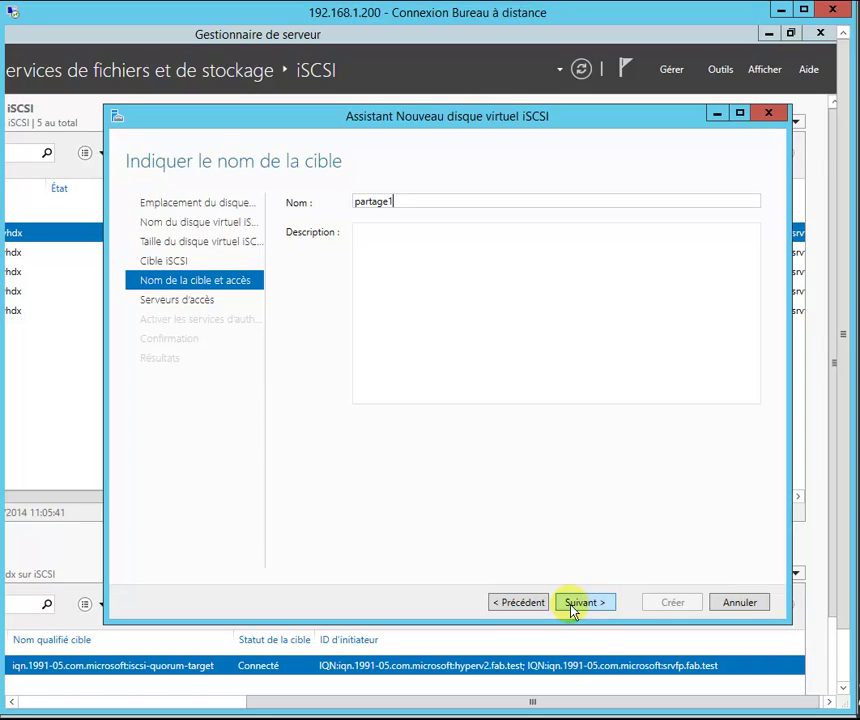
click(576, 604)
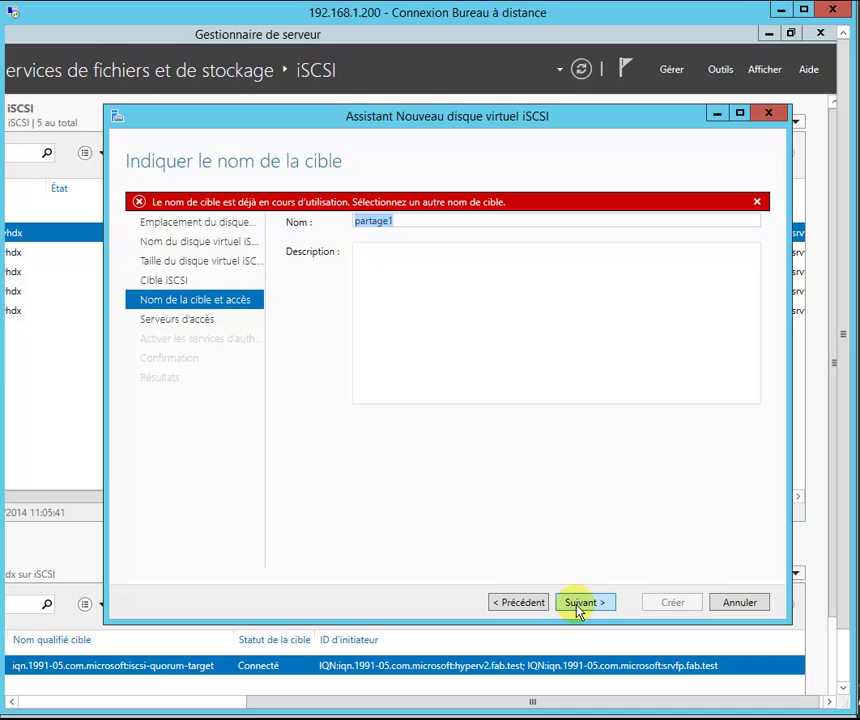
Step: Rename the new iSCSI target partagenew and continue to the access servers
click(460, 222)
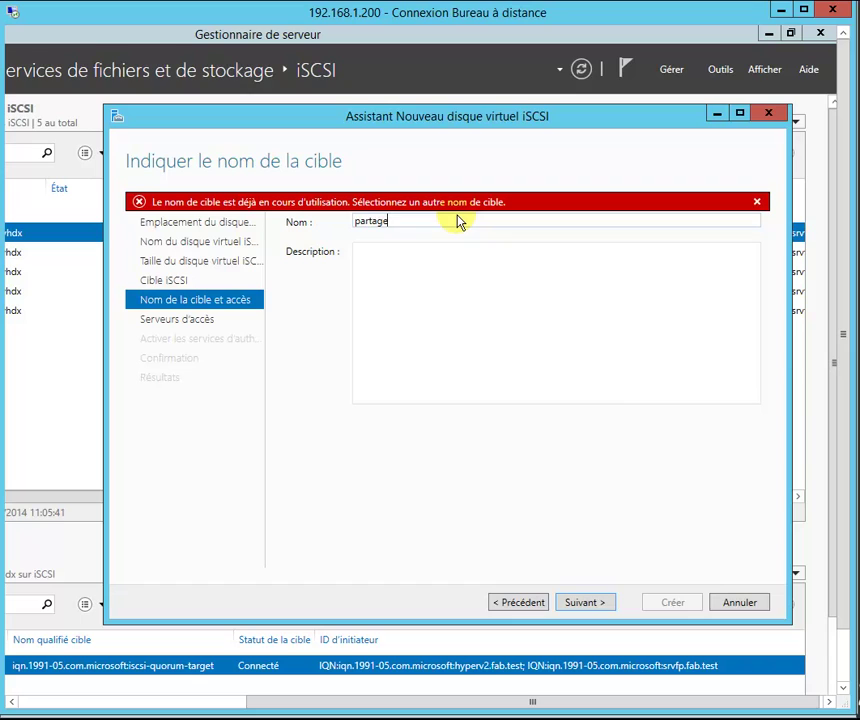
text(new)
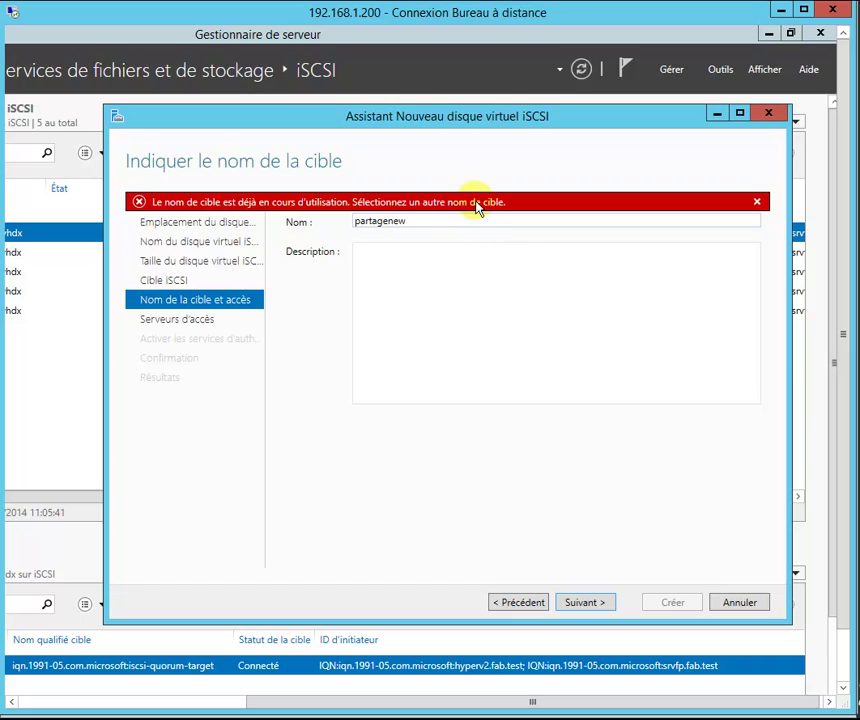
click(590, 603)
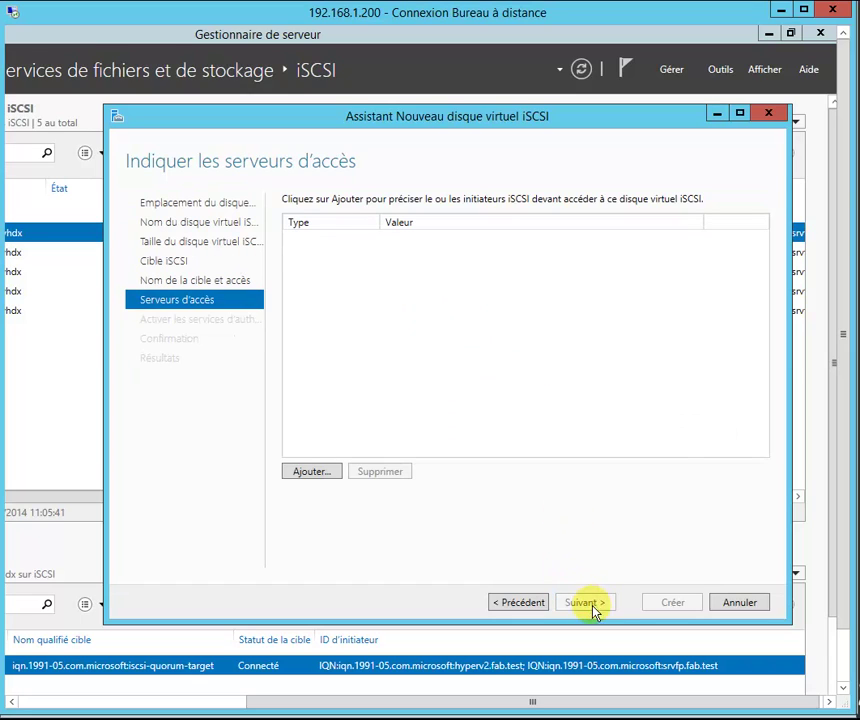
Step: Add iqn.1991-05.com.microsoft:srvfp.fab.test from the target server's initiator cache as an access server
click(312, 471)
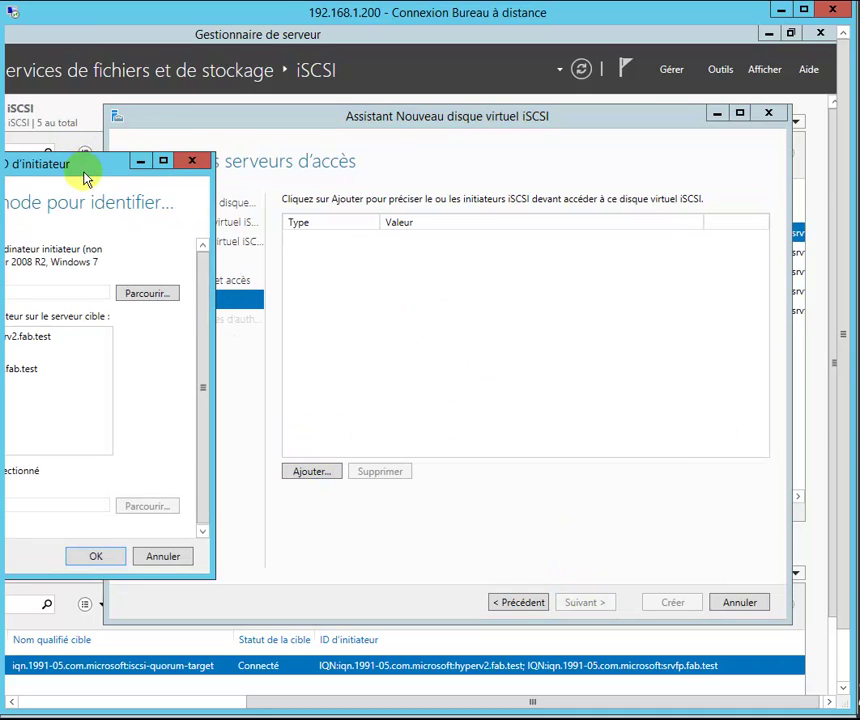
drag(84, 177, 389, 162)
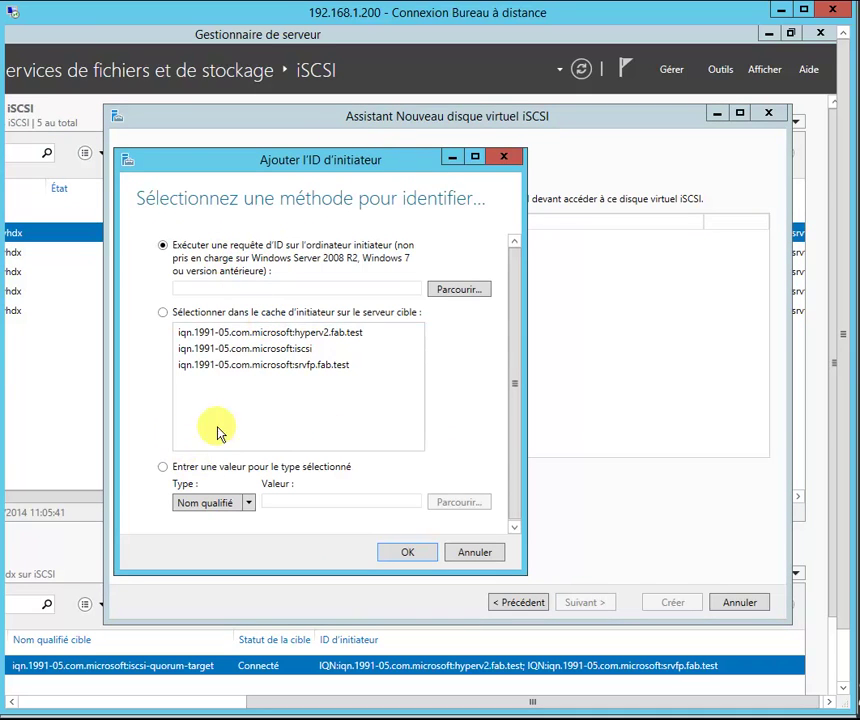
click(320, 368)
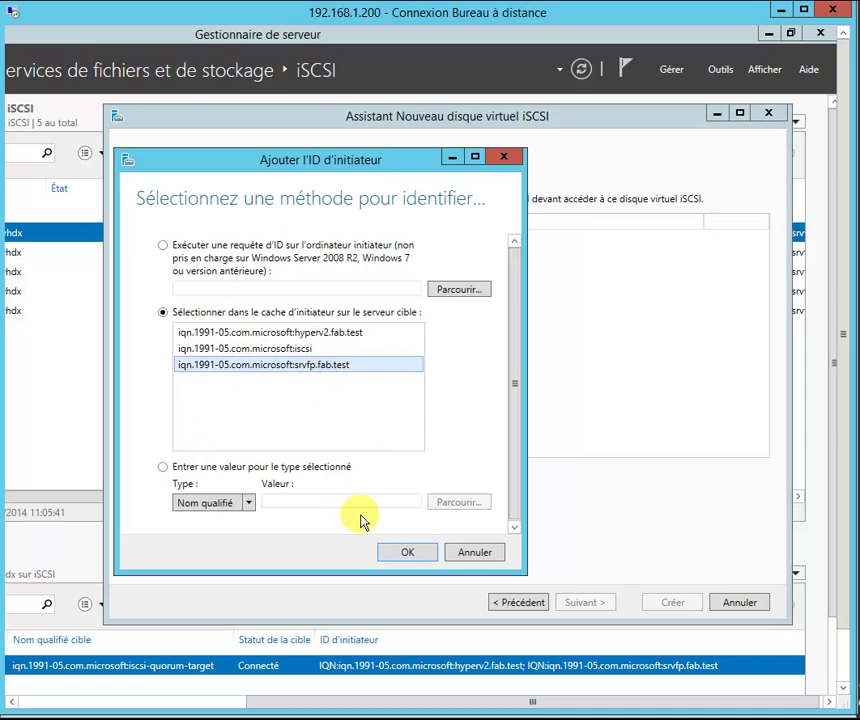
click(422, 555)
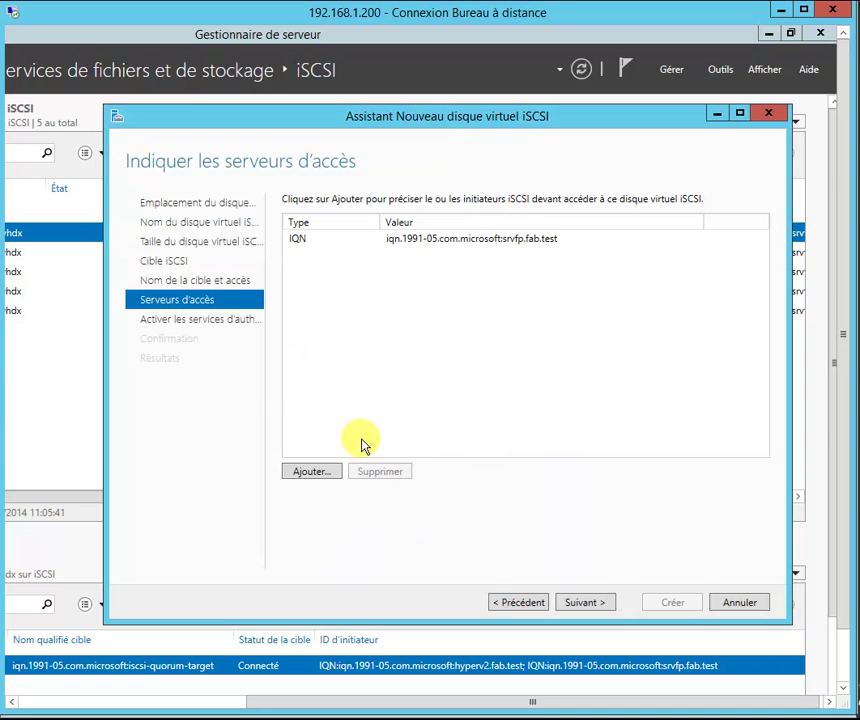
Step: Add iqn.1991-05.com.microsoft:hyperv2.fab.test from the initiator cache as a second access server
click(334, 475)
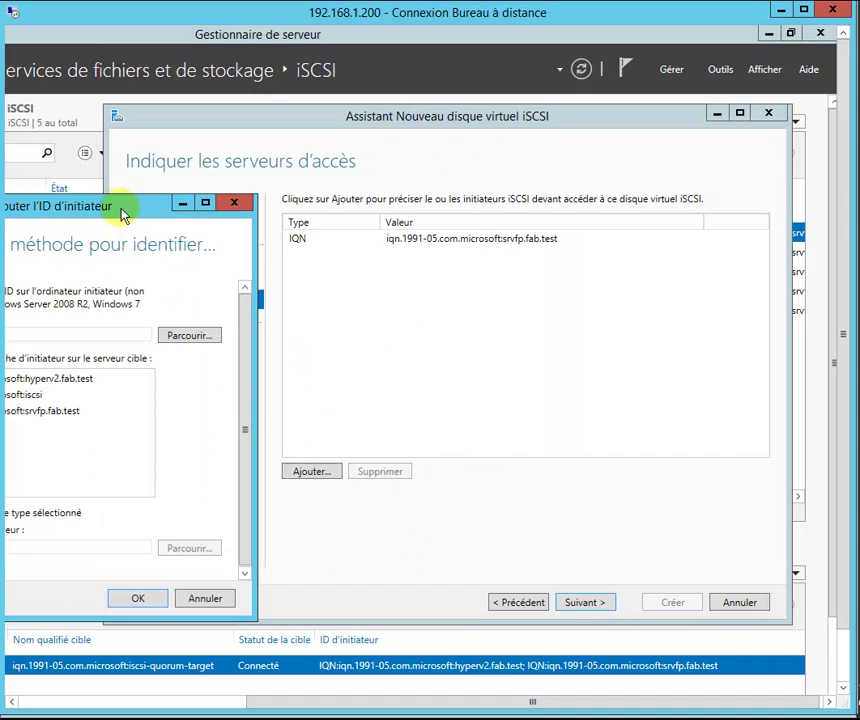
drag(125, 207, 410, 208)
click(372, 378)
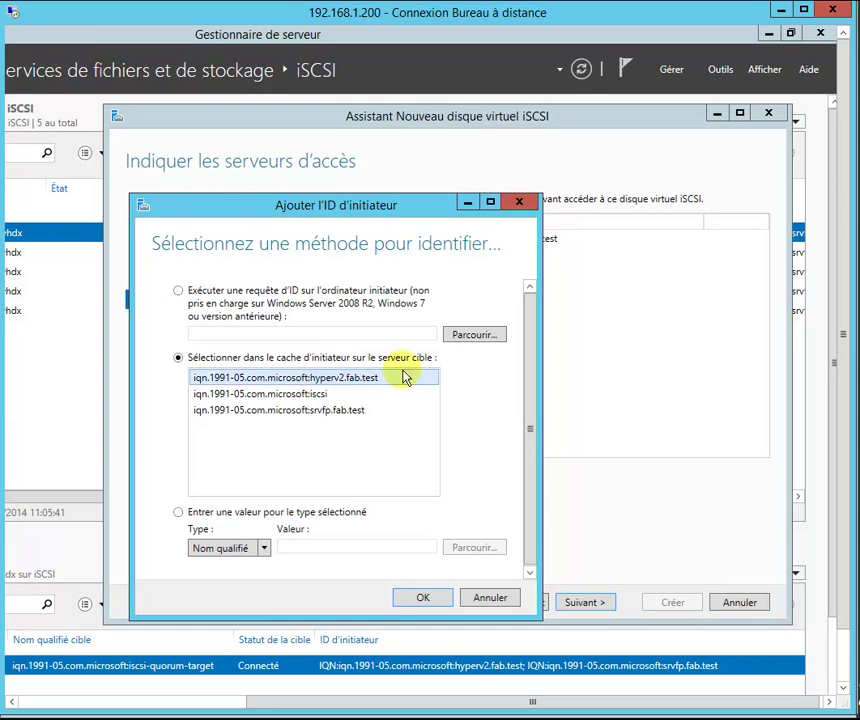
click(422, 599)
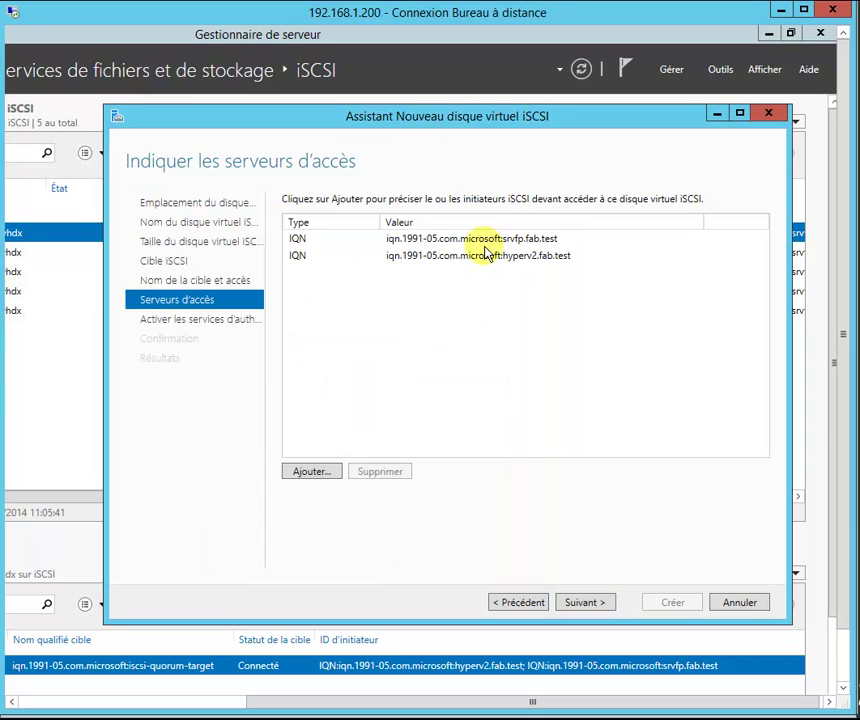
Step: Leave CHAP and CHAP inversé disabled, create the iSCSI virtual disk with its target, and close the wizard
click(585, 603)
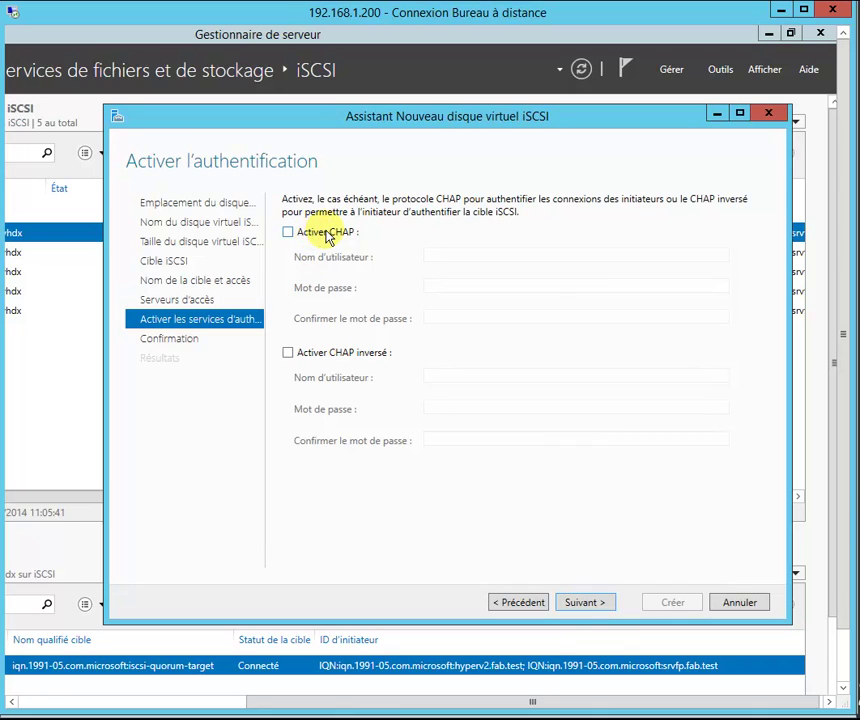
click(587, 605)
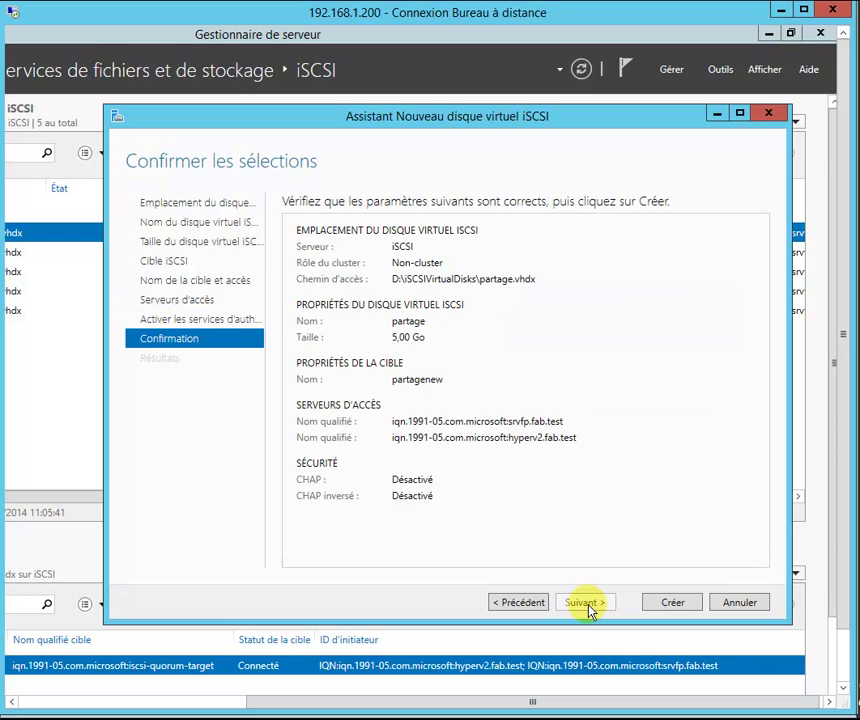
click(678, 609)
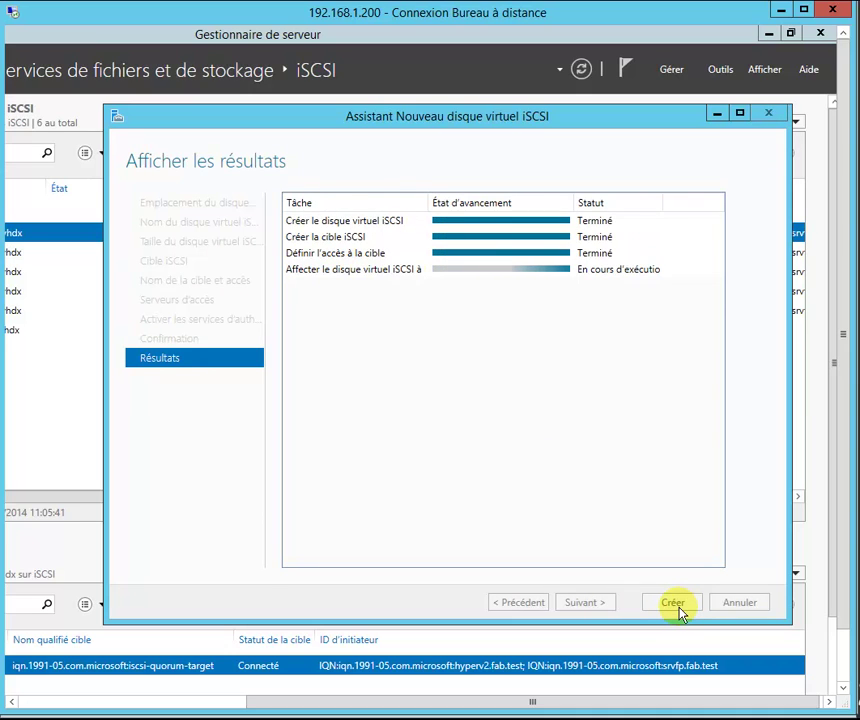
click(676, 605)
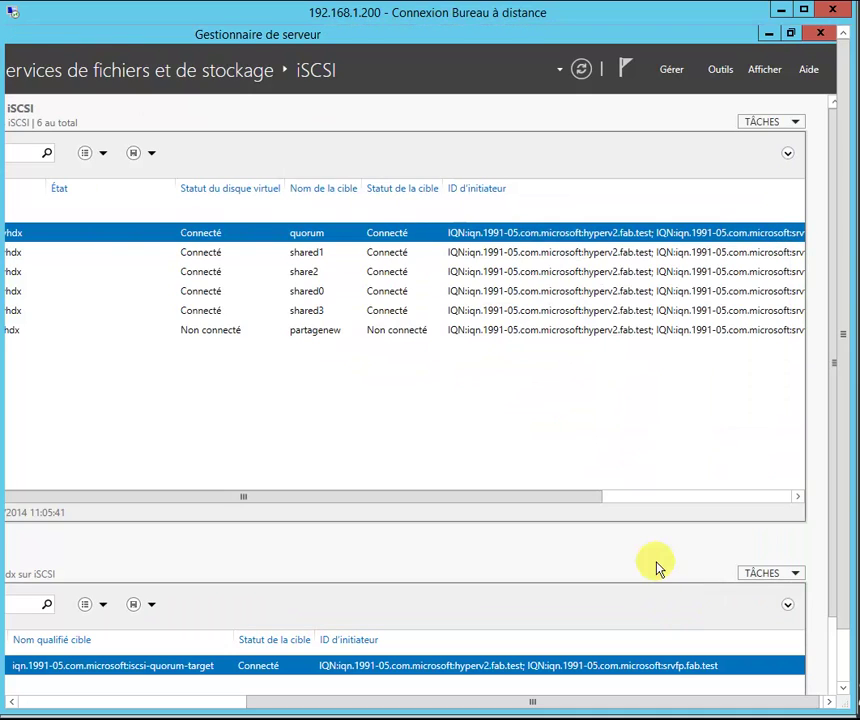
Step: Select the partagenew entry in the iSCSI virtual disk list and check its connection status
drag(440, 503, 460, 503)
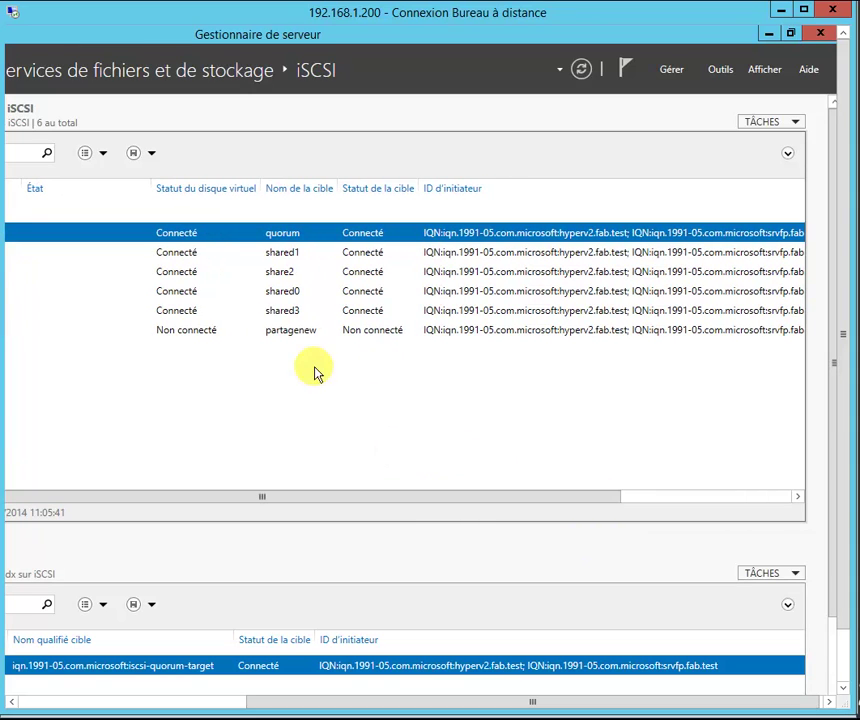
click(296, 334)
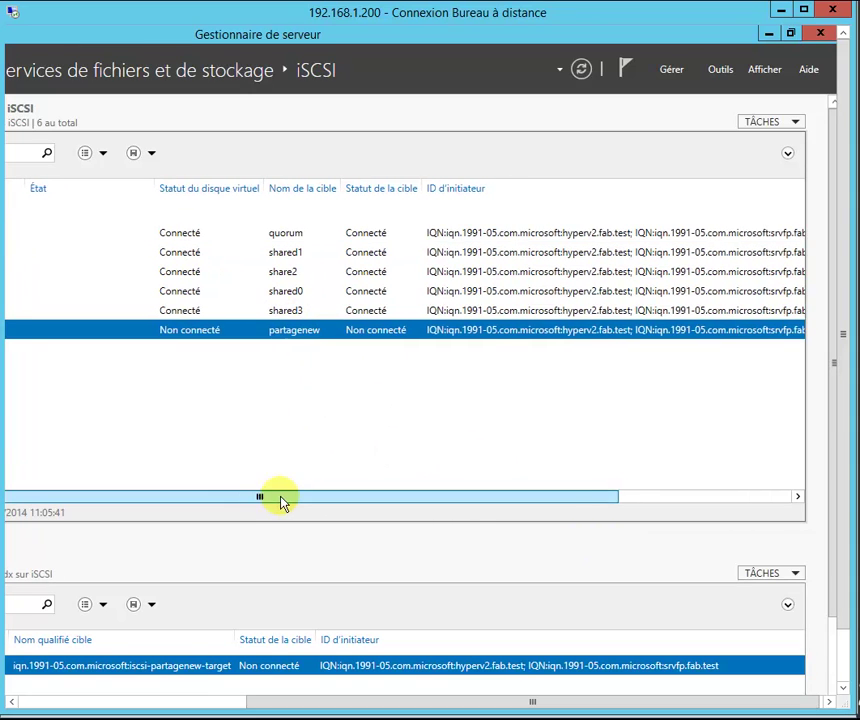
drag(282, 503, 196, 509)
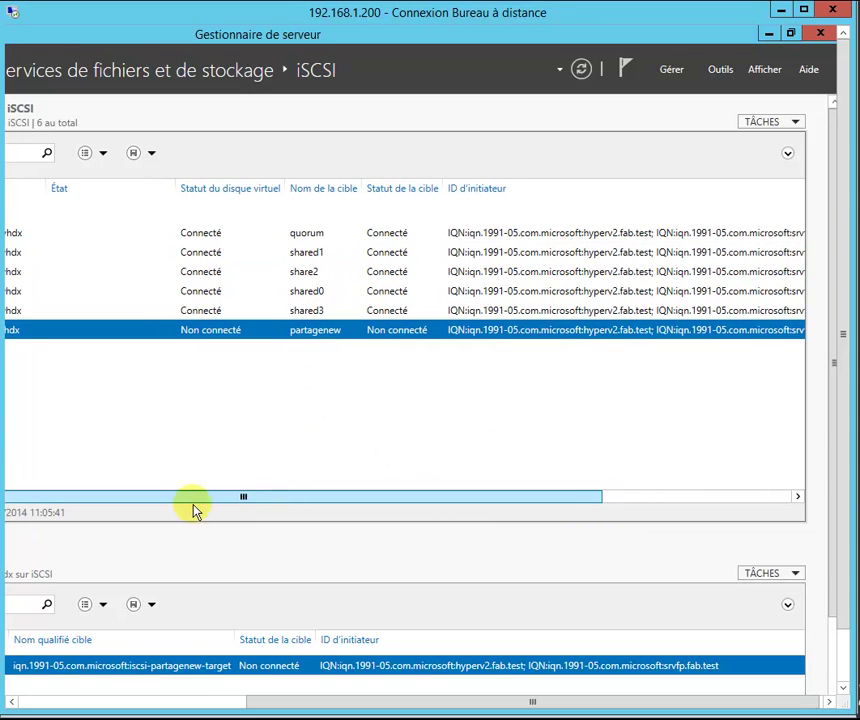
Step: Leave the remote desktop session for the Gestionnaire de serveur on SRVFP and open its Initiateur iSCSI properties
click(783, 13)
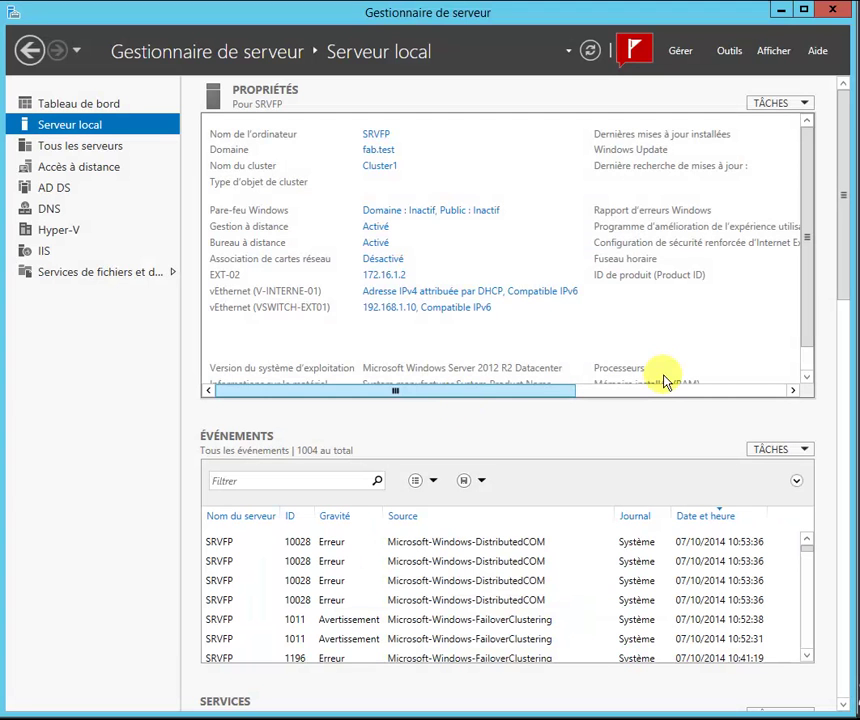
click(733, 55)
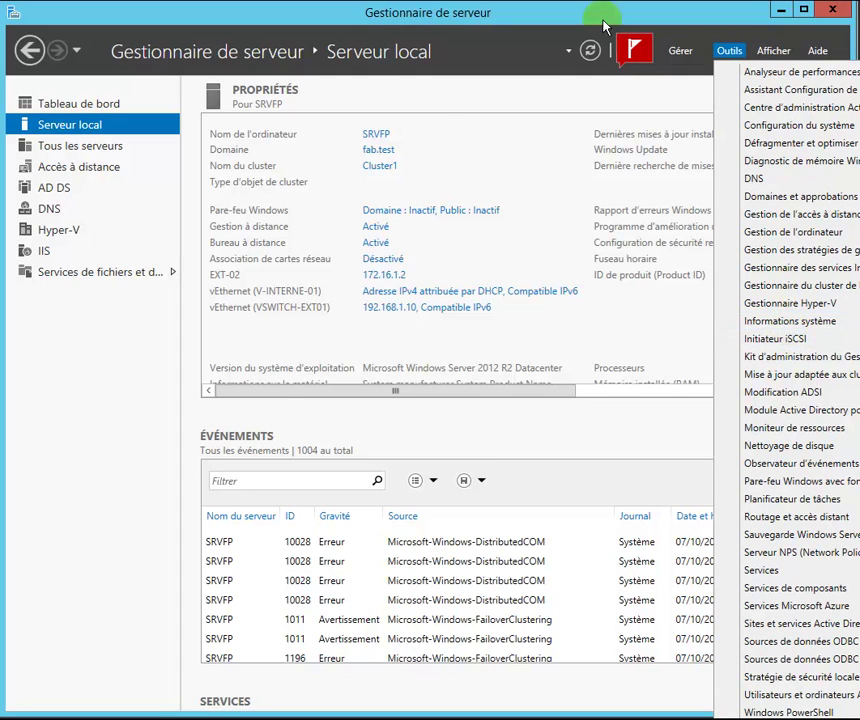
click(639, 23)
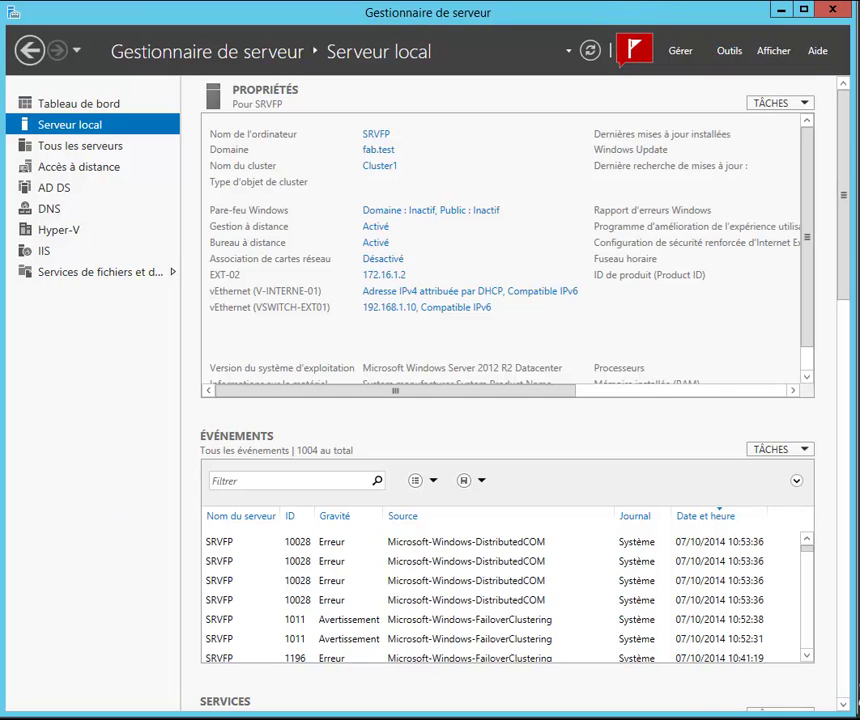
click(733, 52)
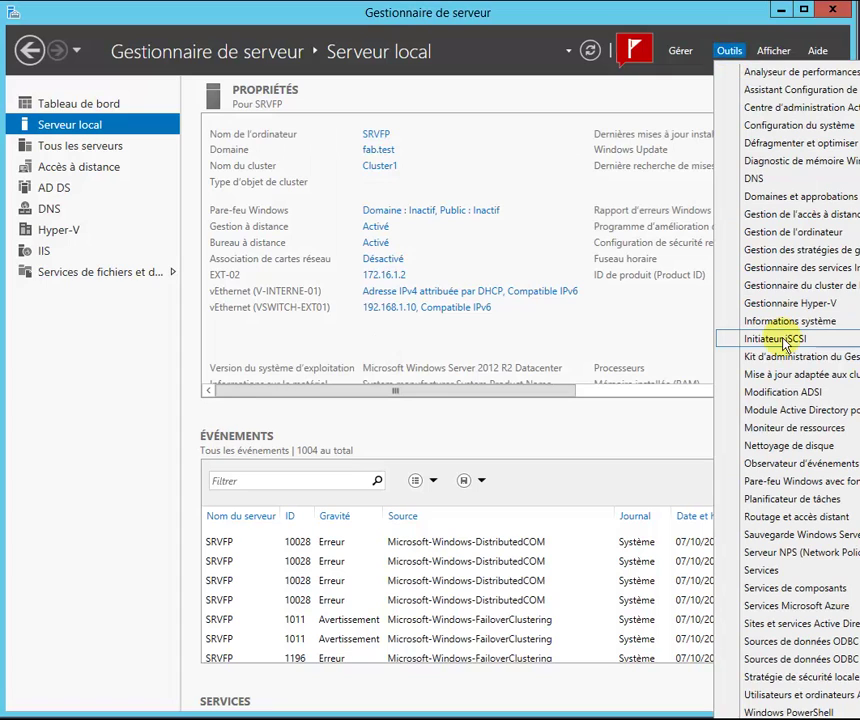
click(785, 343)
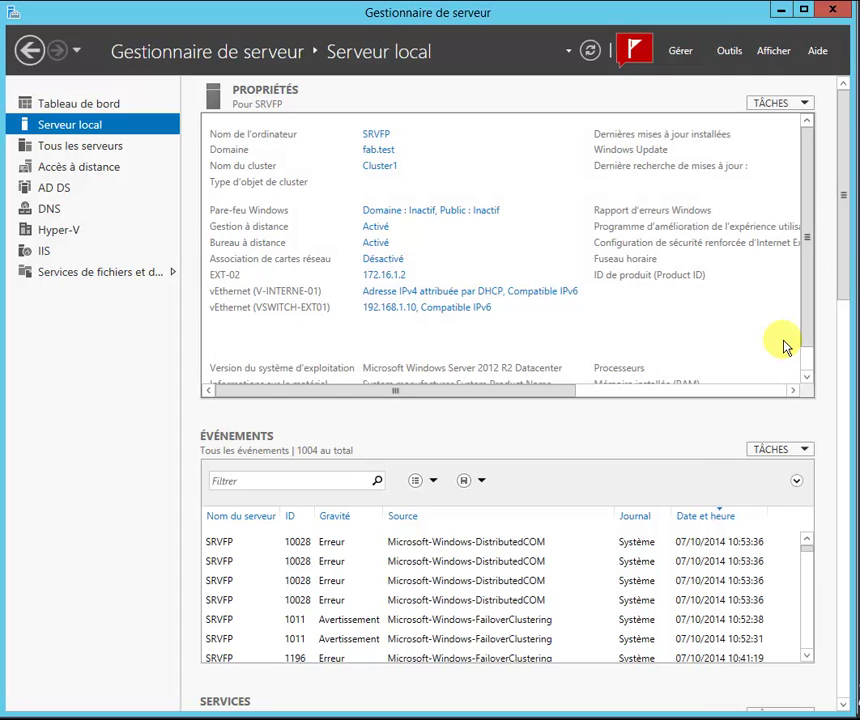
drag(44, 130, 318, 120)
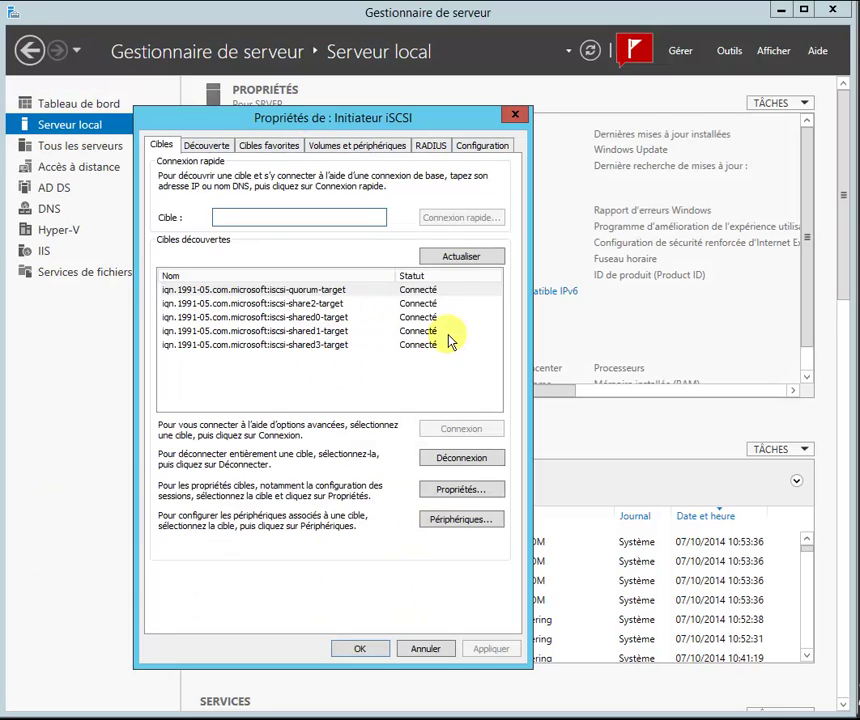
Step: Refresh the discovered targets, connect to iqn.1991-05.com.microsoft:iscsi-partagenew-target with multipath support enabled, and close the initiator properties
click(462, 257)
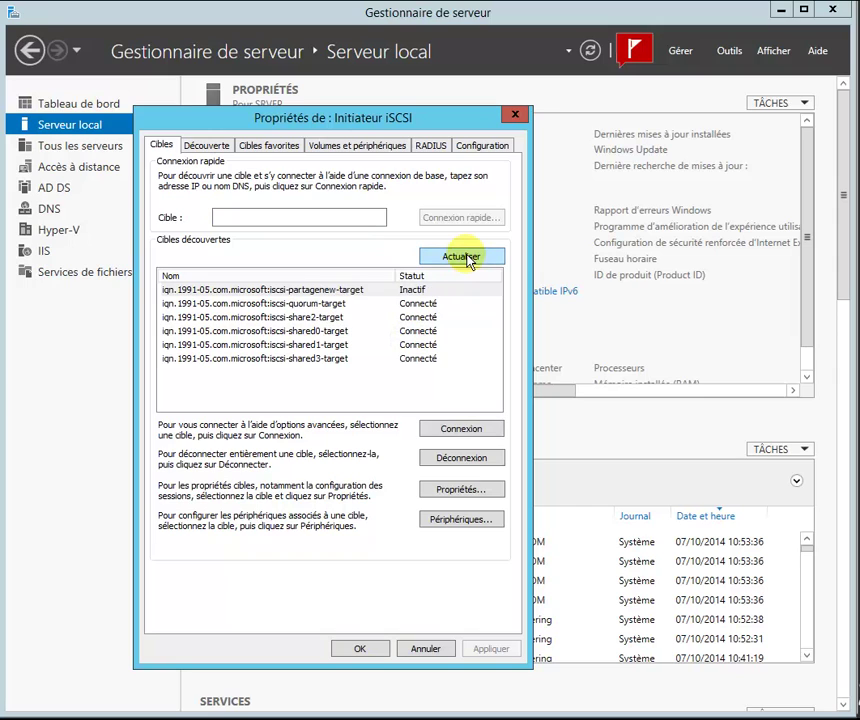
click(322, 291)
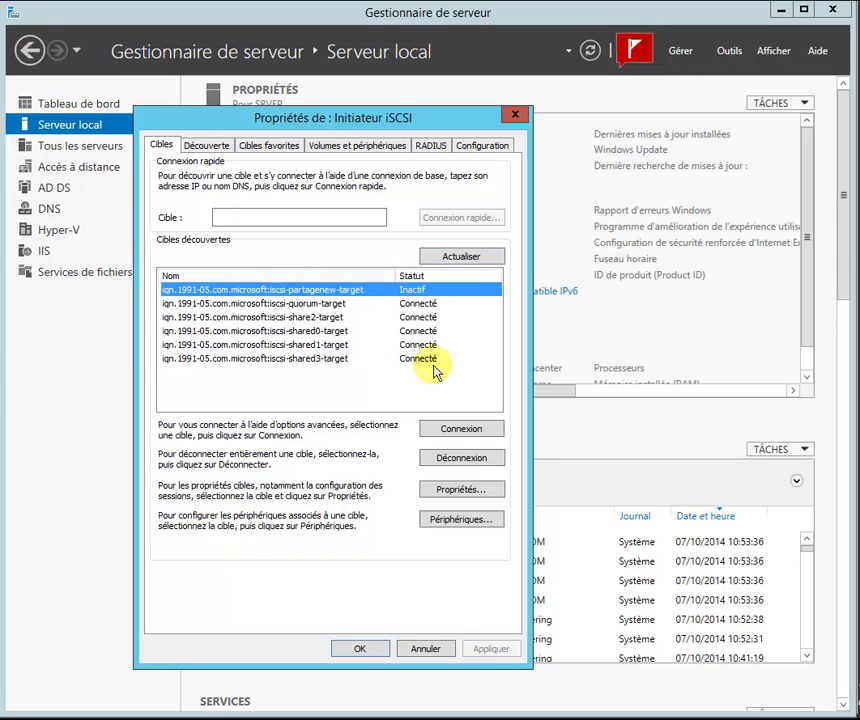
click(462, 432)
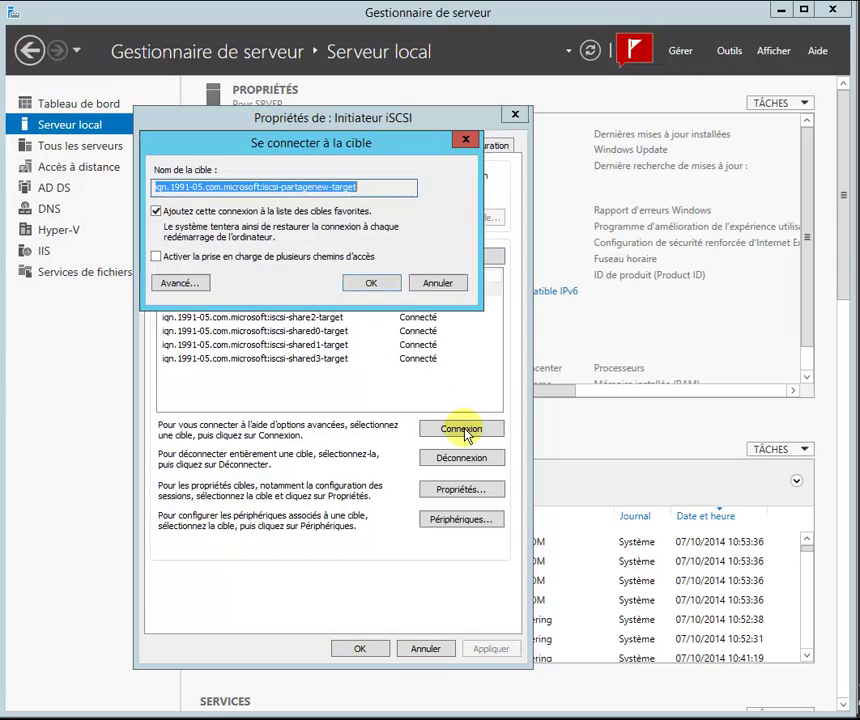
click(244, 256)
click(371, 283)
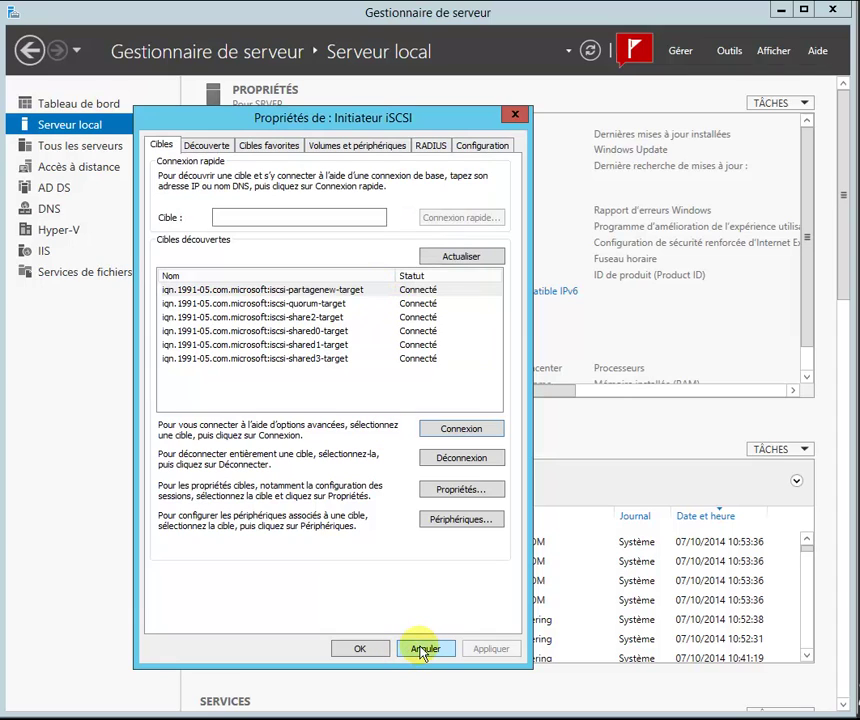
click(362, 649)
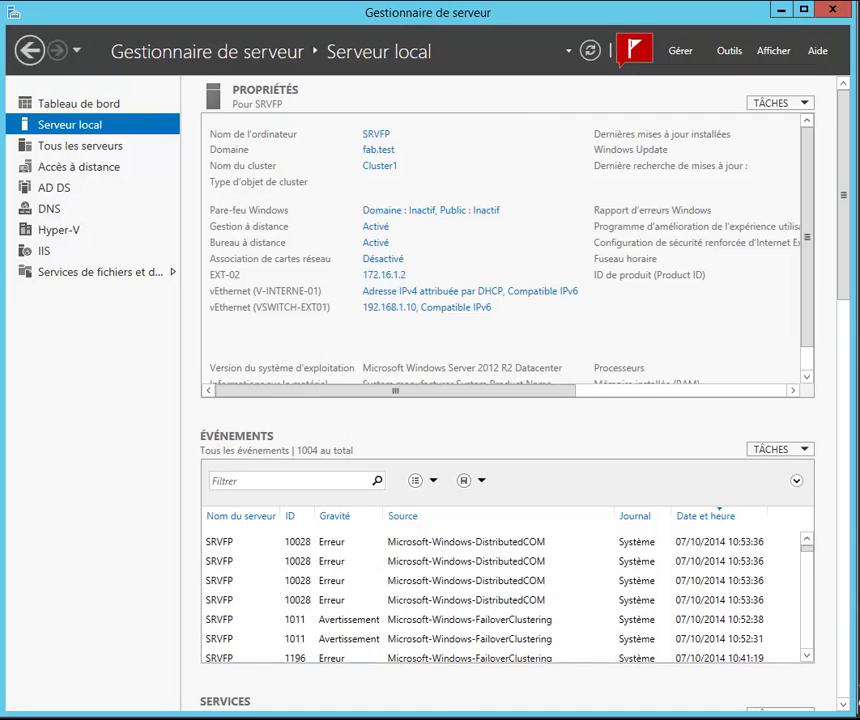
Step: Switch to Gestion des disques and bring the 5 GB unallocated Disque 4 online
mouse_move(357, 718)
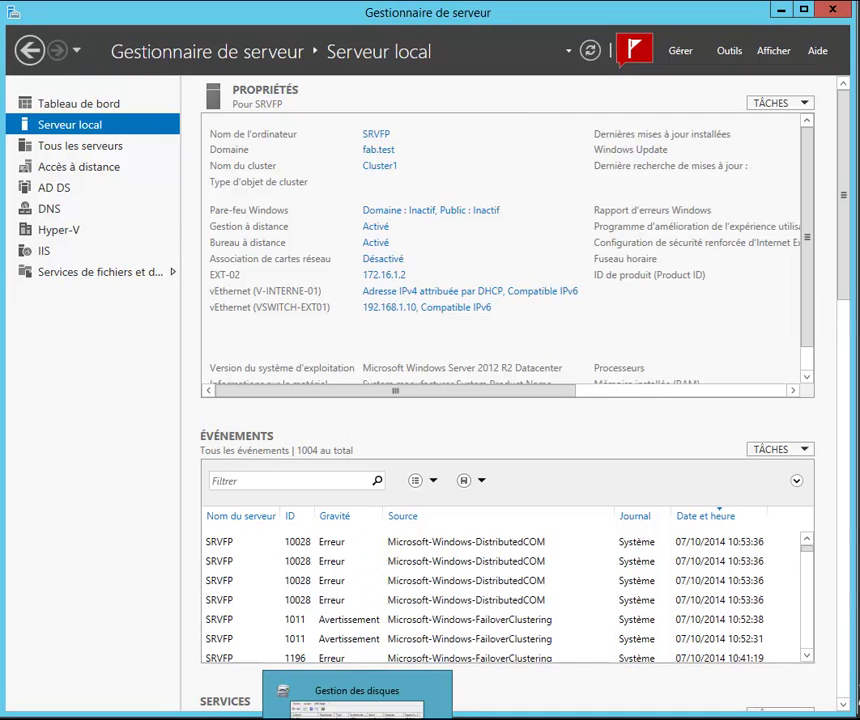
click(357, 700)
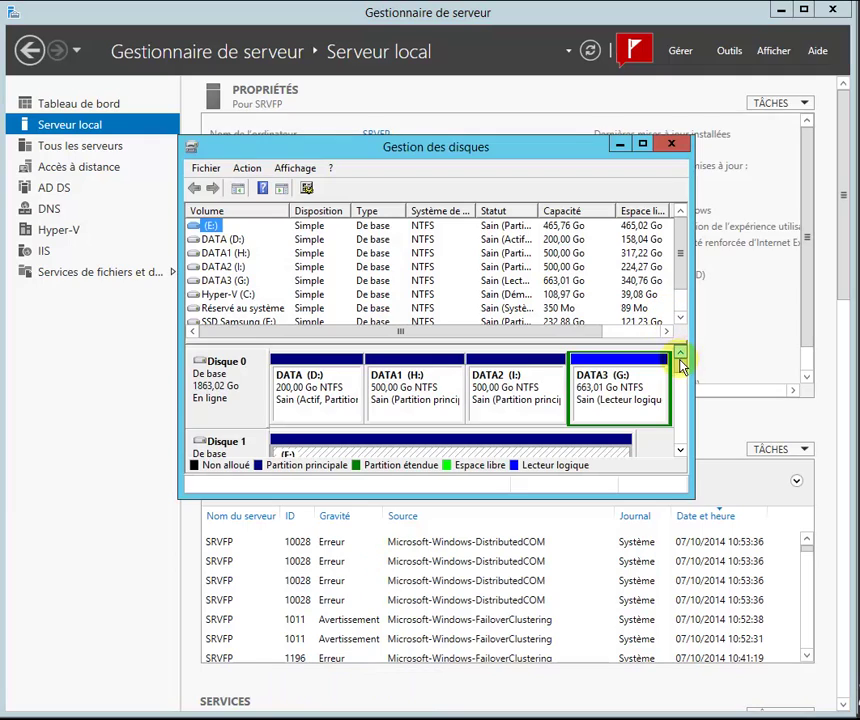
drag(685, 372, 686, 400)
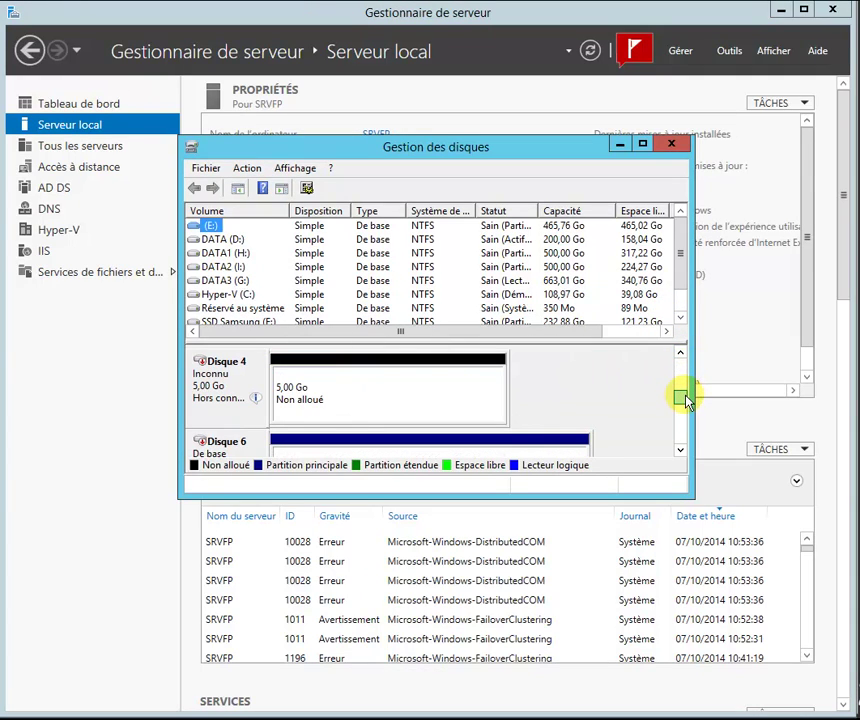
right_click(226, 388)
click(259, 396)
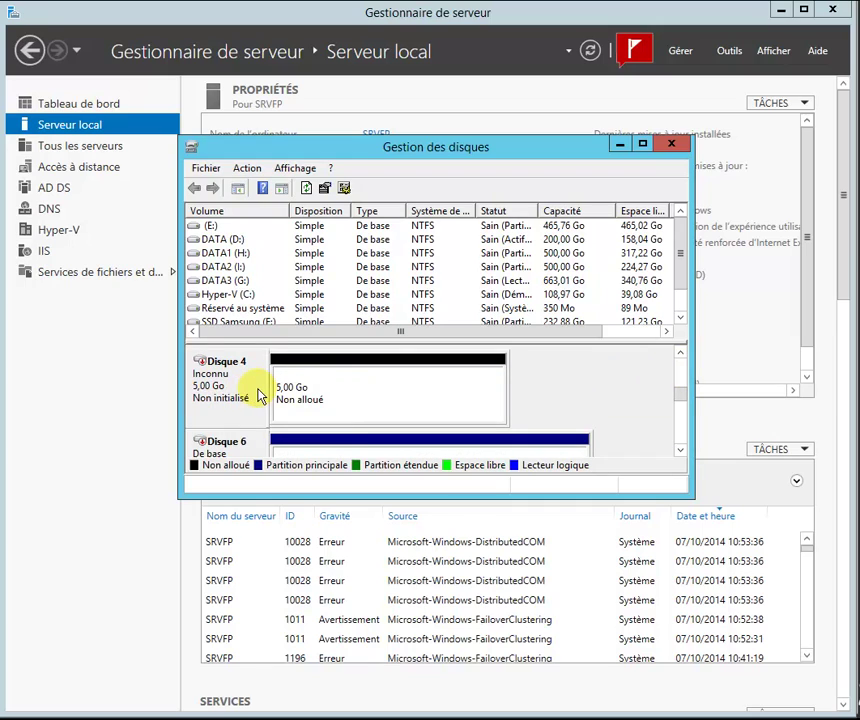
Step: Initialize Disque 4 with the Secteur de démarrage principal partition style
right_click(355, 397)
click(238, 402)
right_click(236, 386)
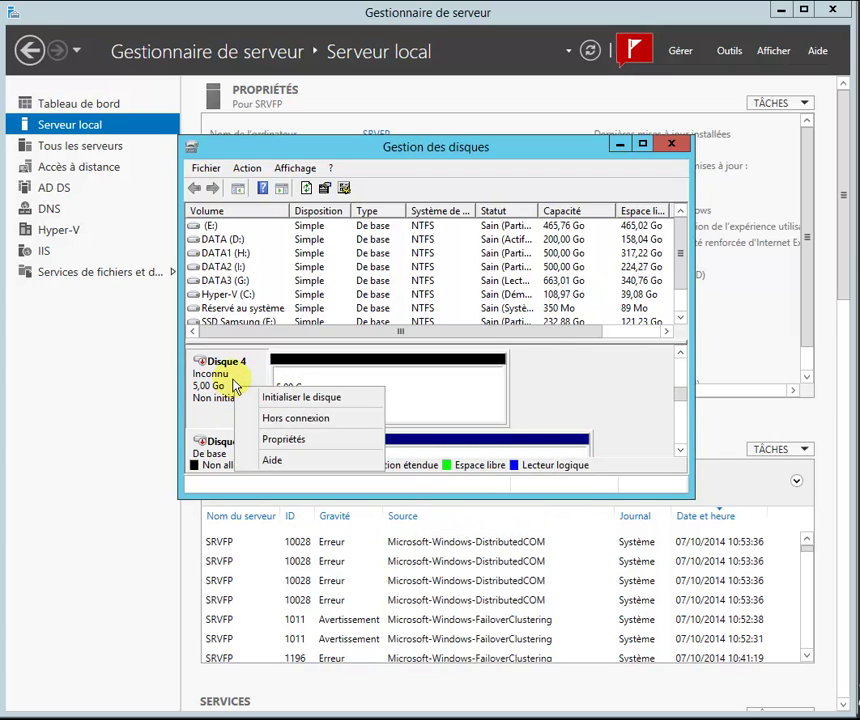
click(263, 398)
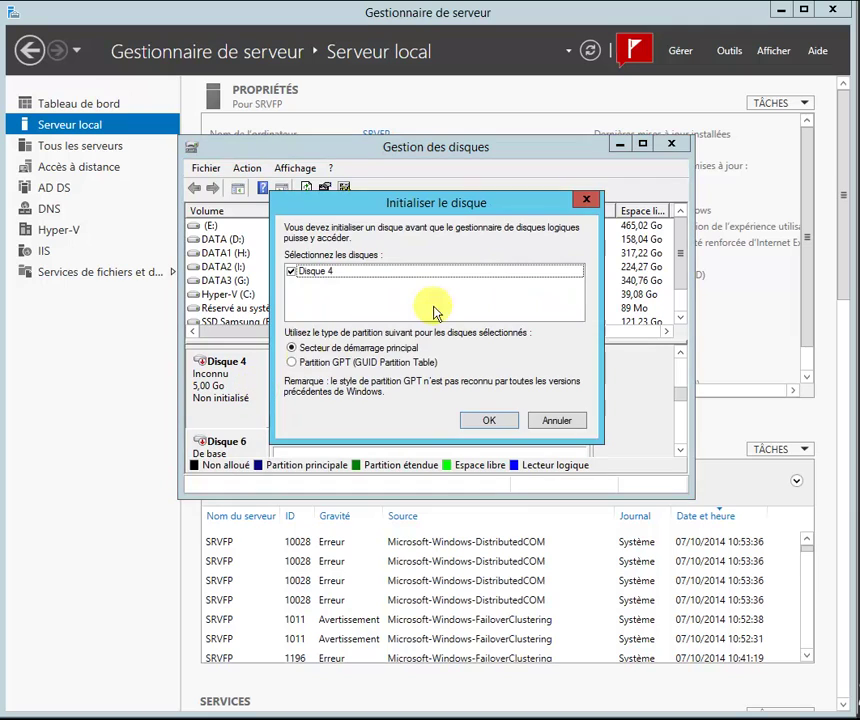
click(487, 420)
Step: Create a simple volume on Disque 4 with drive letter L, quick-formatted as NTFS and named Partagenew
right_click(391, 387)
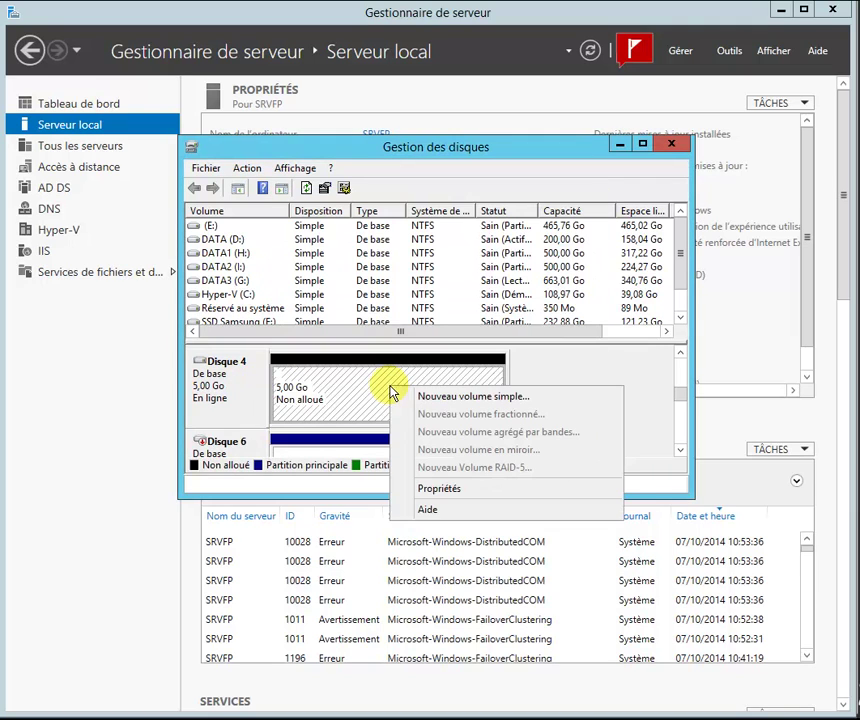
click(440, 396)
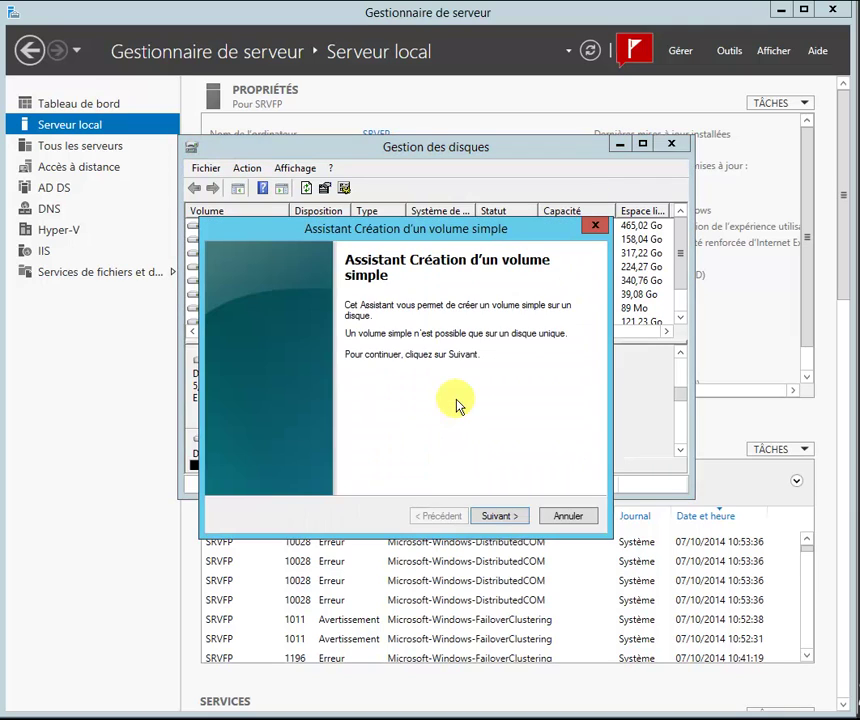
click(499, 517)
click(497, 516)
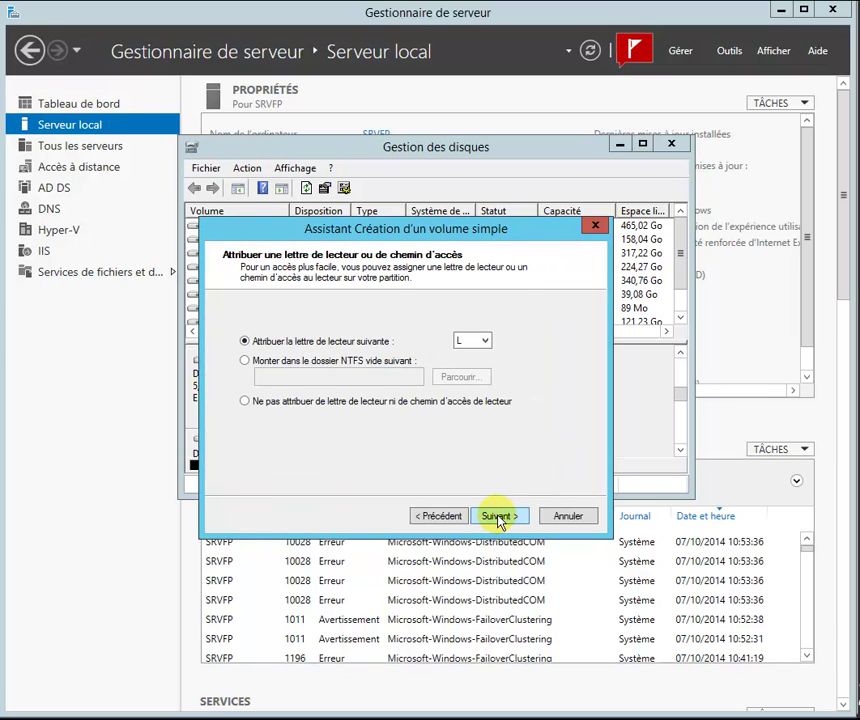
click(499, 517)
drag(390, 420, 468, 421)
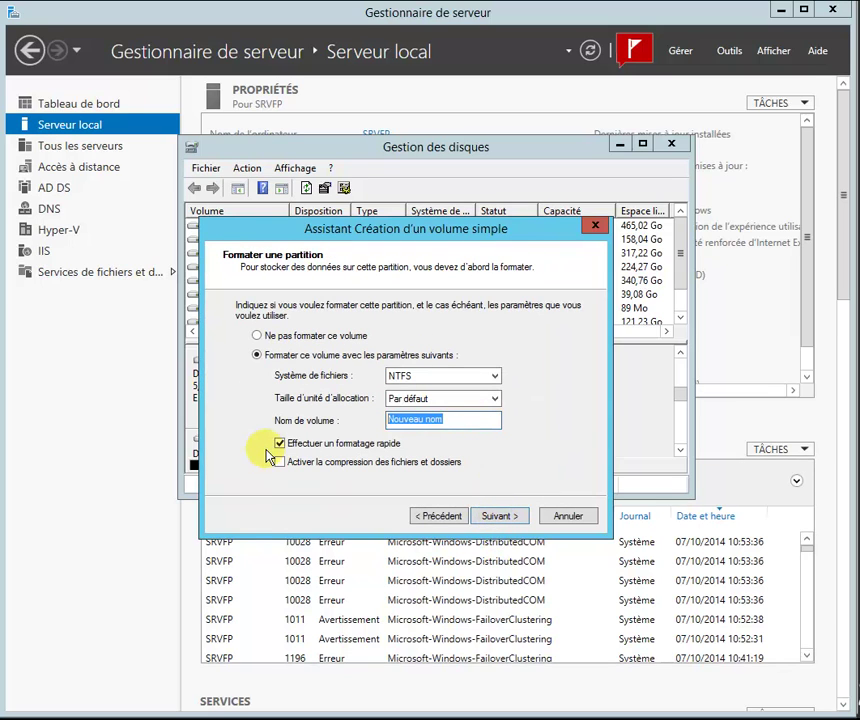
text(Partagenew)
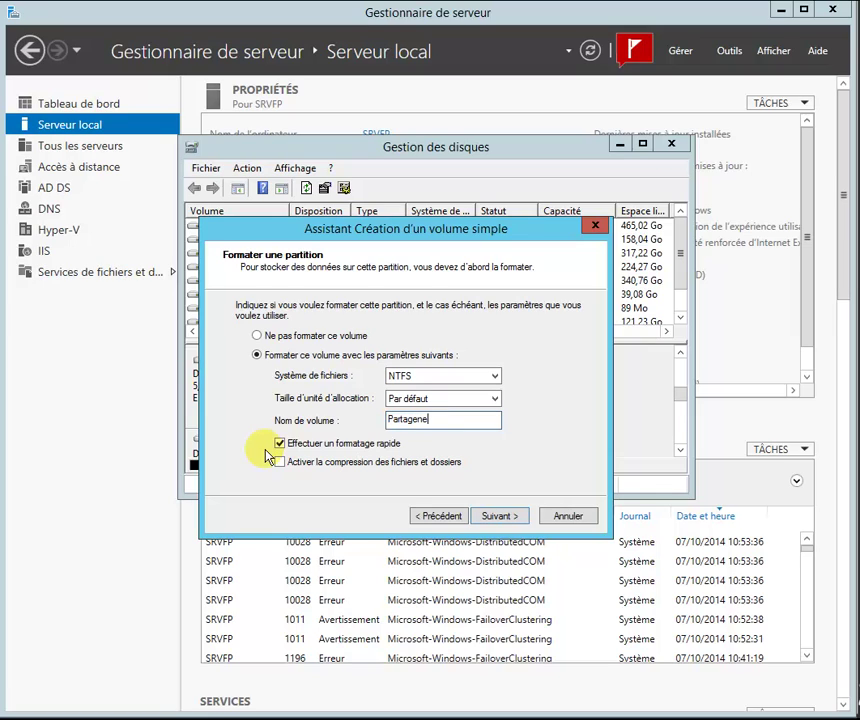
click(497, 515)
click(503, 518)
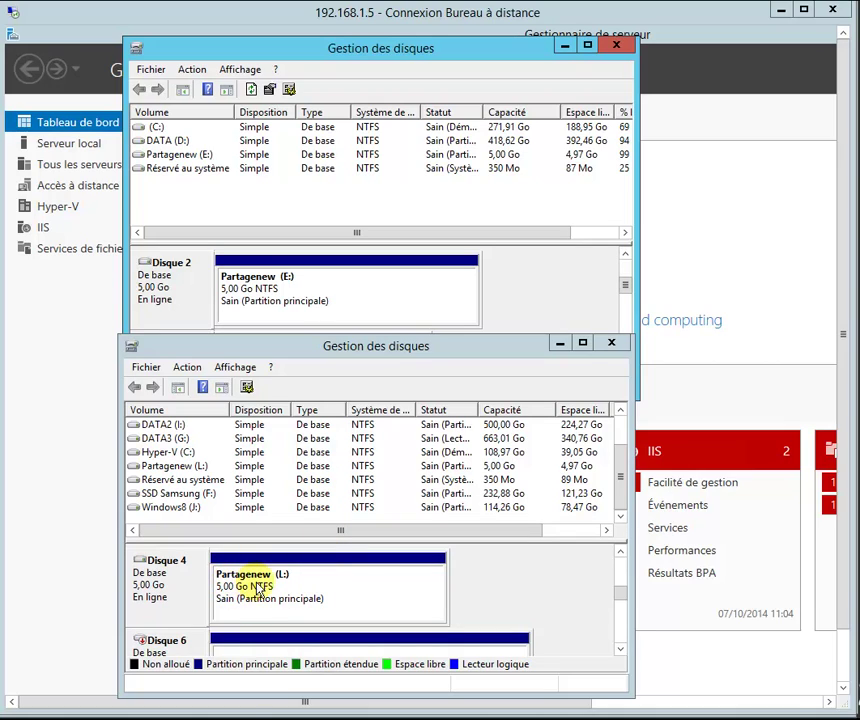
Step: Change the drive letter of the Partagenew volume to L in the 192.168.1.5 session's Gestion des disques
click(284, 289)
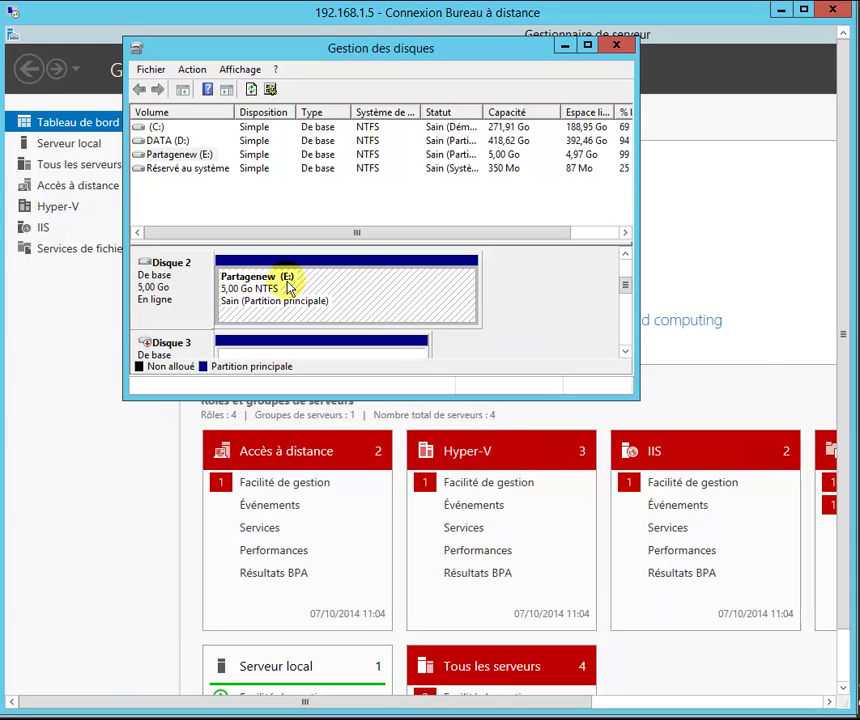
right_click(288, 288)
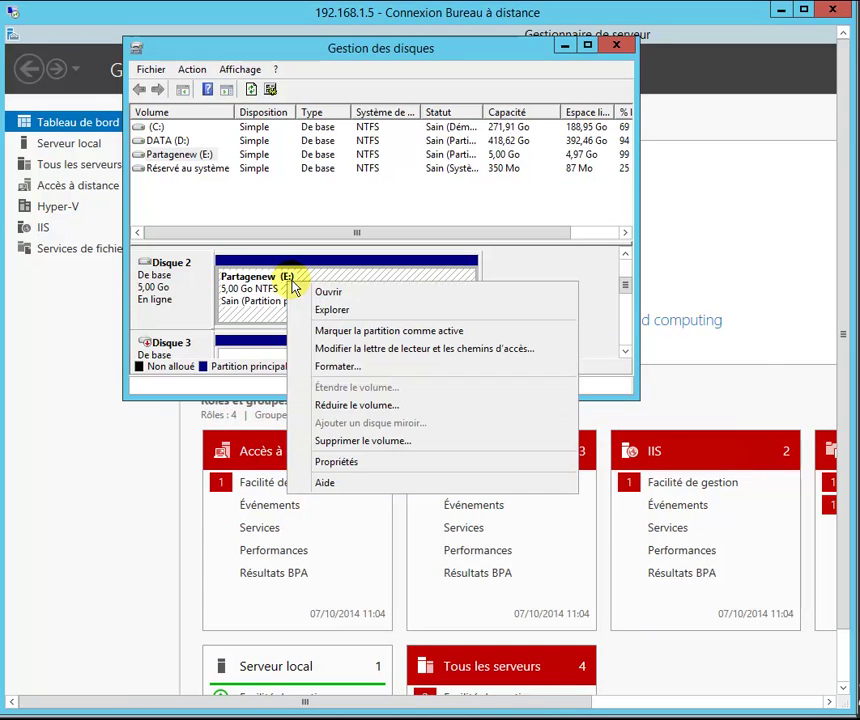
click(397, 352)
click(334, 278)
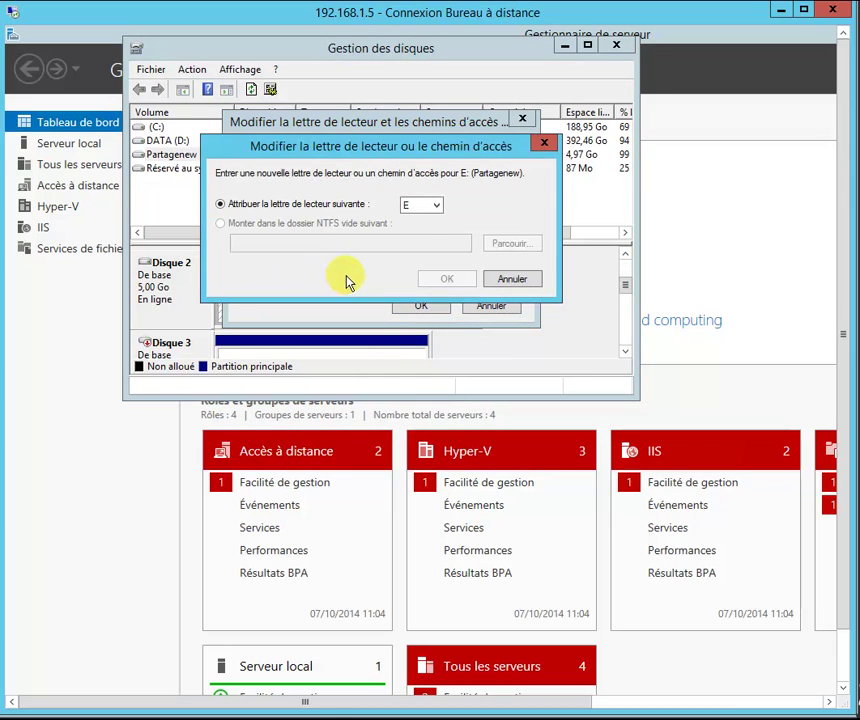
click(434, 206)
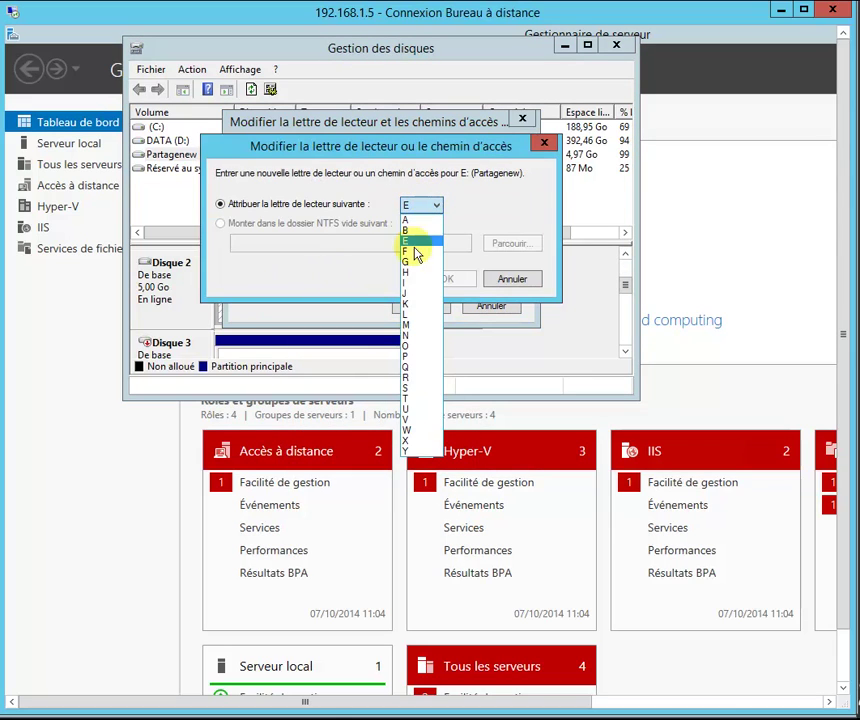
click(420, 316)
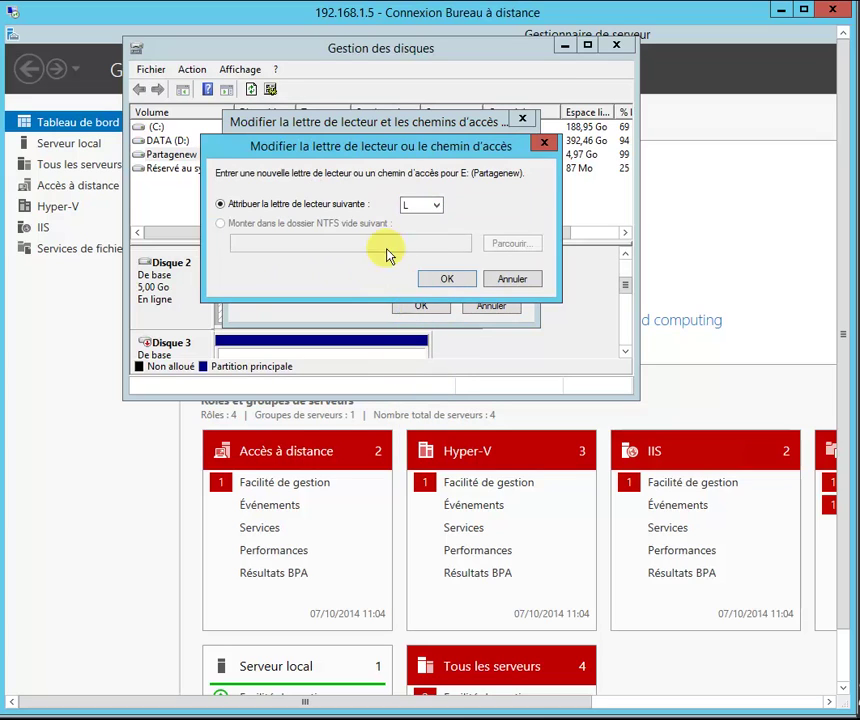
click(449, 281)
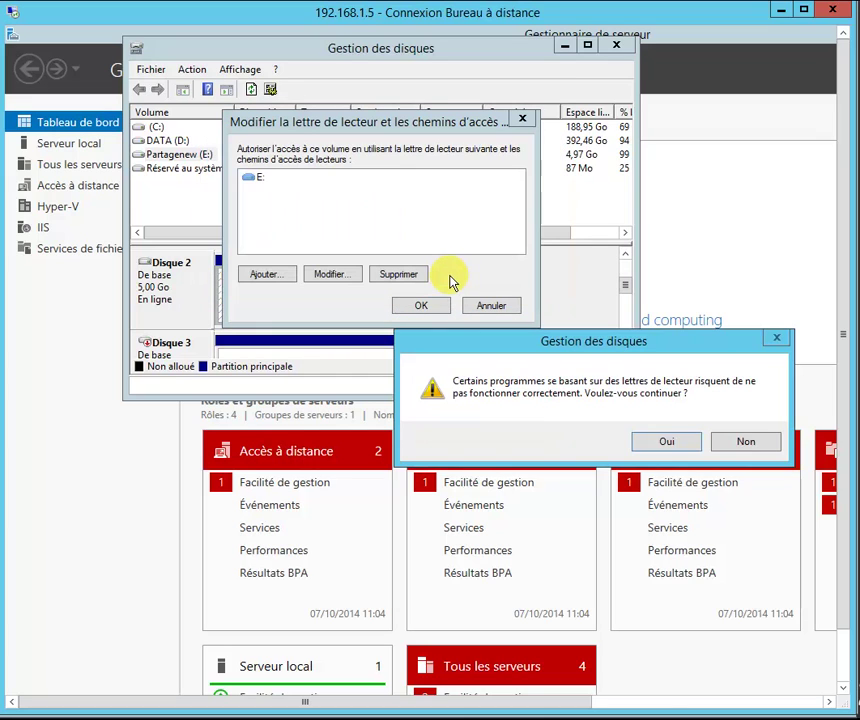
click(677, 441)
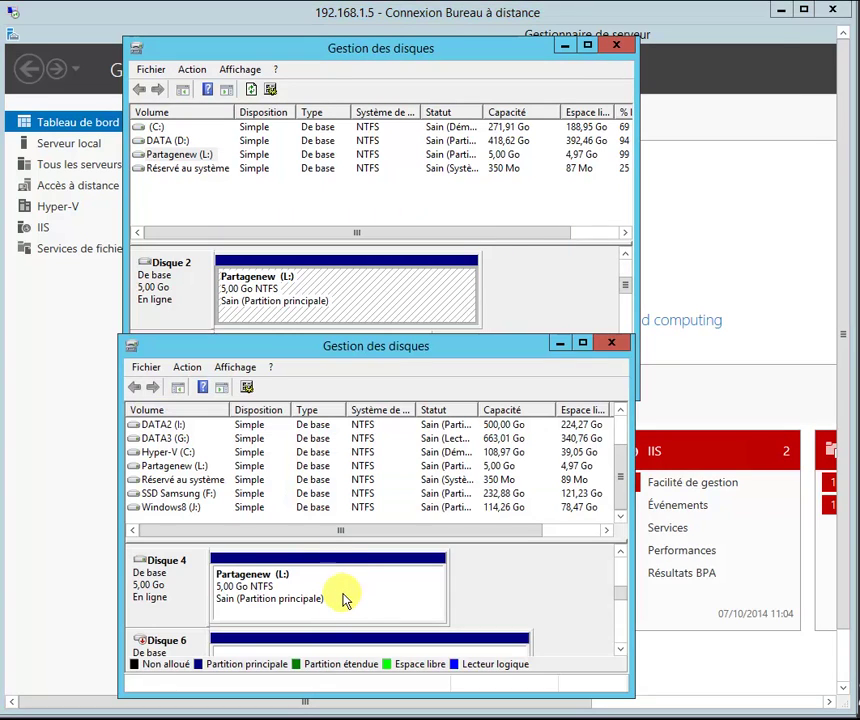
Step: Close both Gestion des disques windows and leave the 192.168.1.5 remote desktop session for the local Gestionnaire de serveur
click(619, 47)
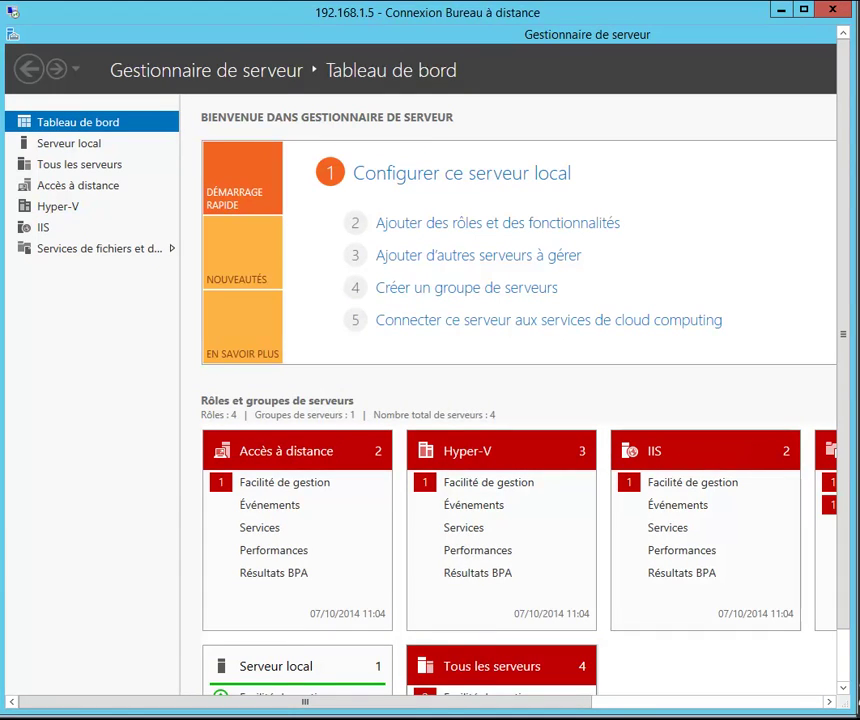
click(359, 715)
click(613, 344)
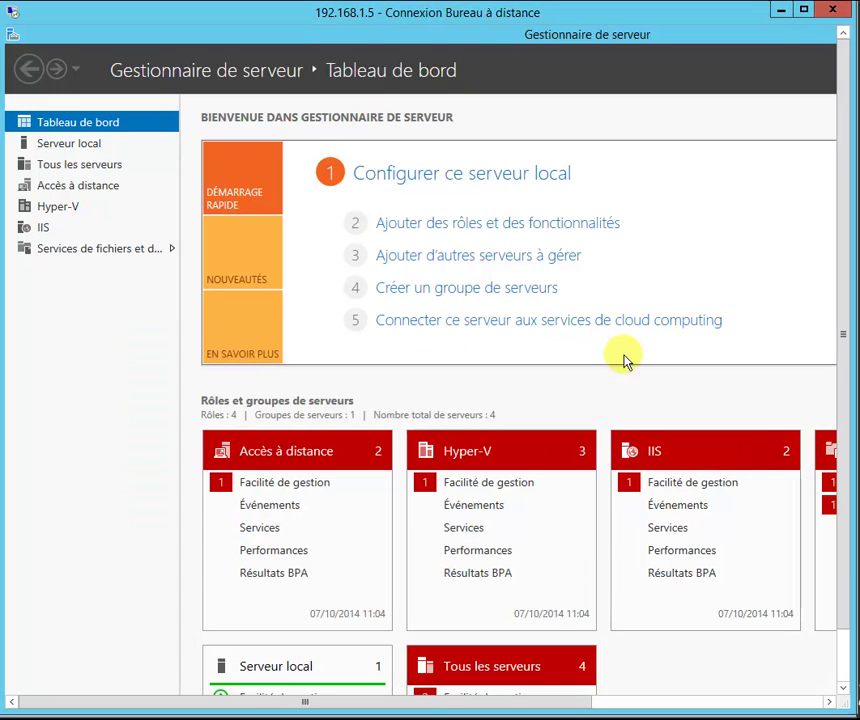
click(831, 10)
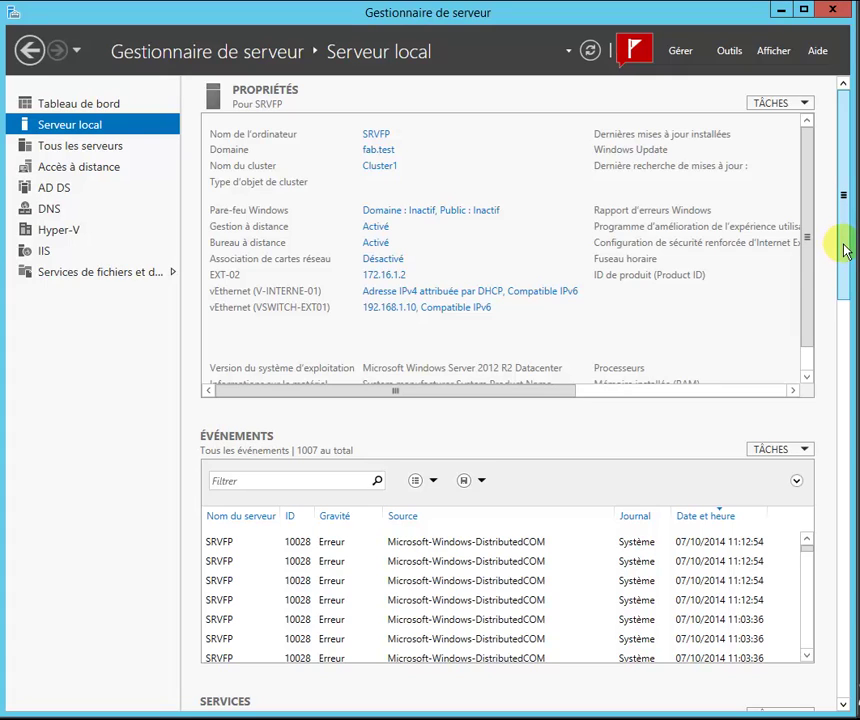
Step: Examine the roles and features listed for SRVFP.fab.test in the Assistant Ajout de rôles et de fonctionnalités, and leave it without installing anything
click(682, 53)
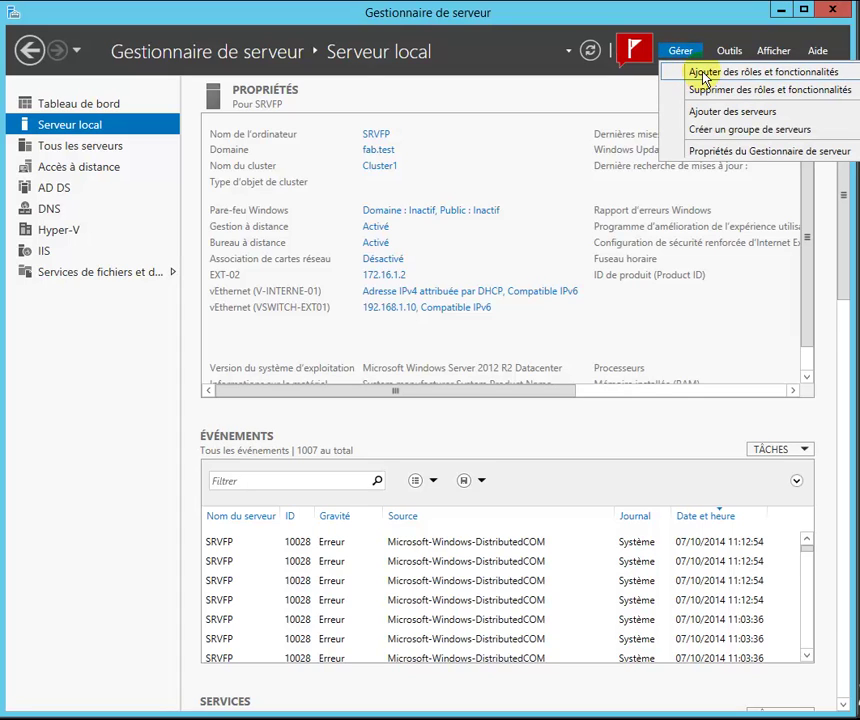
click(705, 78)
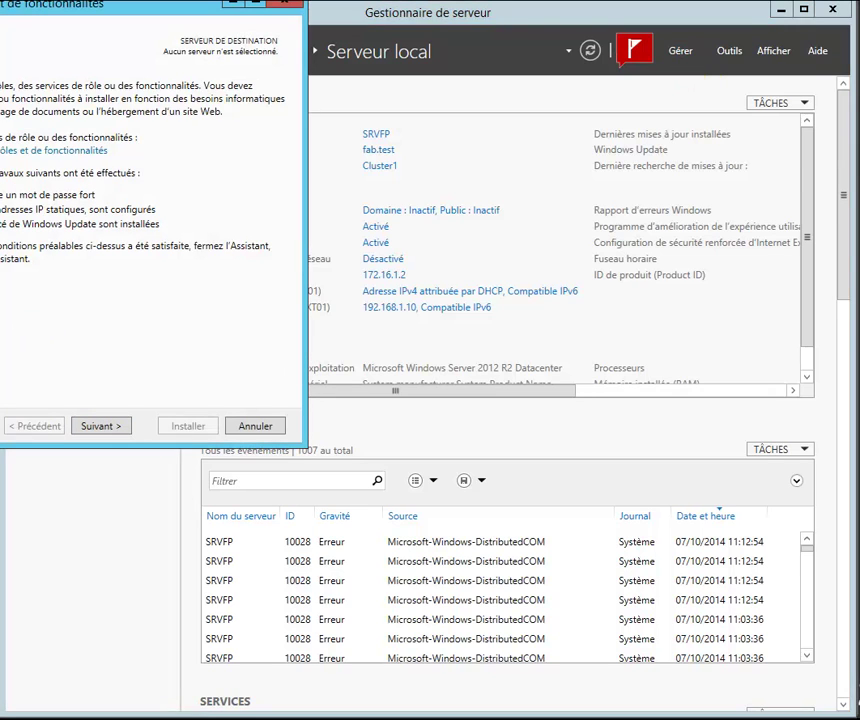
drag(49, 8, 407, 100)
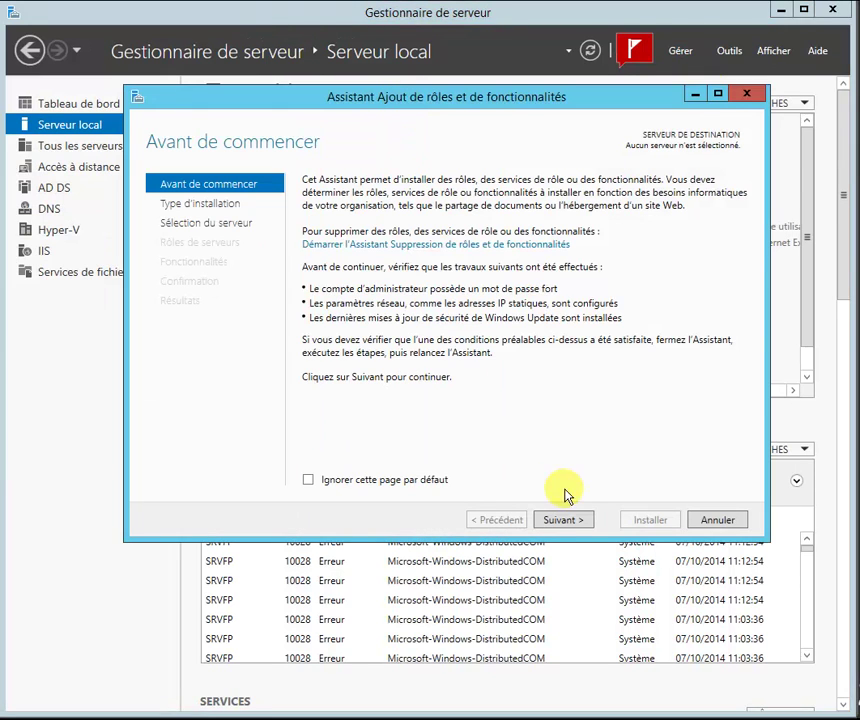
click(563, 520)
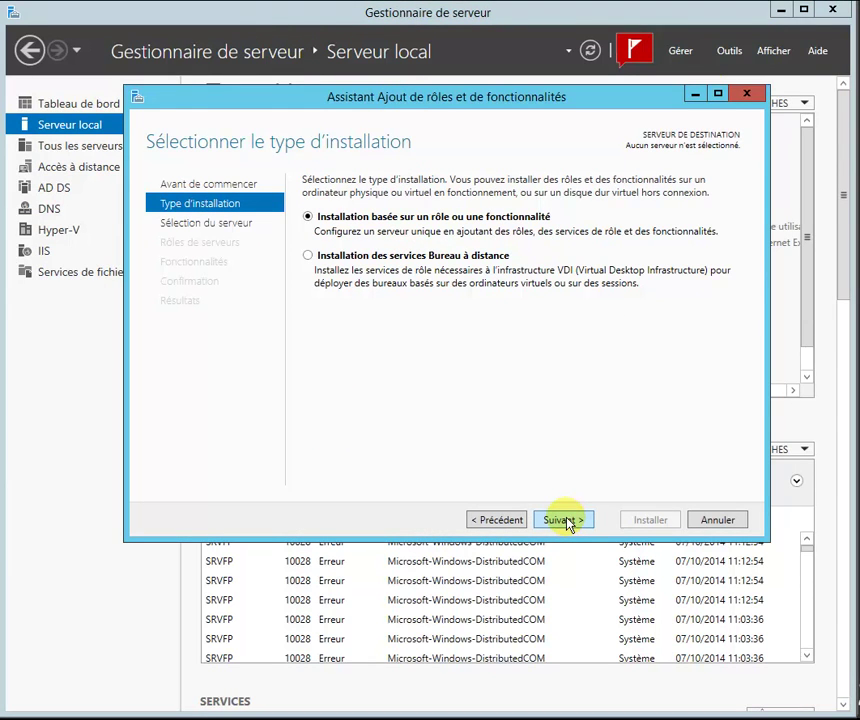
click(680, 51)
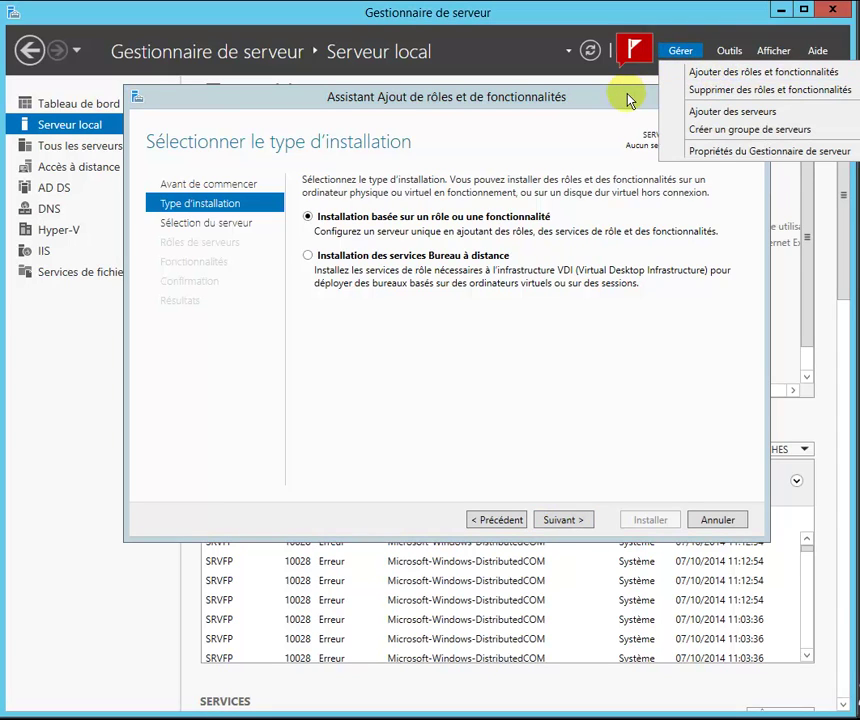
click(630, 98)
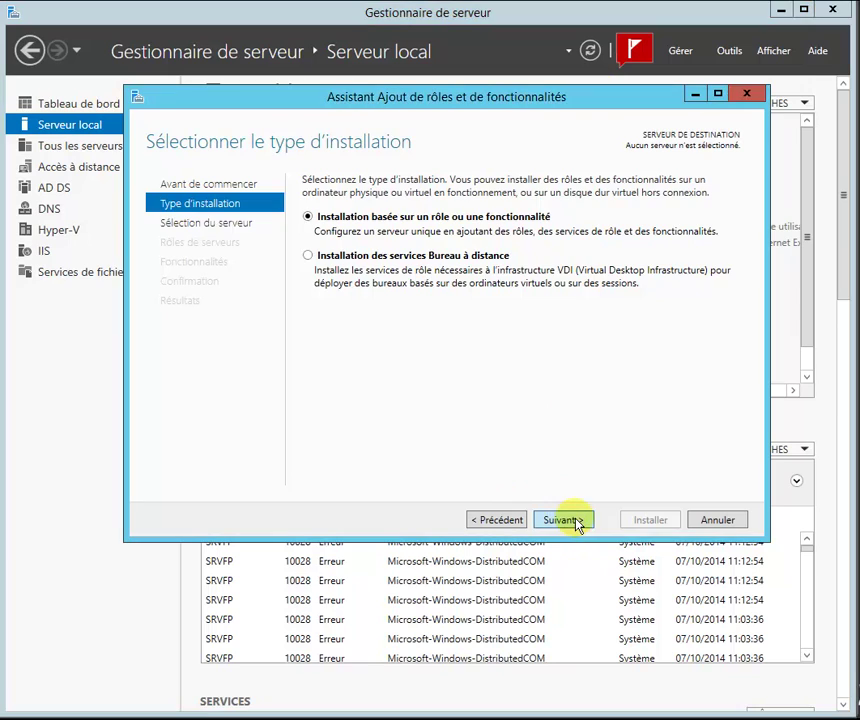
click(577, 522)
click(350, 352)
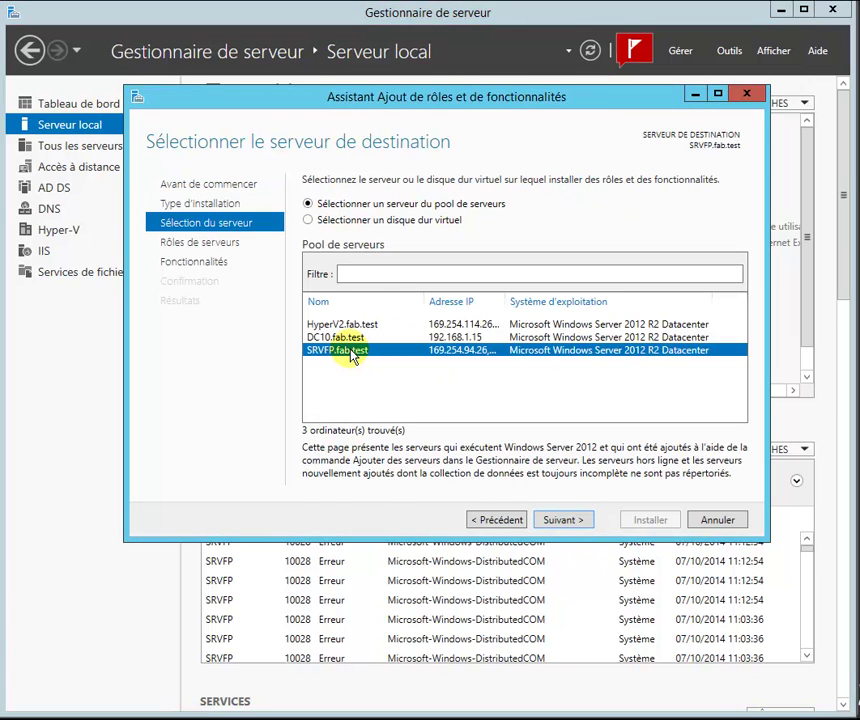
click(344, 326)
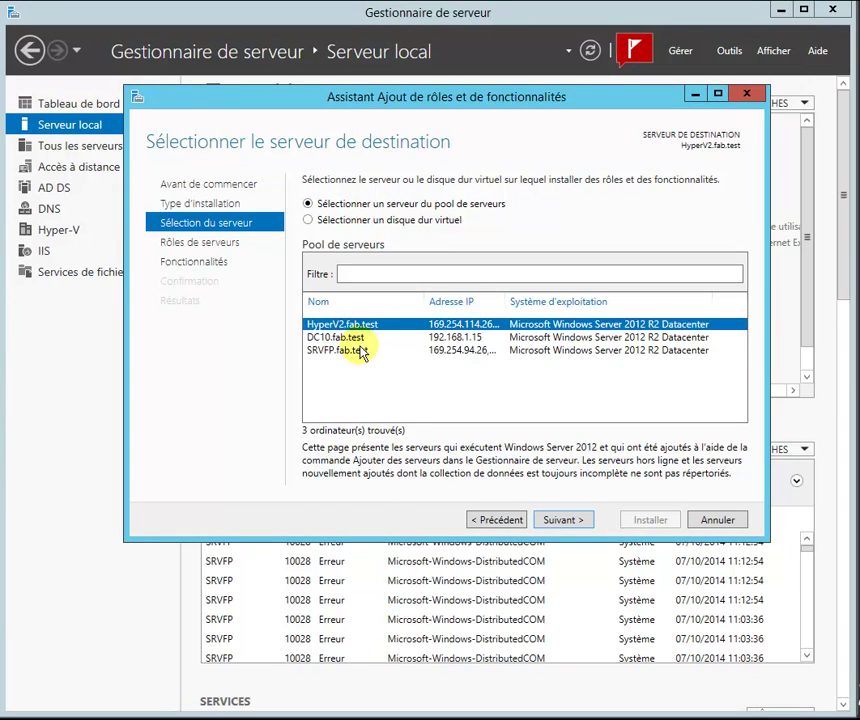
click(358, 351)
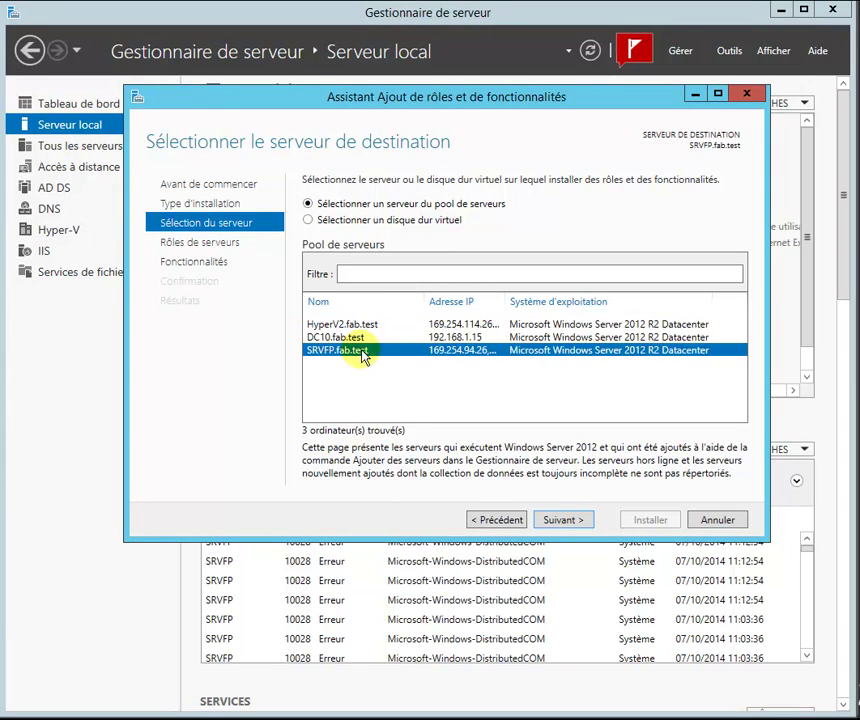
click(573, 522)
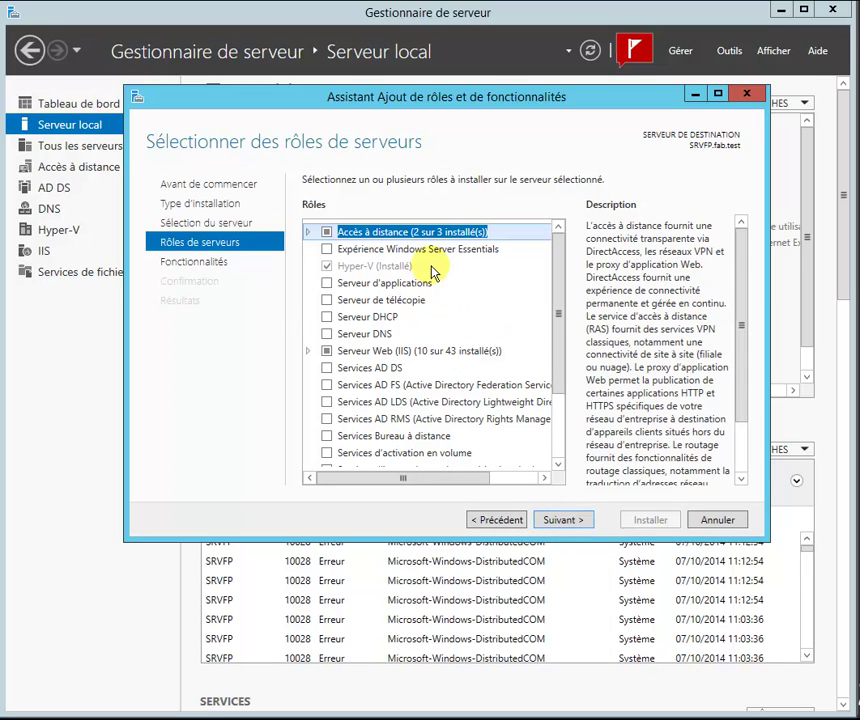
click(557, 522)
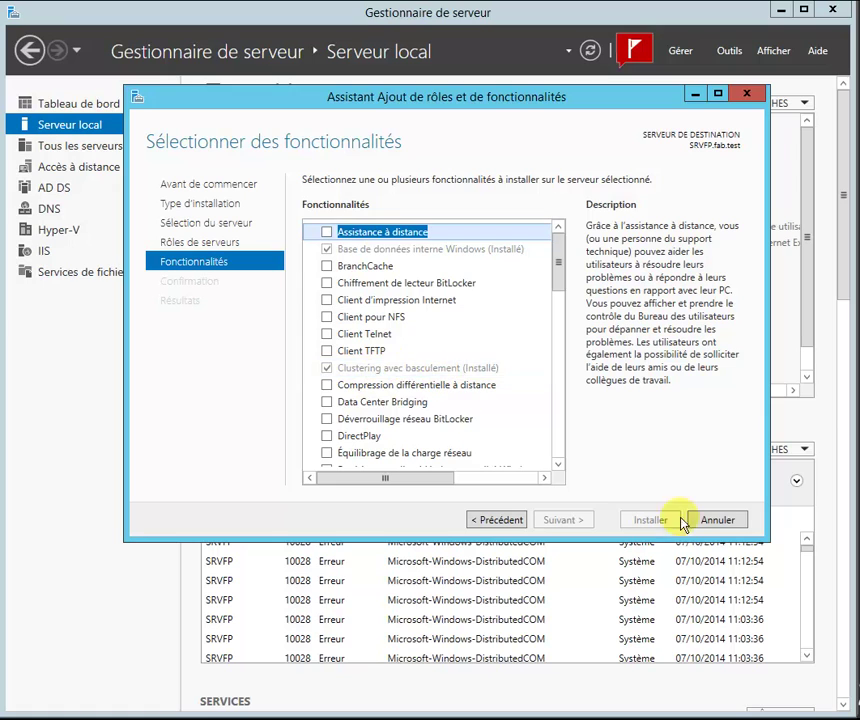
click(718, 520)
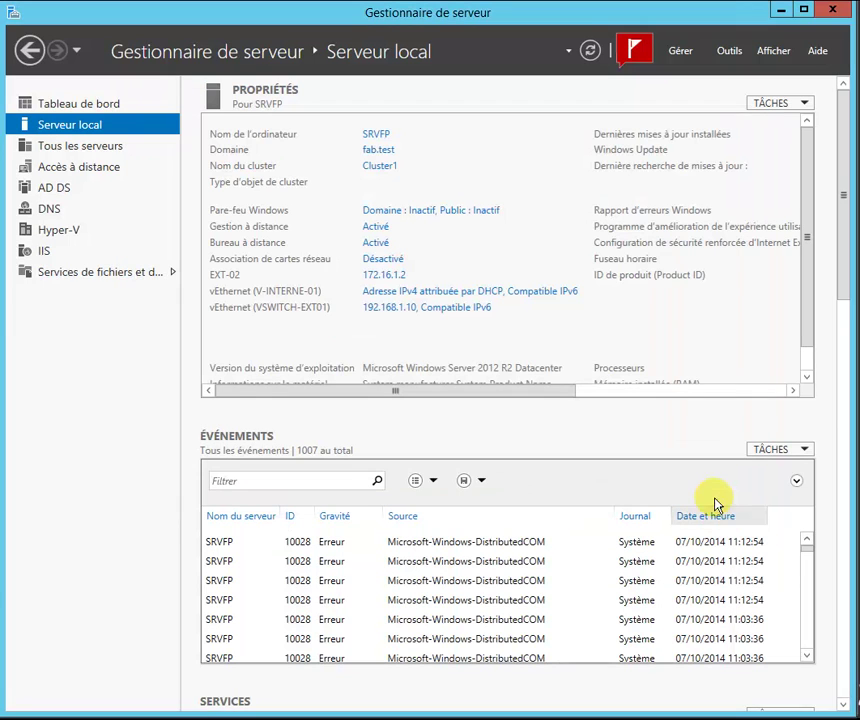
Step: Open the Gestionnaire du cluster de basculement and start creating a cluster, proceeding to the server selection
click(730, 51)
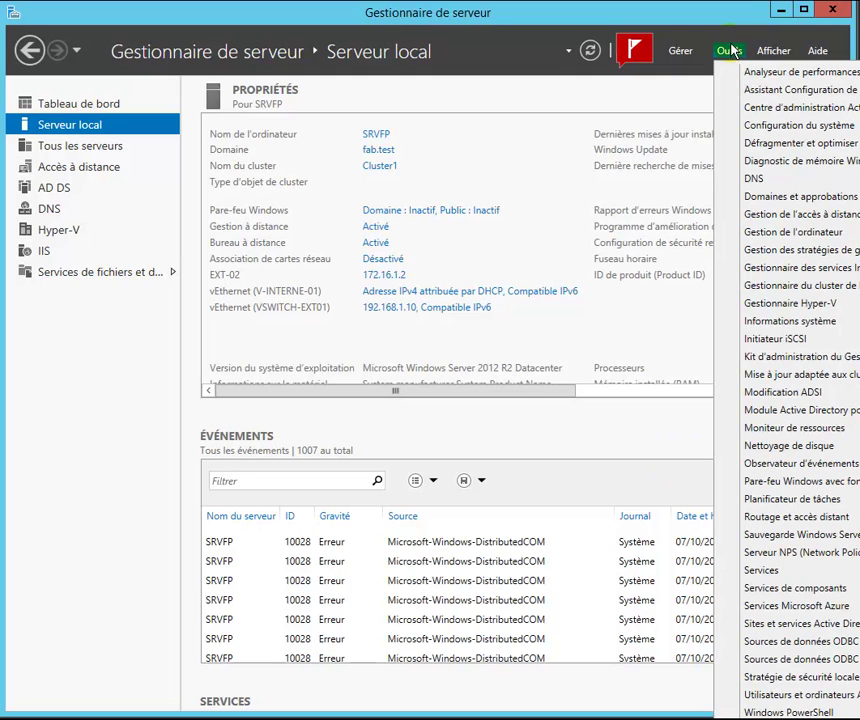
click(811, 287)
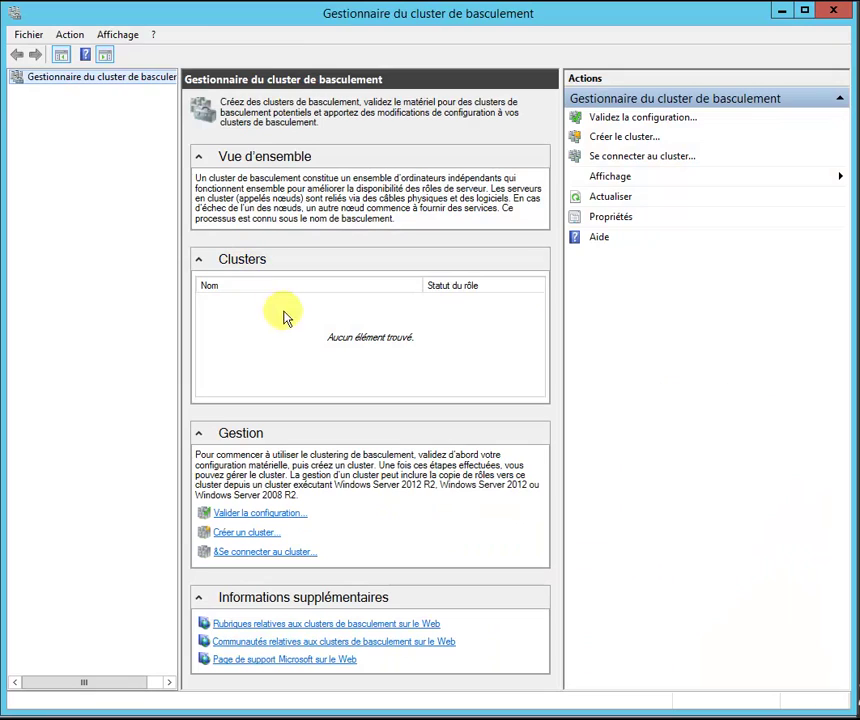
right_click(56, 80)
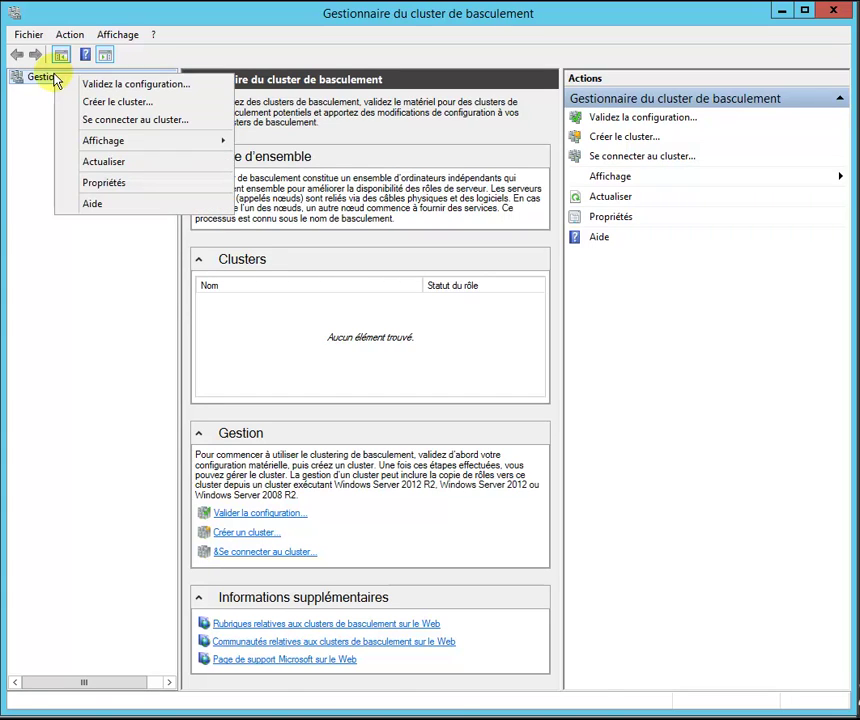
click(118, 107)
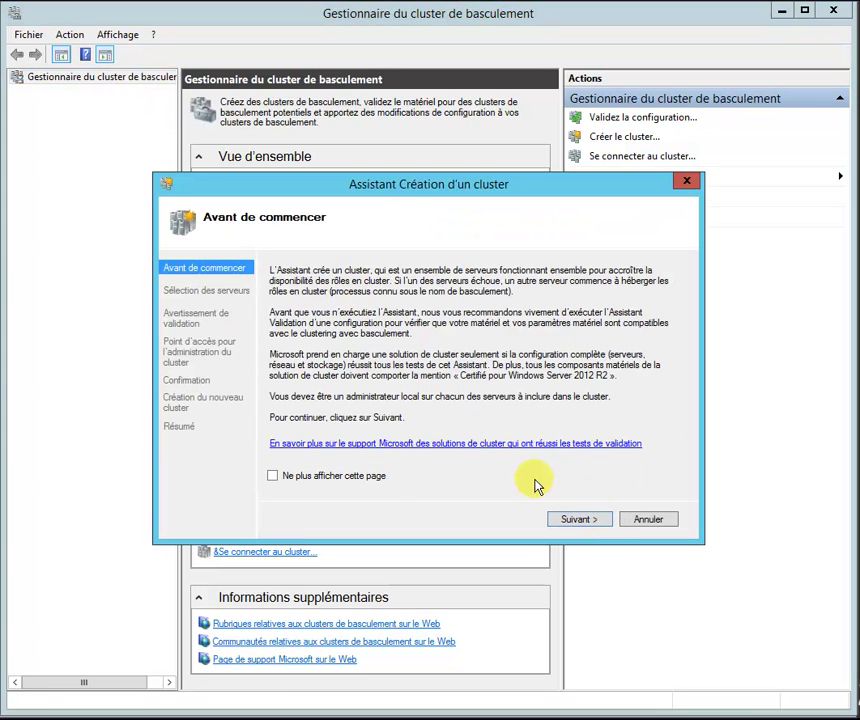
click(589, 523)
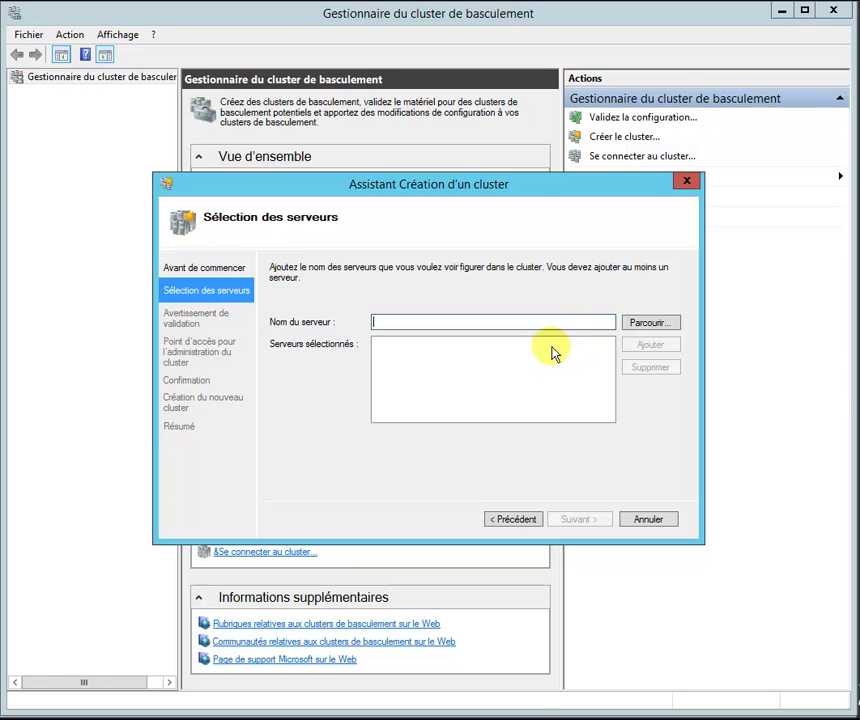
Step: Add HYPERV2 and SRVFP from the fab.test directory as cluster servers and decline the configuration validation tests
click(650, 323)
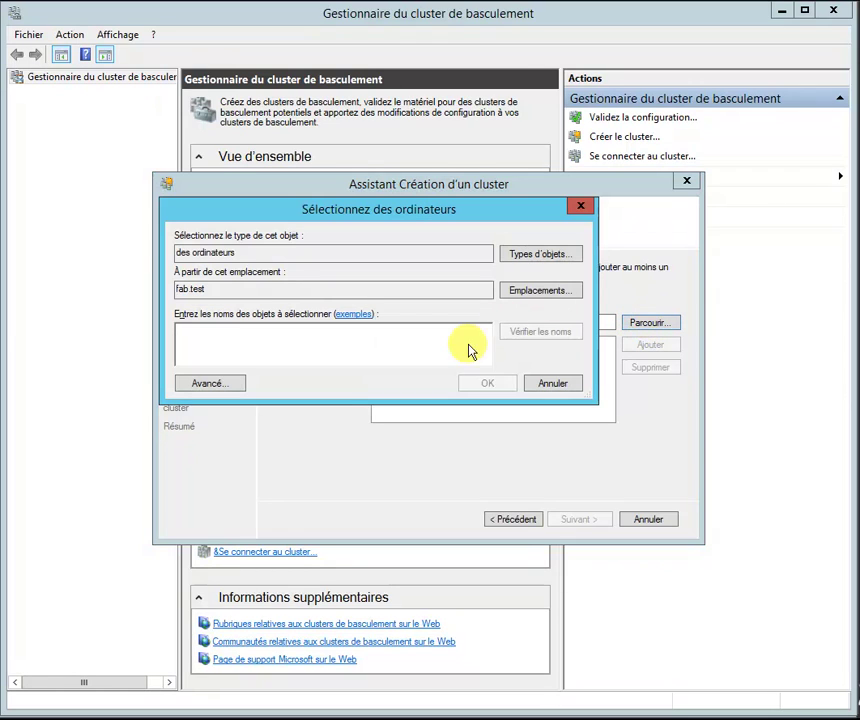
click(206, 381)
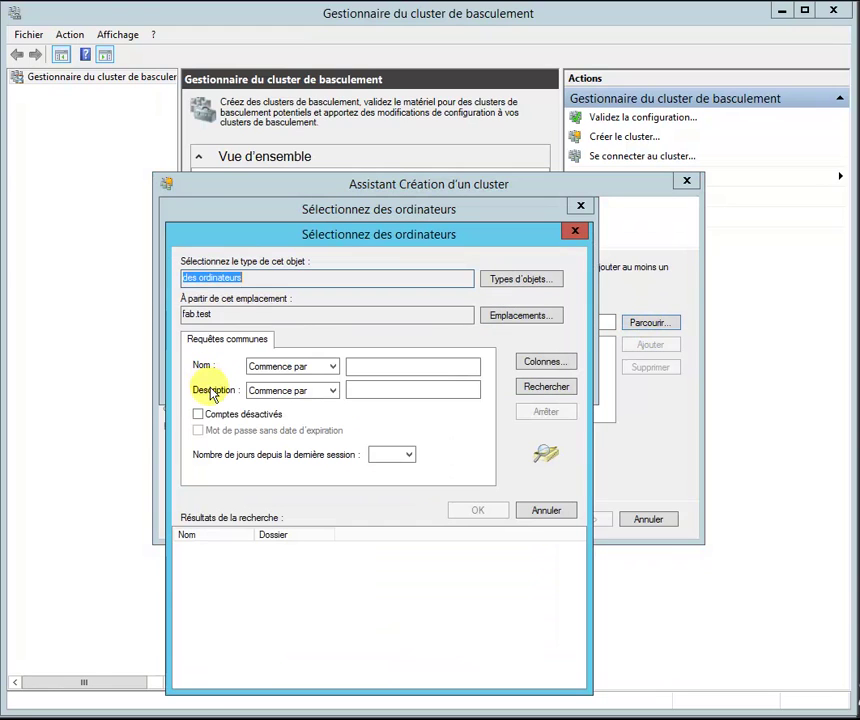
click(541, 387)
click(210, 561)
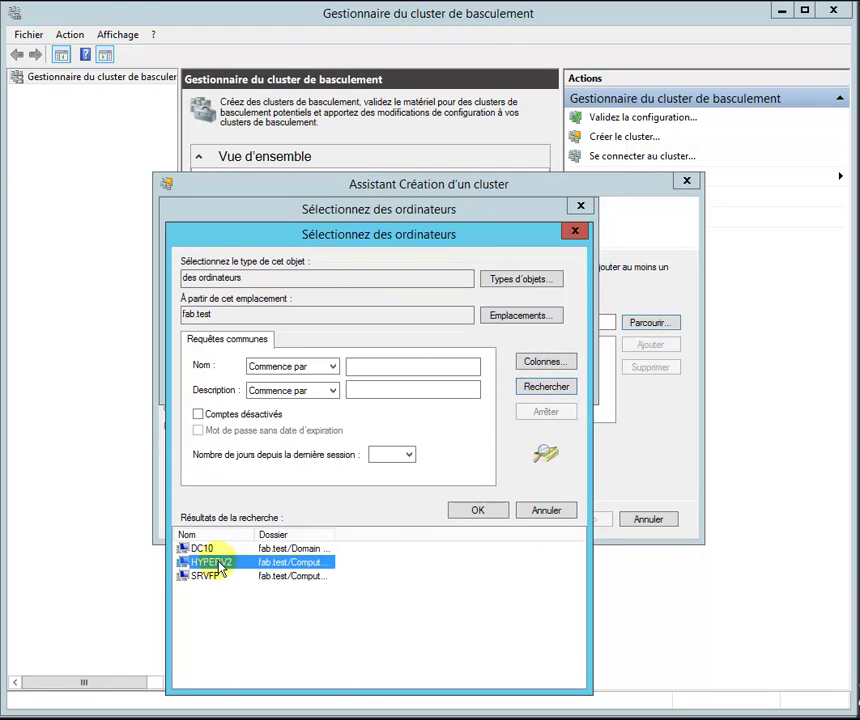
ctrl+click(230, 576)
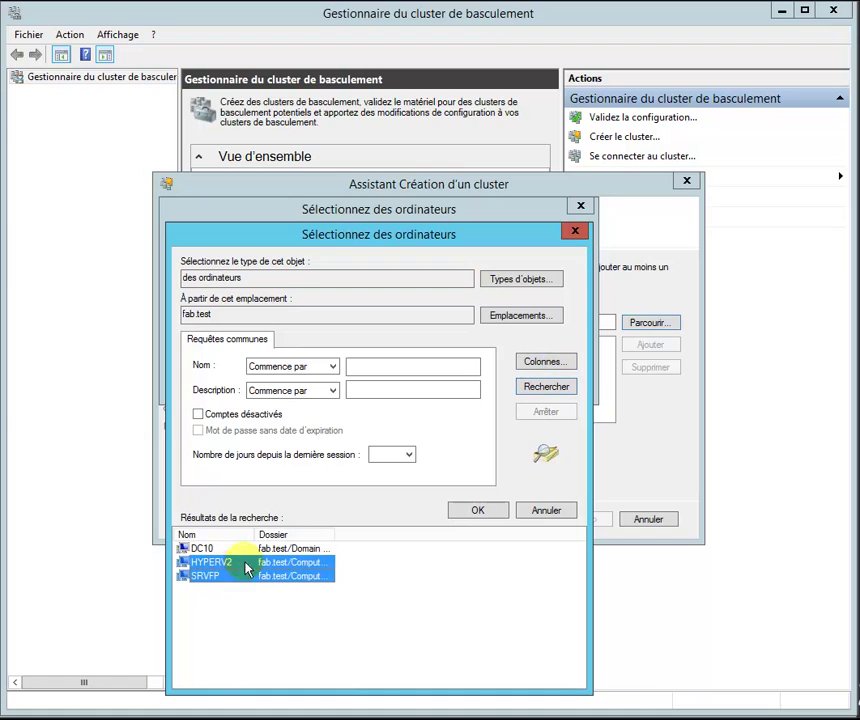
click(478, 512)
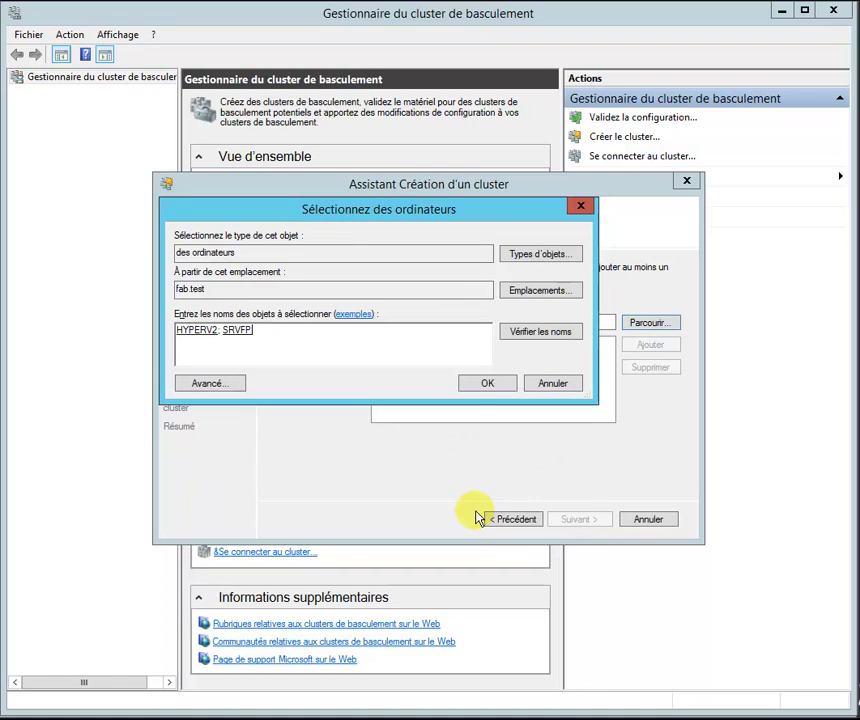
click(487, 385)
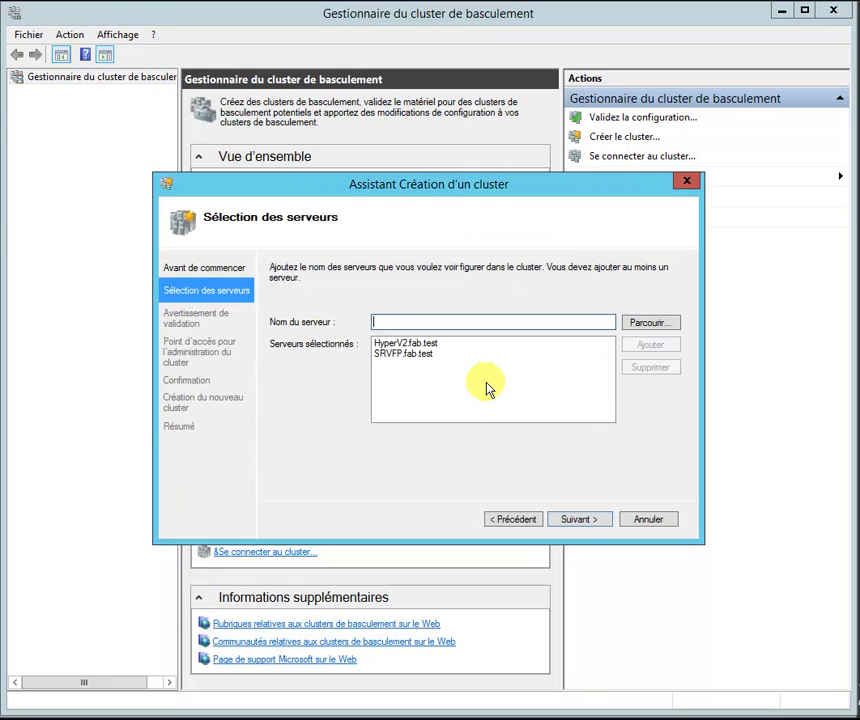
click(574, 522)
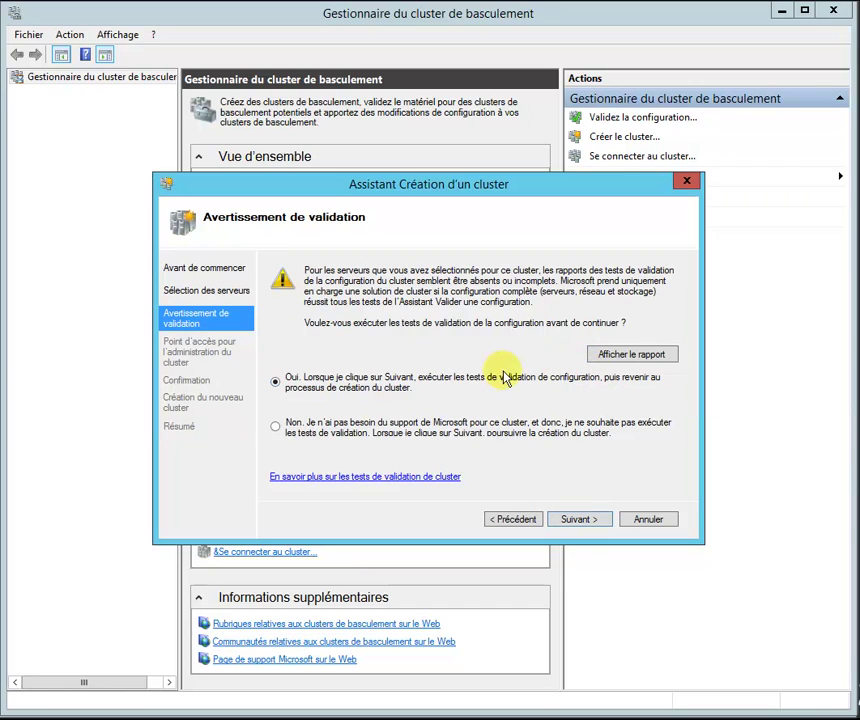
click(308, 424)
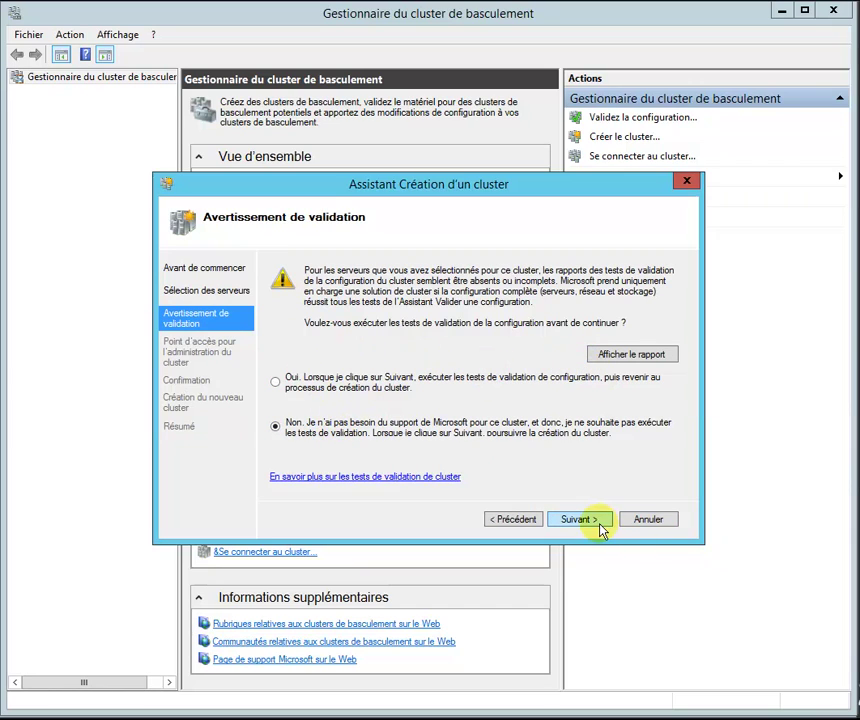
click(578, 519)
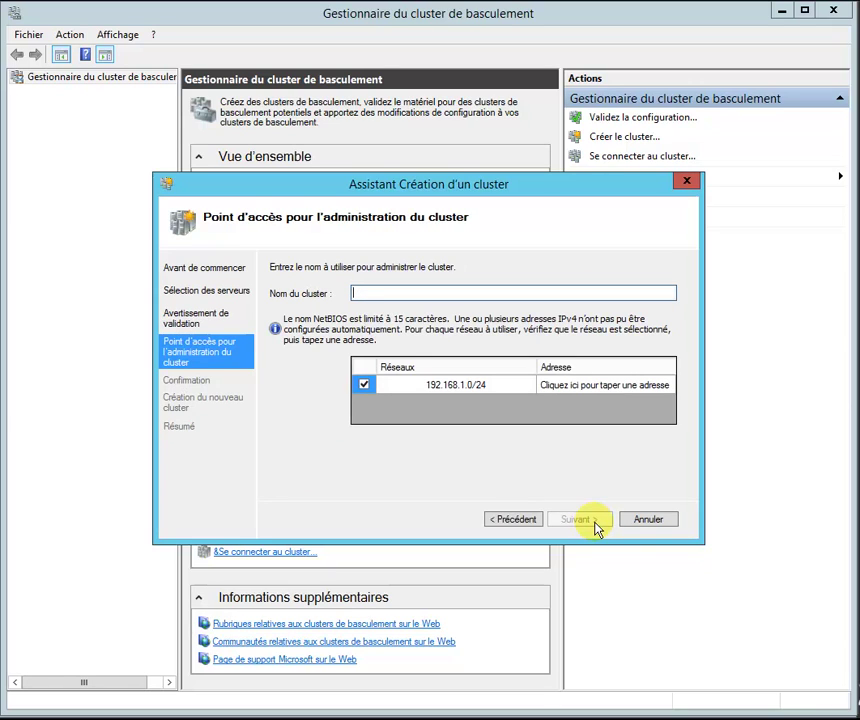
Step: Create the cluster with the name Cluster and address 192.168.1.30, adding all available storage, and finish the wizard
text(Cluster)
click(652, 396)
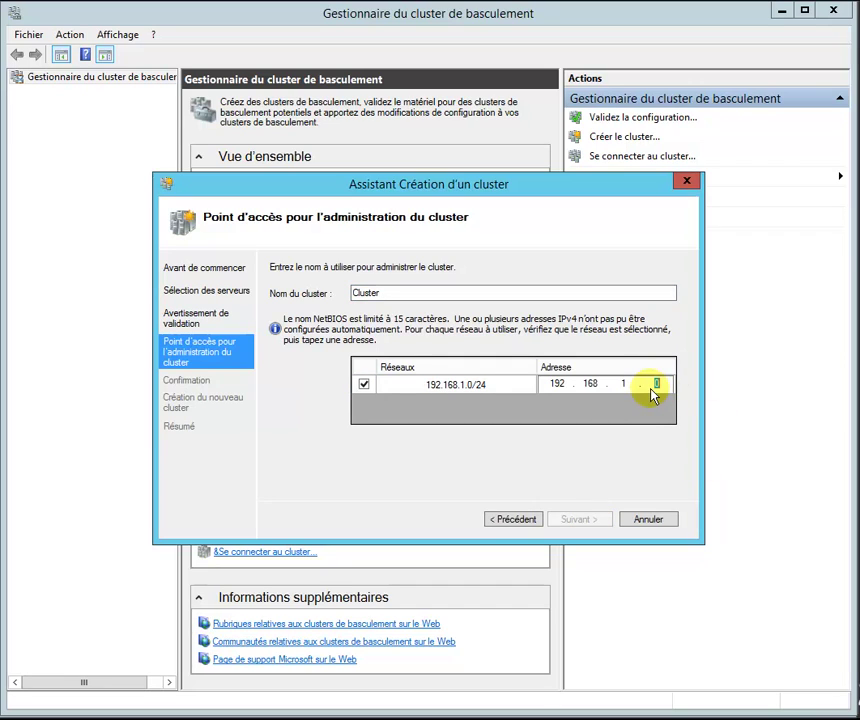
text(30)
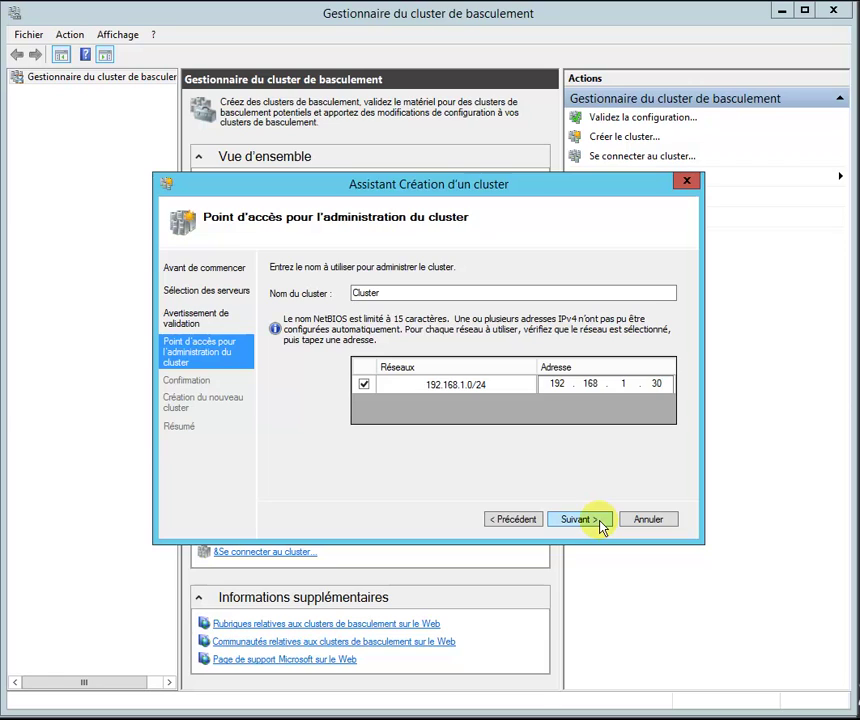
click(580, 519)
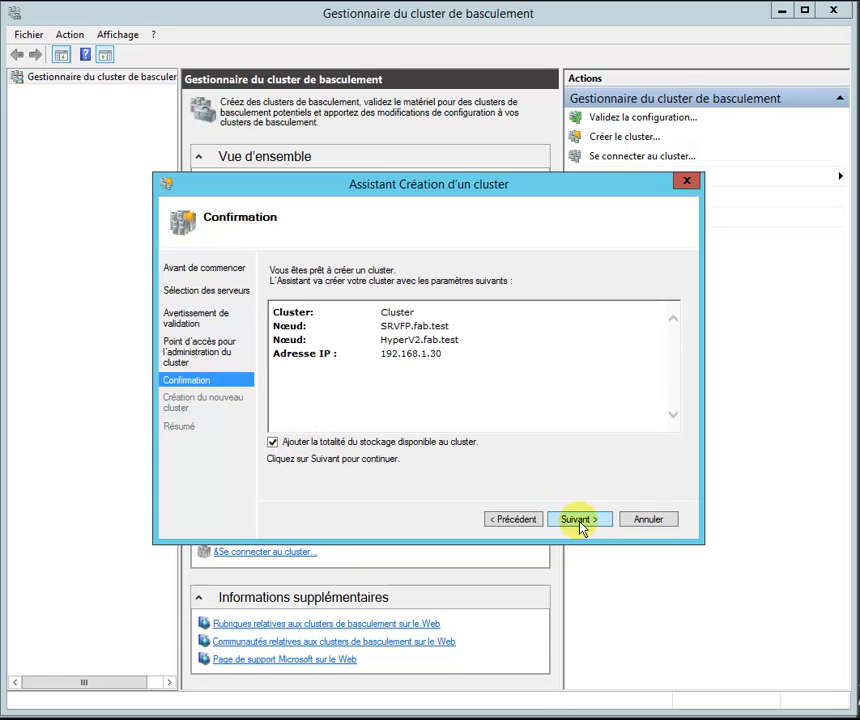
click(582, 521)
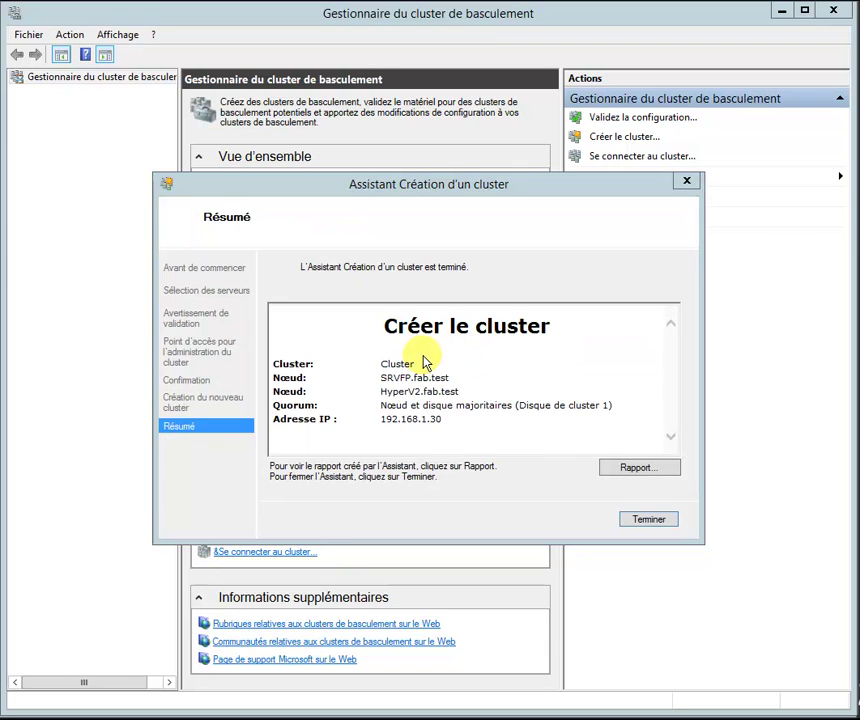
click(645, 518)
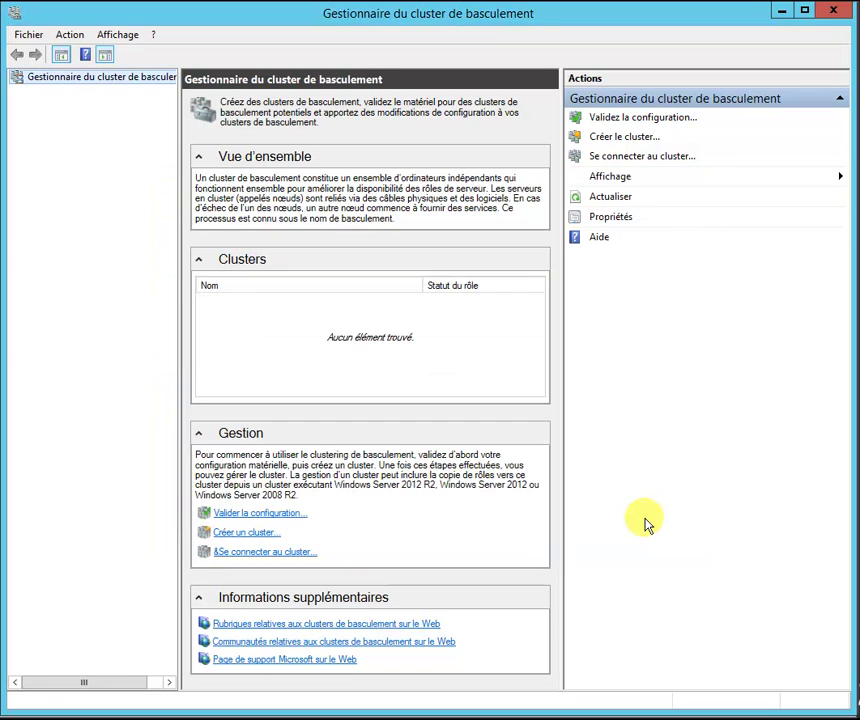
Step: View the Cluster.fab.test summary and check the fab.test zone's host records in Gestionnaire DNS, returning to the cluster manager
click(68, 93)
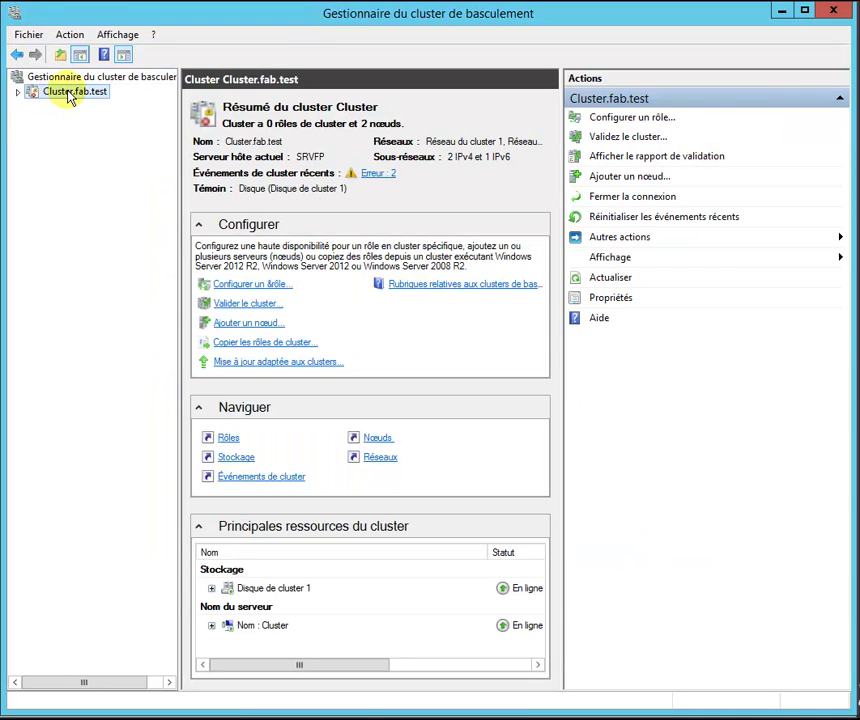
click(115, 715)
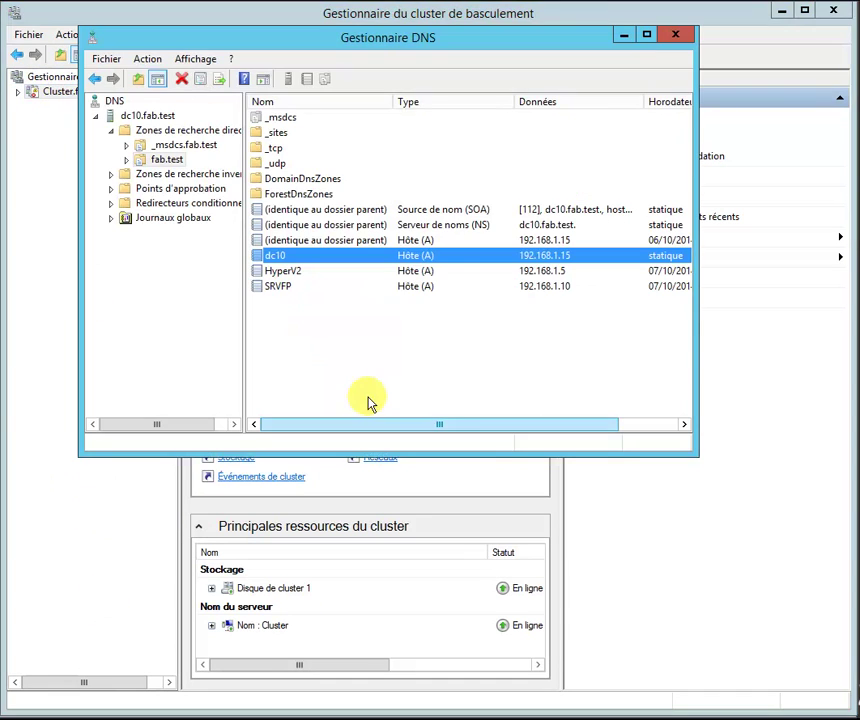
click(396, 349)
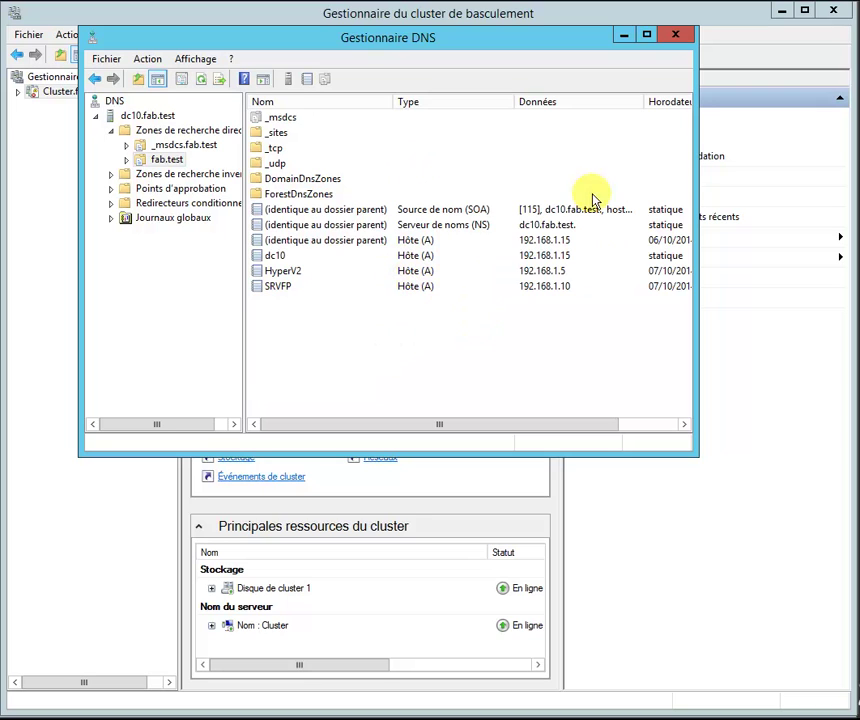
click(622, 35)
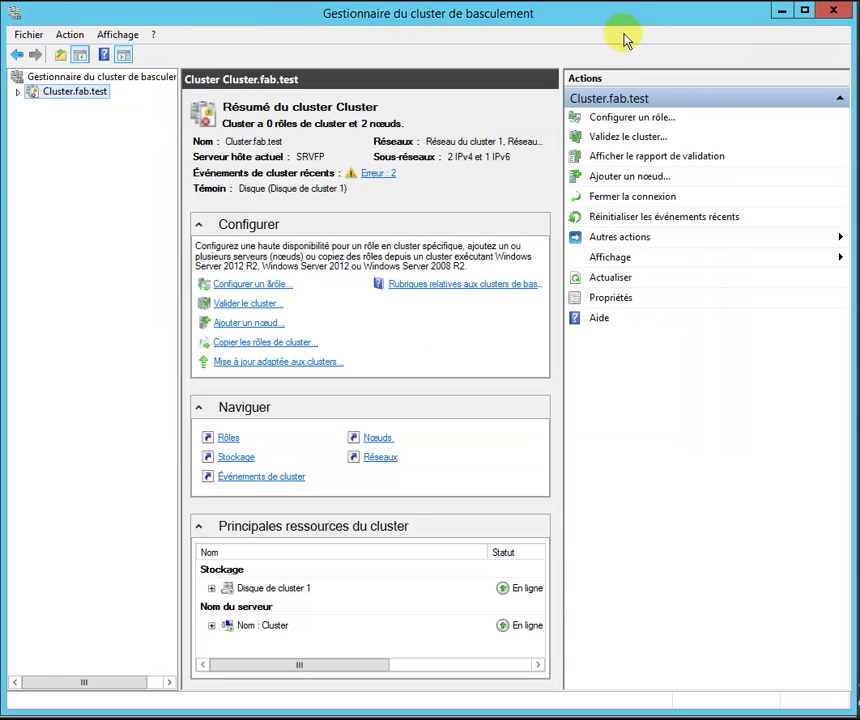
Step: Review the Cluster.fab.test roles, its summary and the storage disks, checking the volume and assignment of Disque de cluster 1
click(17, 92)
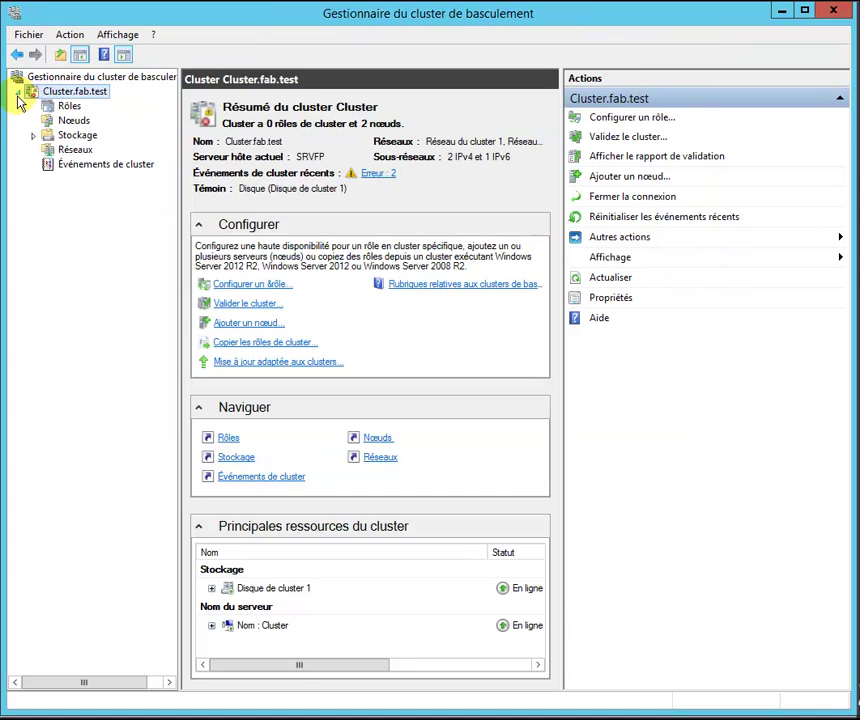
click(55, 107)
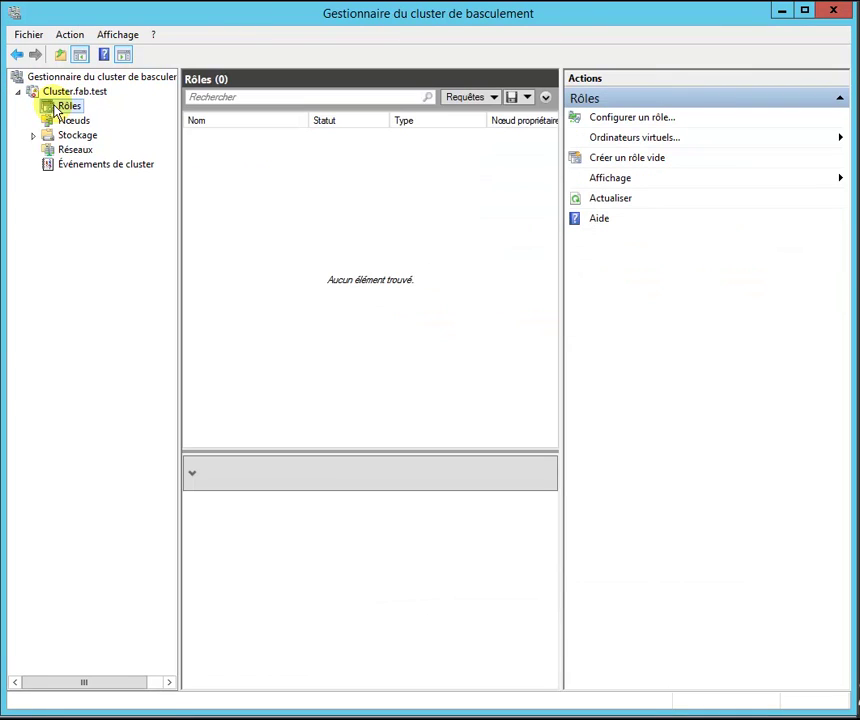
click(33, 135)
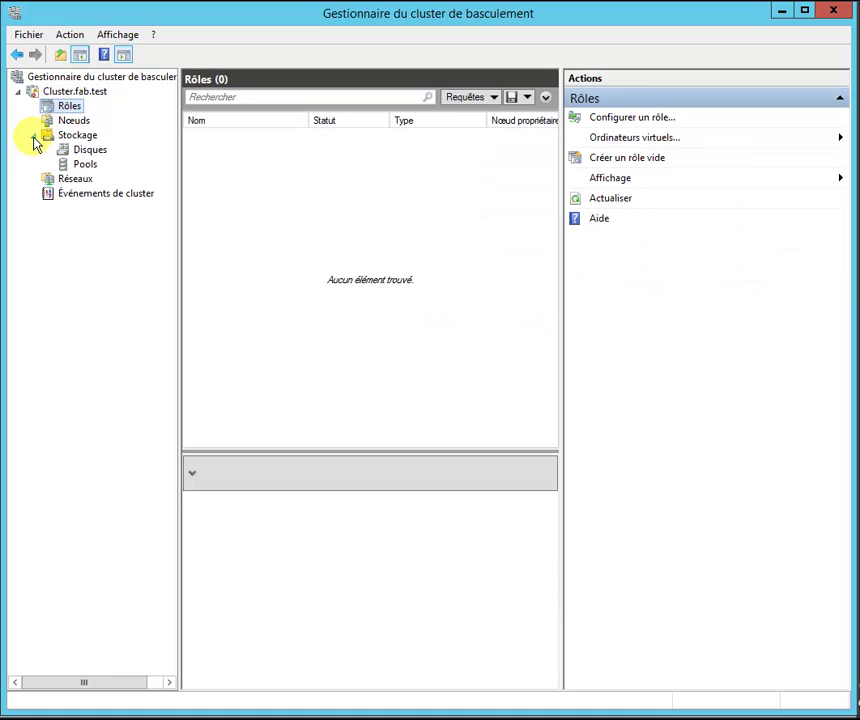
click(84, 151)
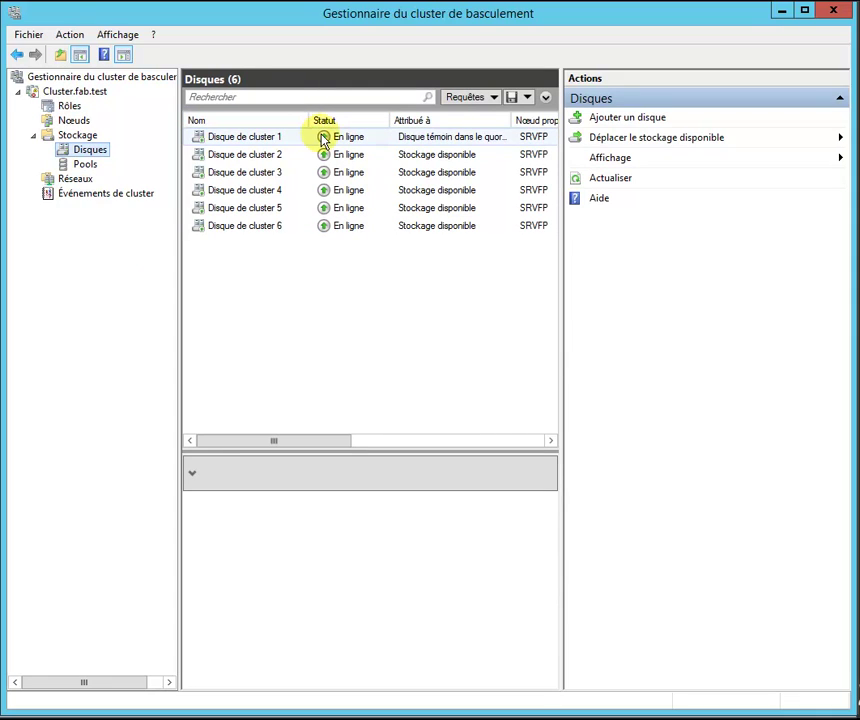
click(305, 139)
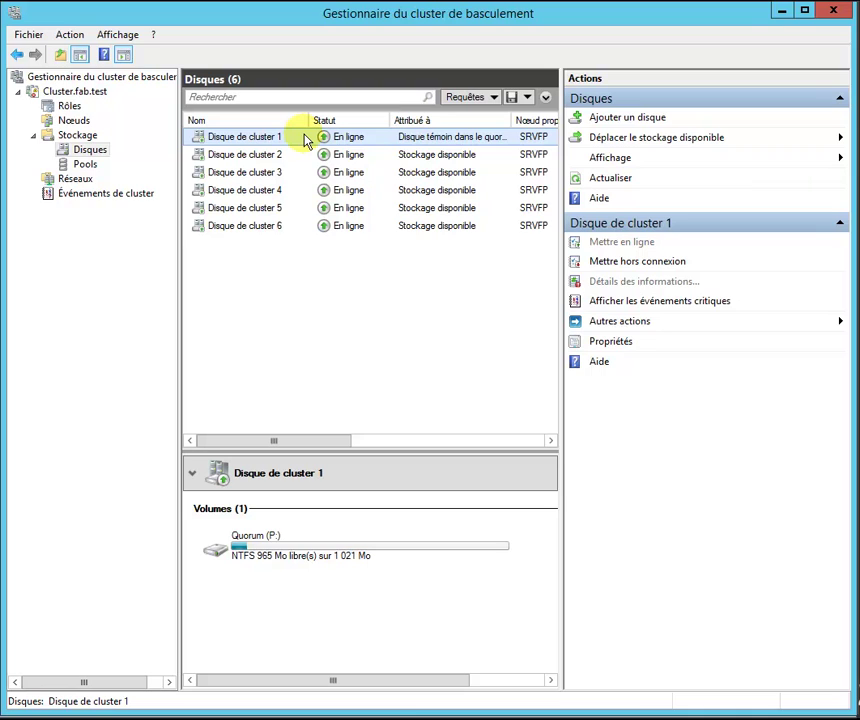
click(96, 92)
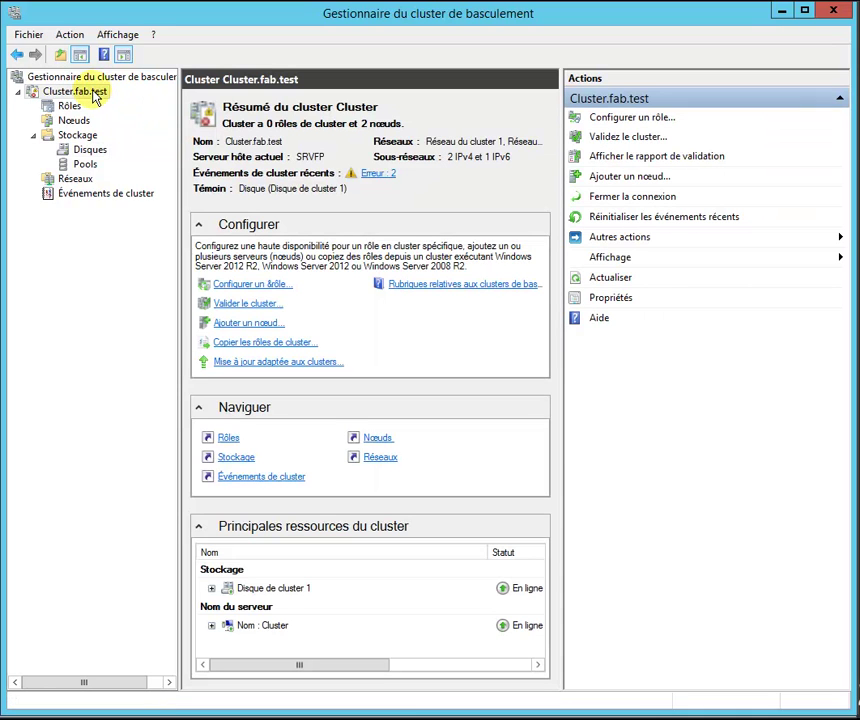
click(89, 150)
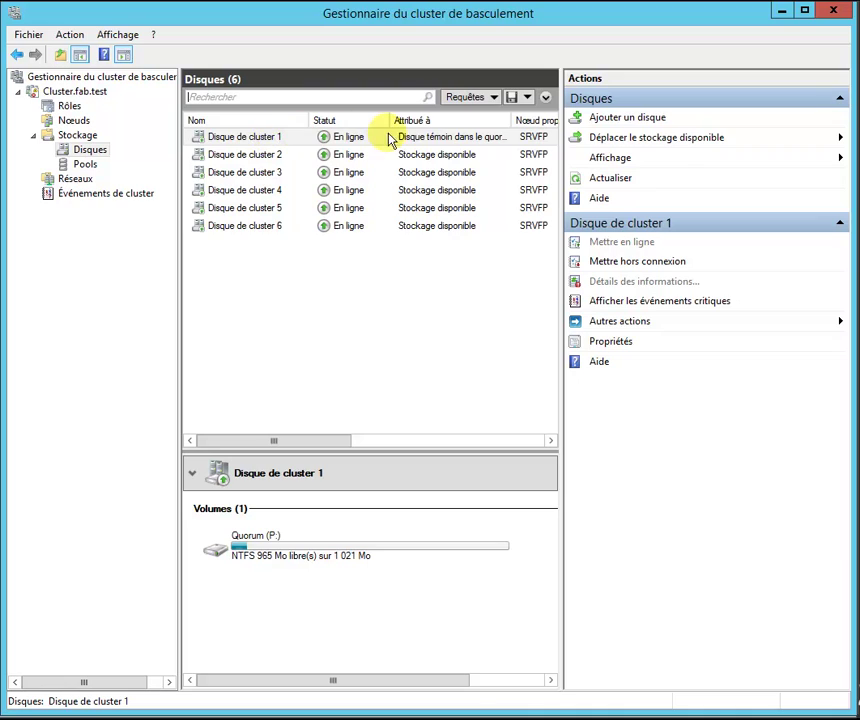
drag(512, 121, 516, 121)
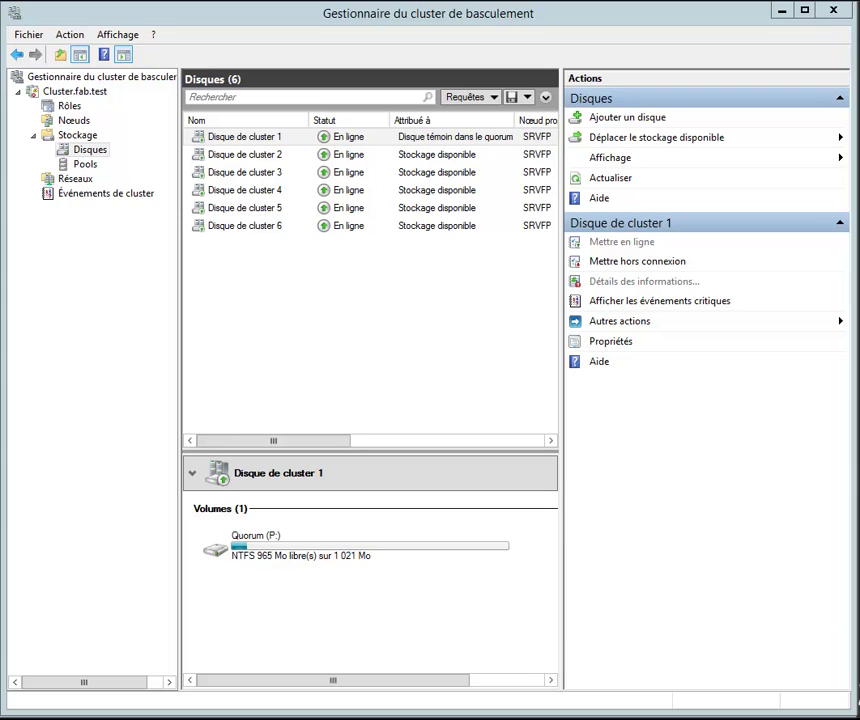
Step: Check the cluster networks against the clustering diagram, viewing the subnets of Réseau du cluster 3, 2 and 1
click(72, 179)
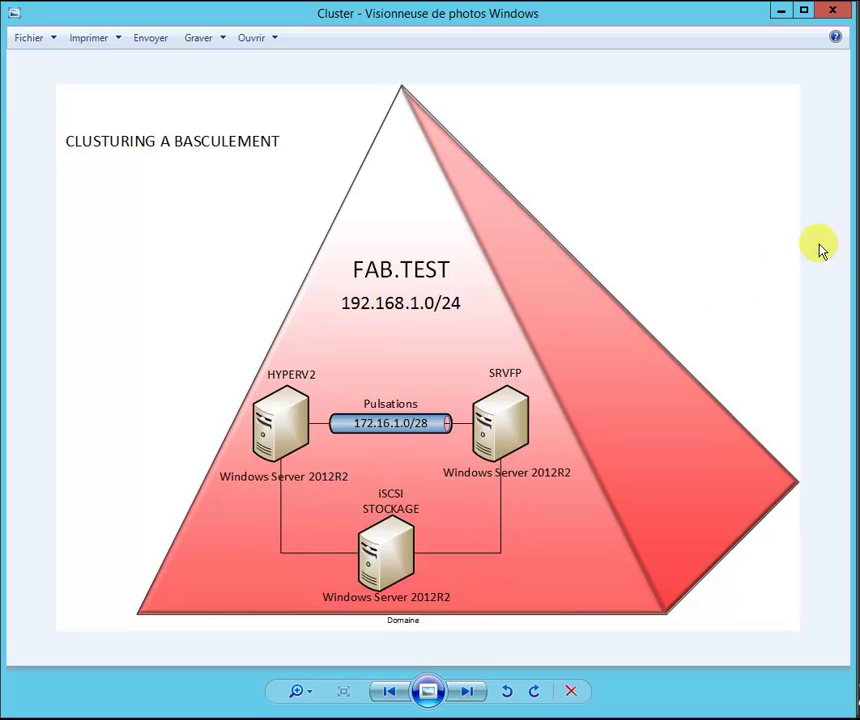
click(781, 12)
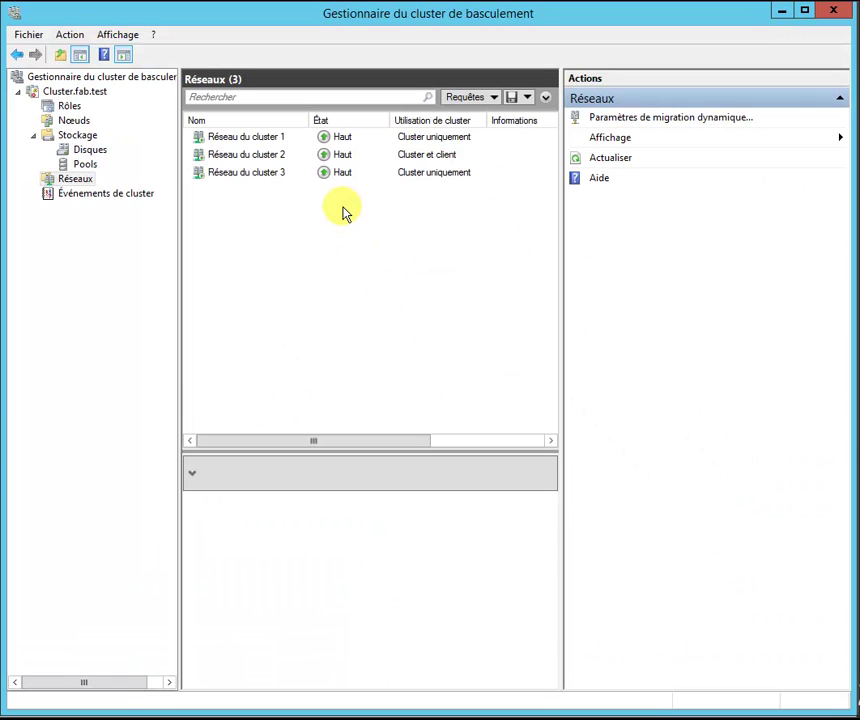
click(423, 178)
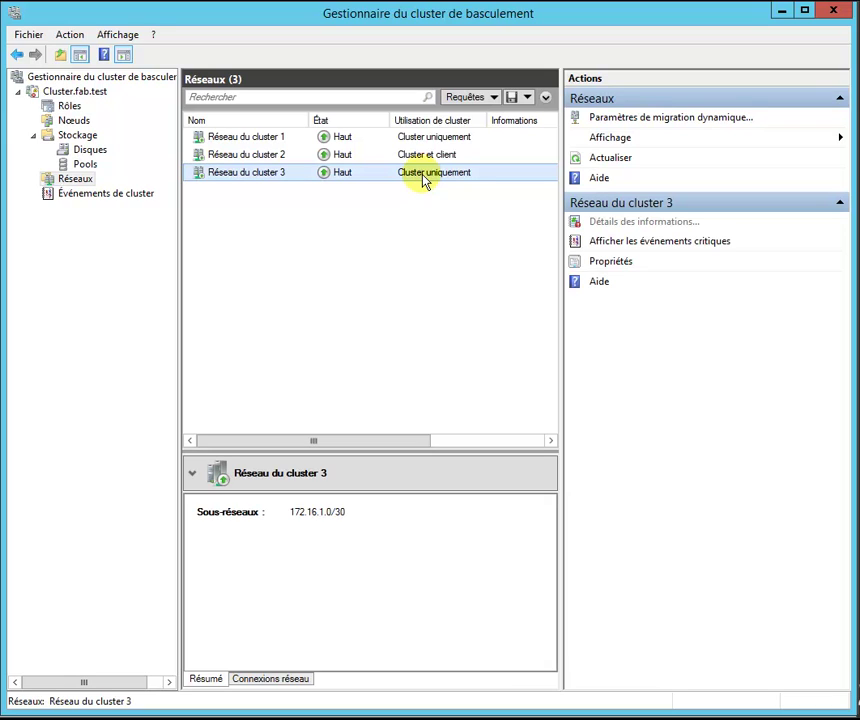
click(417, 160)
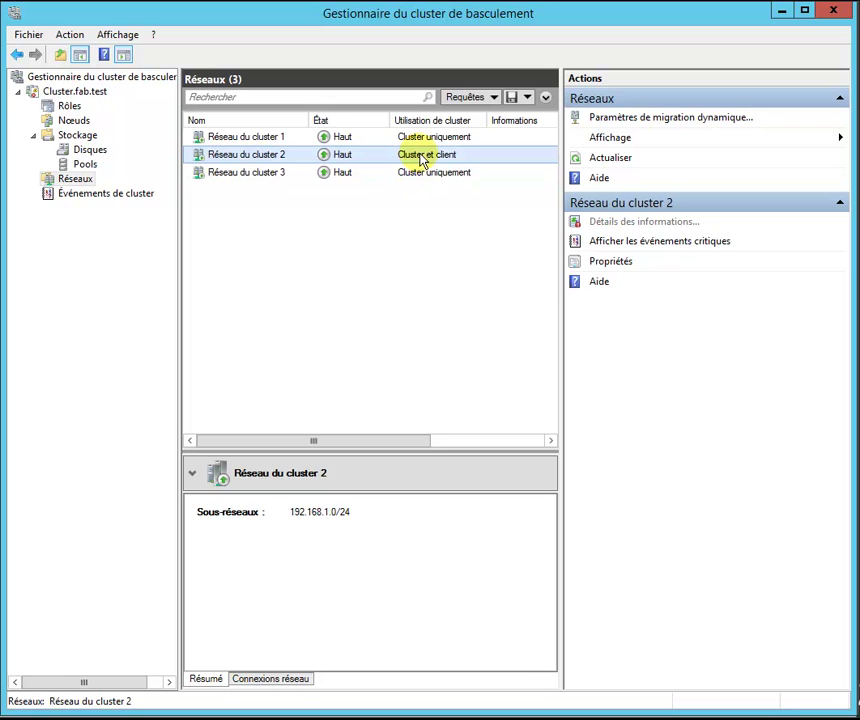
click(420, 140)
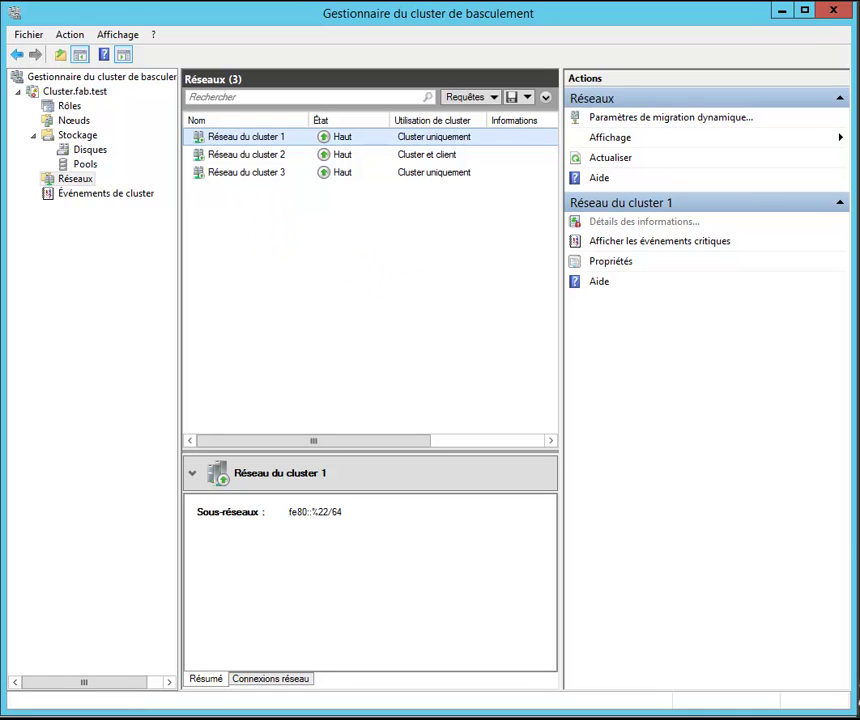
Step: Examine the volumes held on Disque de cluster 2 through Disque de cluster 6
click(88, 150)
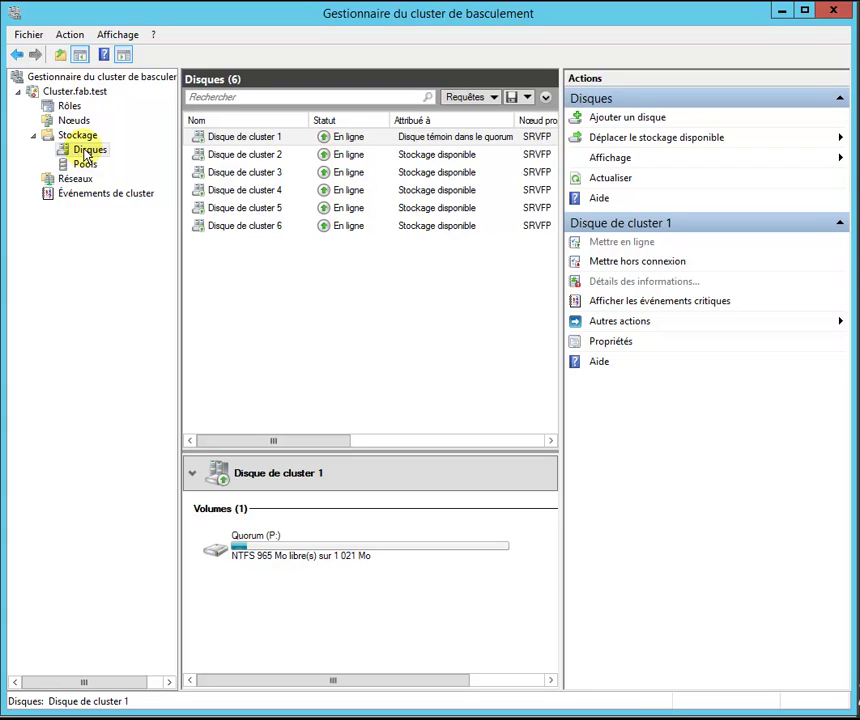
click(303, 160)
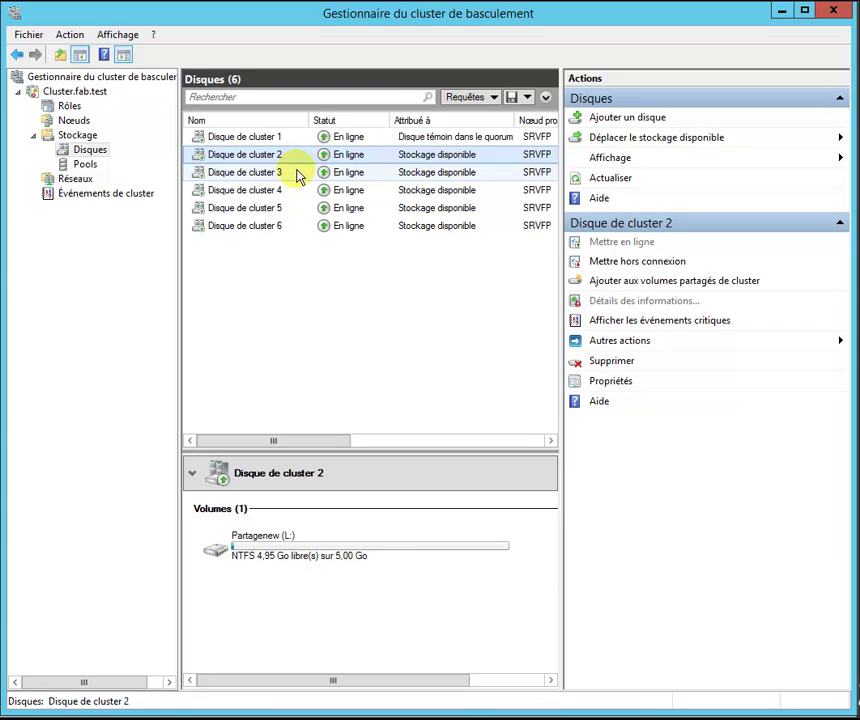
click(297, 174)
click(297, 191)
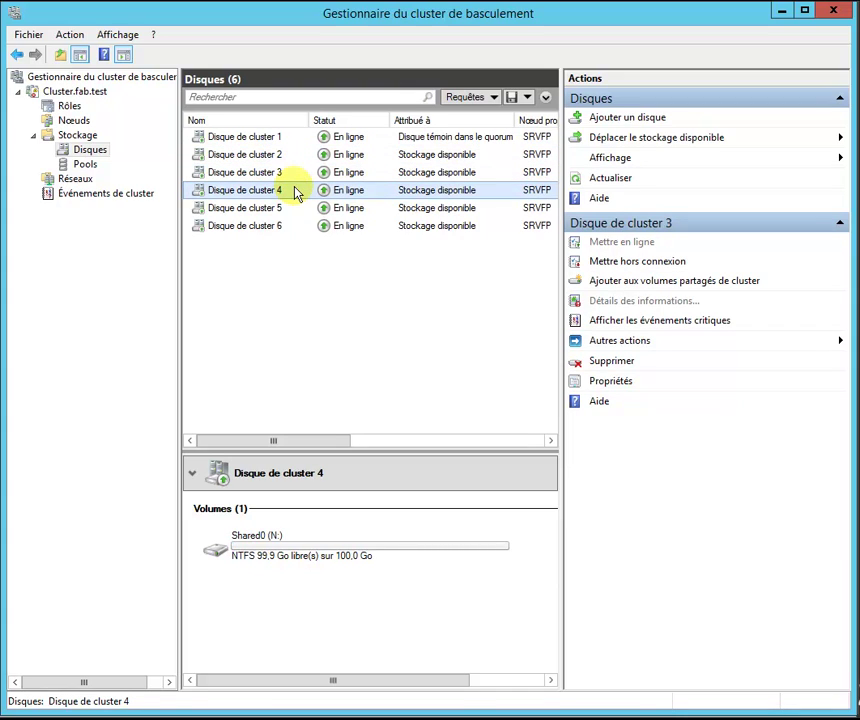
click(295, 206)
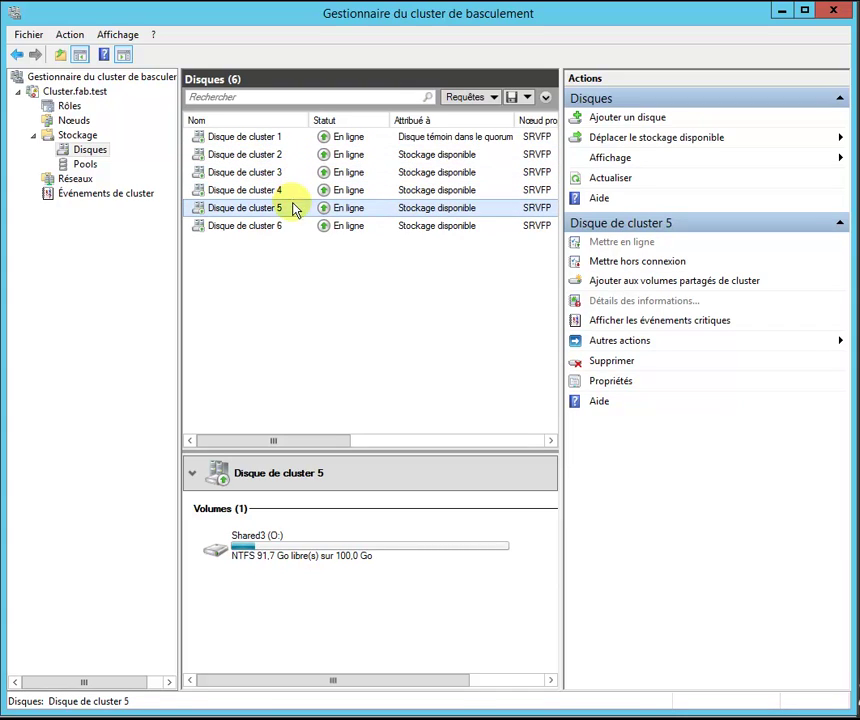
click(292, 226)
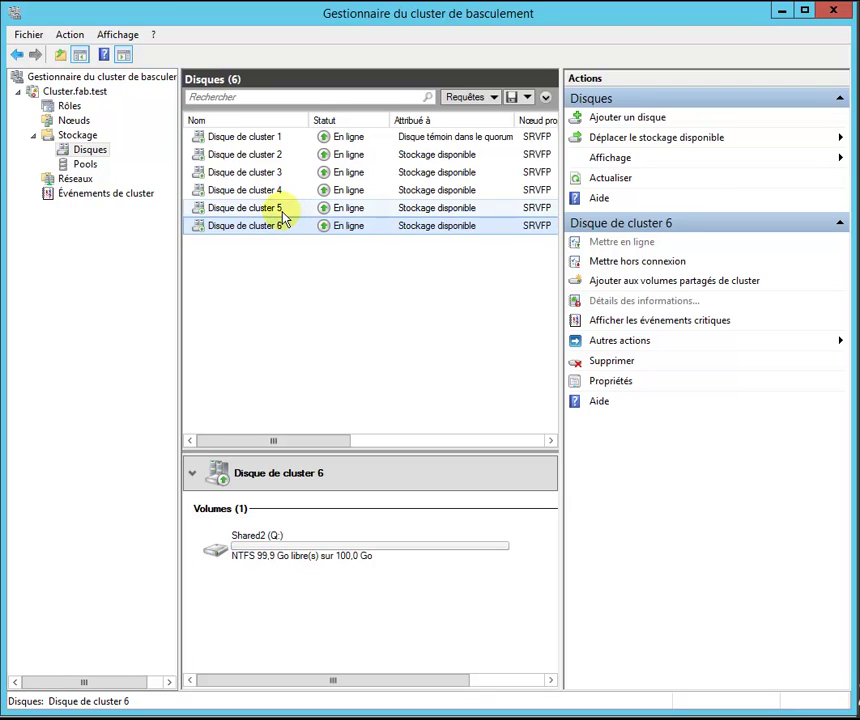
click(283, 208)
click(282, 190)
click(282, 173)
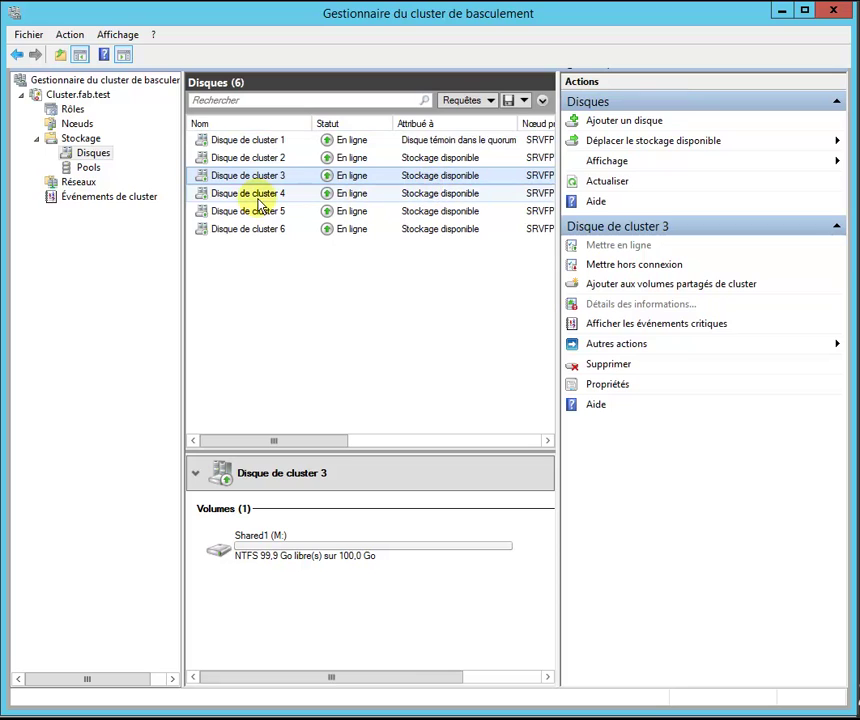
Step: Add Disque de cluster 2 through Disque de cluster 6 to the cluster shared volumes
click(310, 160)
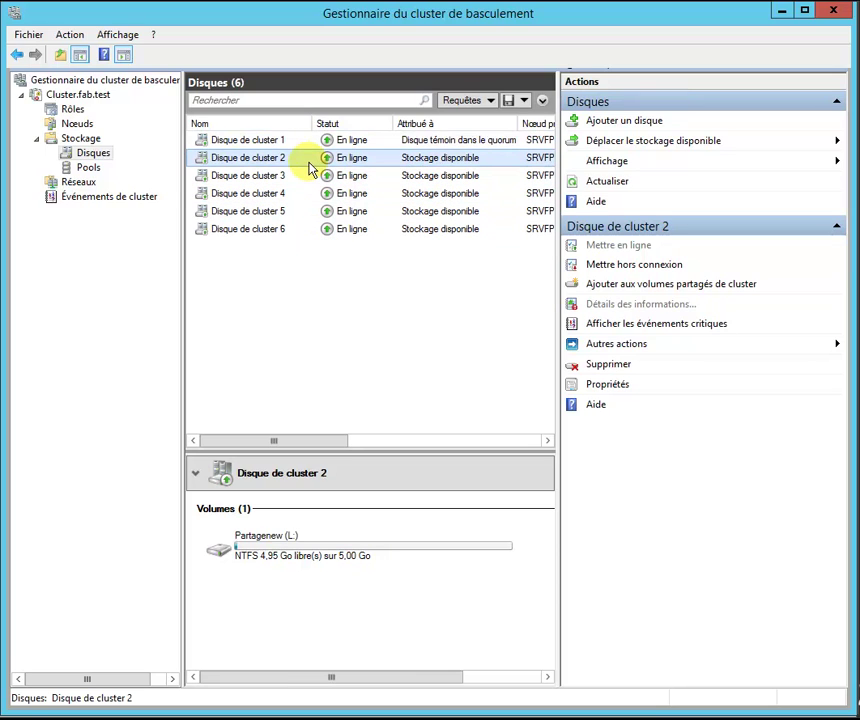
shift+click(303, 233)
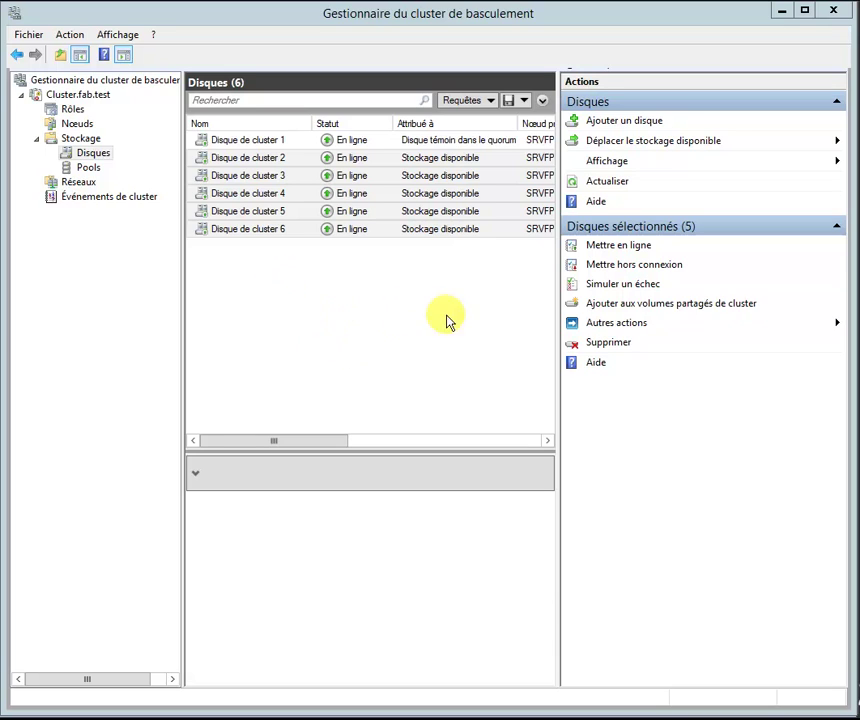
click(633, 304)
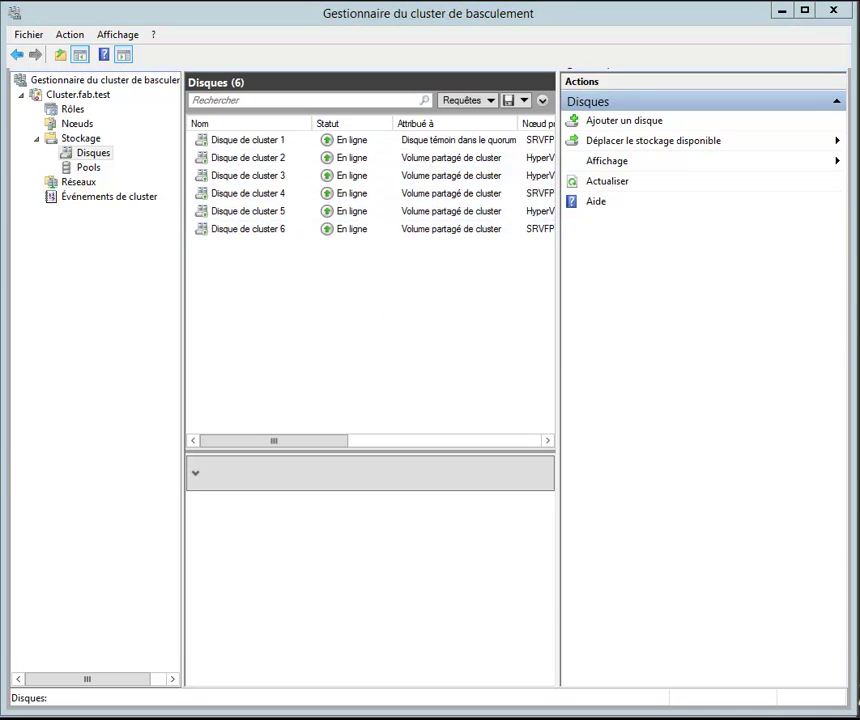
Step: Widen the disk list to show the owner nodes and check the volume paths of Disque de cluster 2 through 6
drag(559, 330, 632, 322)
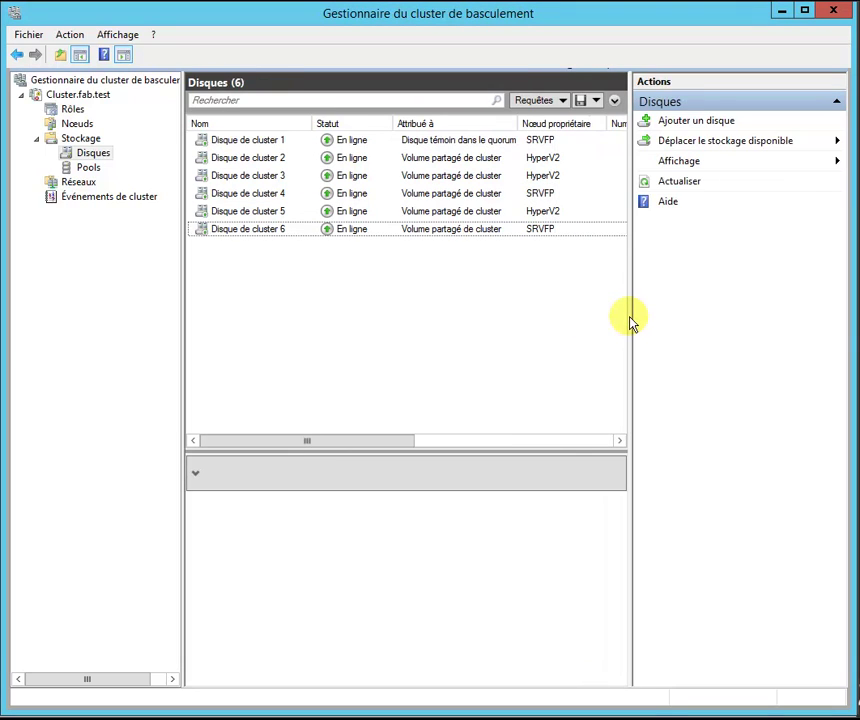
click(548, 160)
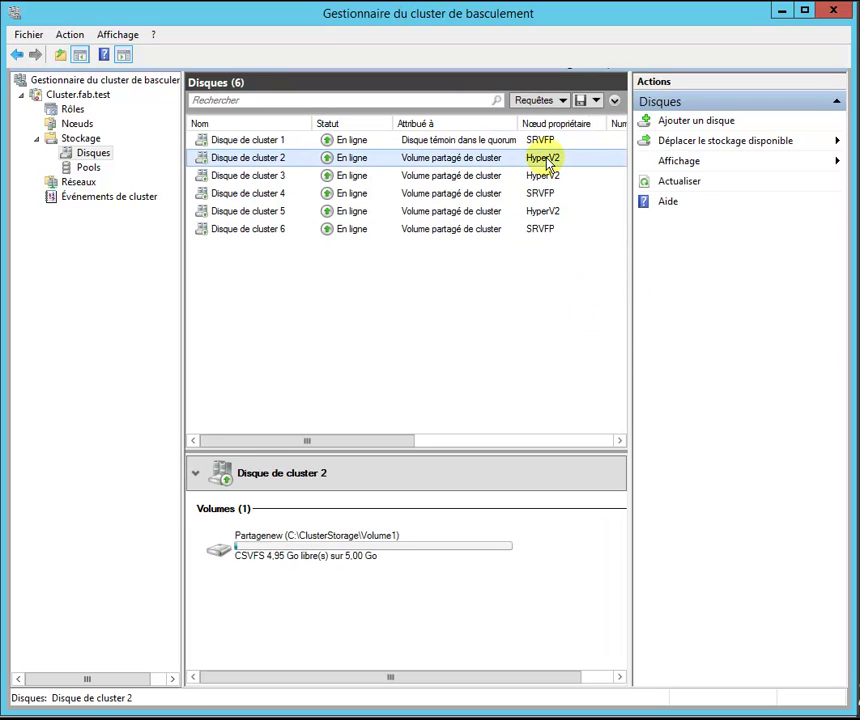
click(553, 176)
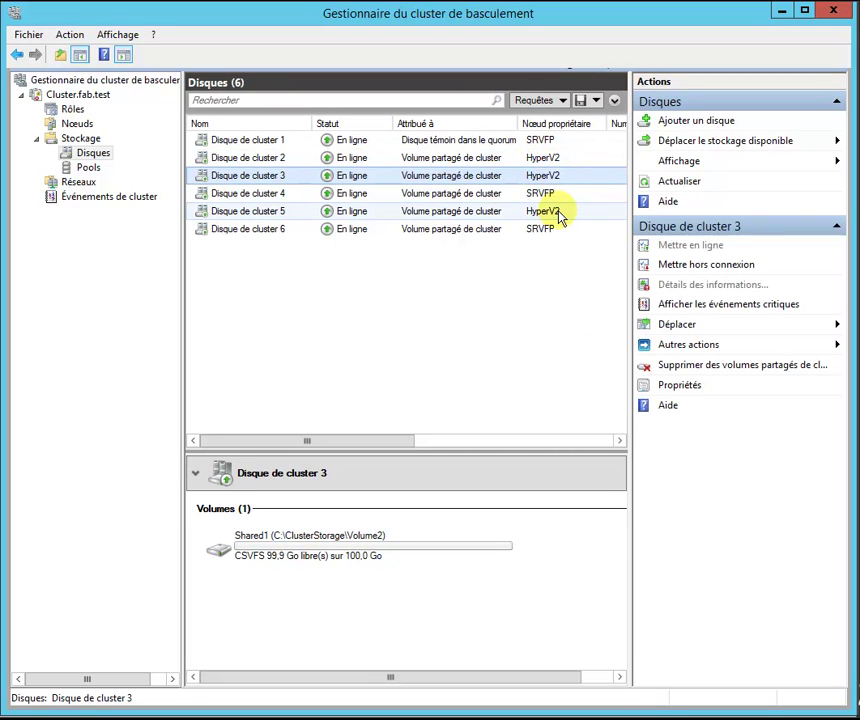
click(560, 212)
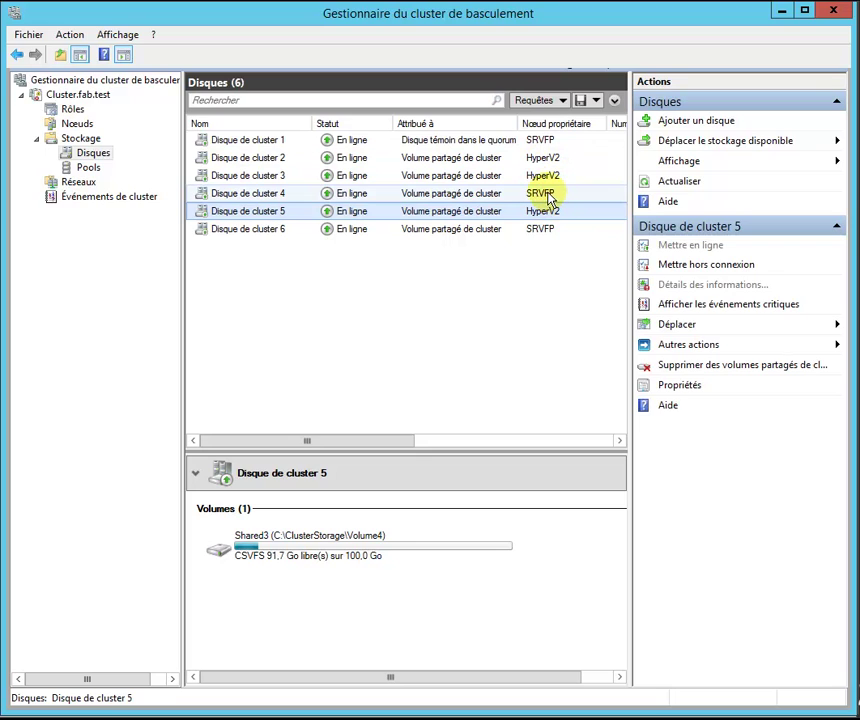
click(550, 195)
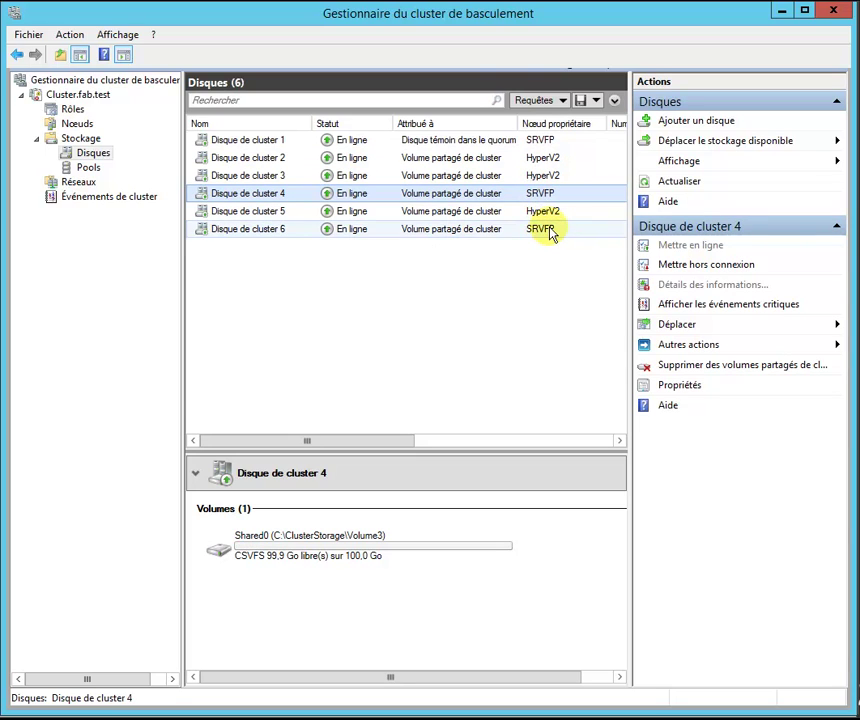
click(551, 230)
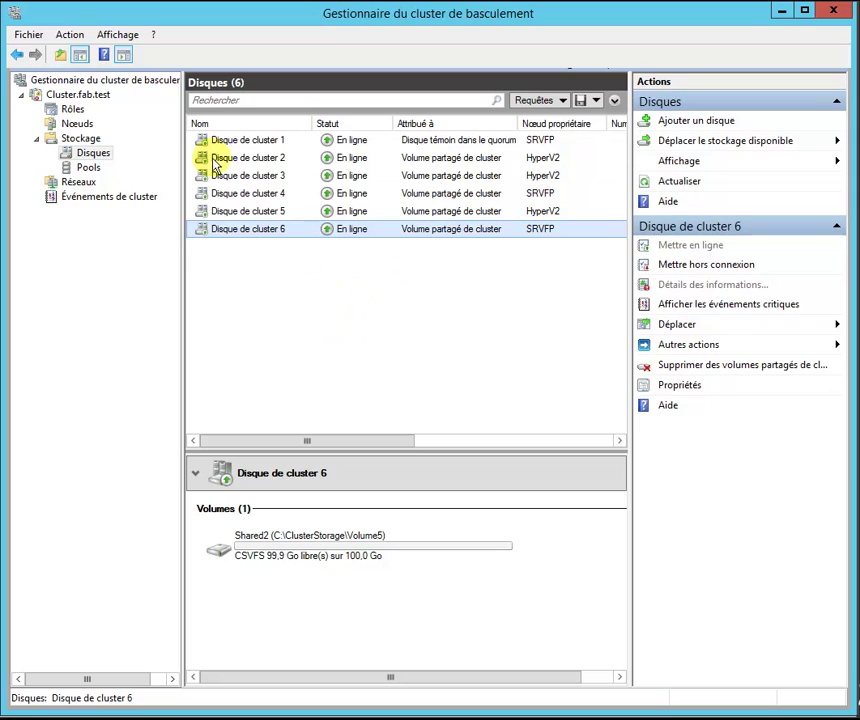
Step: Start configuring a high-availability role on Cluster.fab.test, choosing Serveur de fichiers and proceeding to the file server type
click(38, 139)
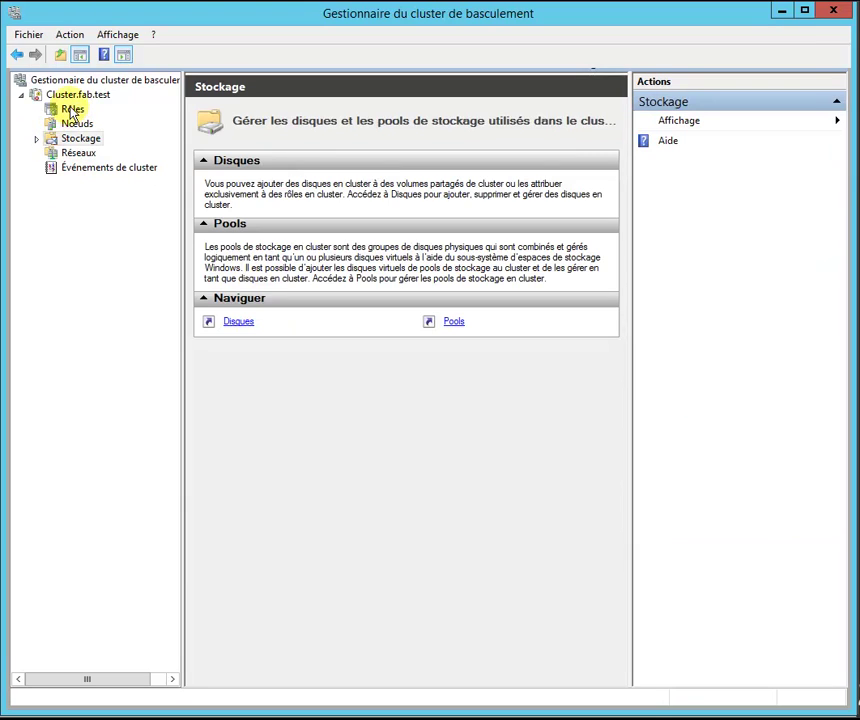
click(72, 111)
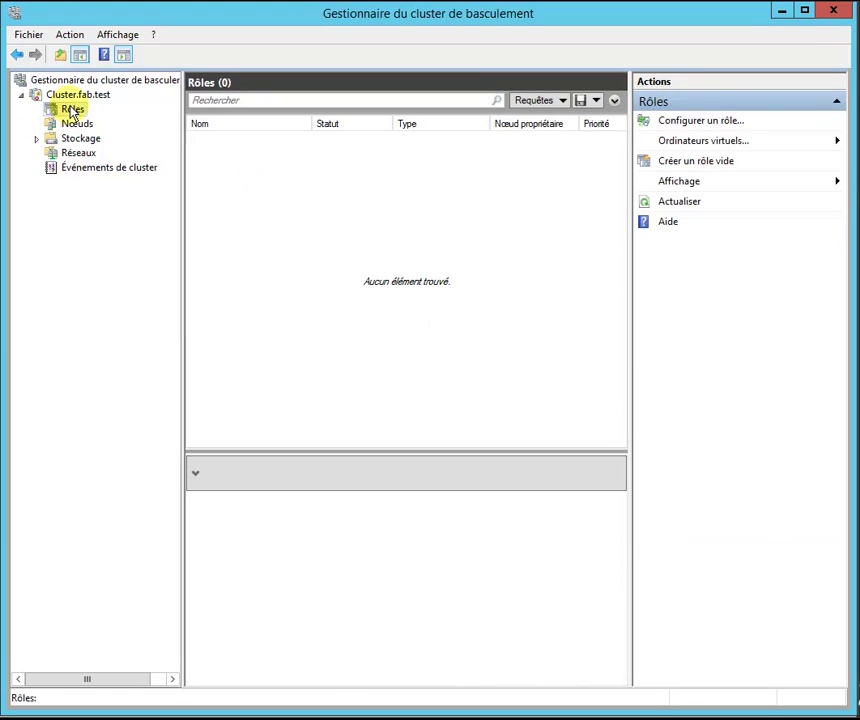
click(703, 121)
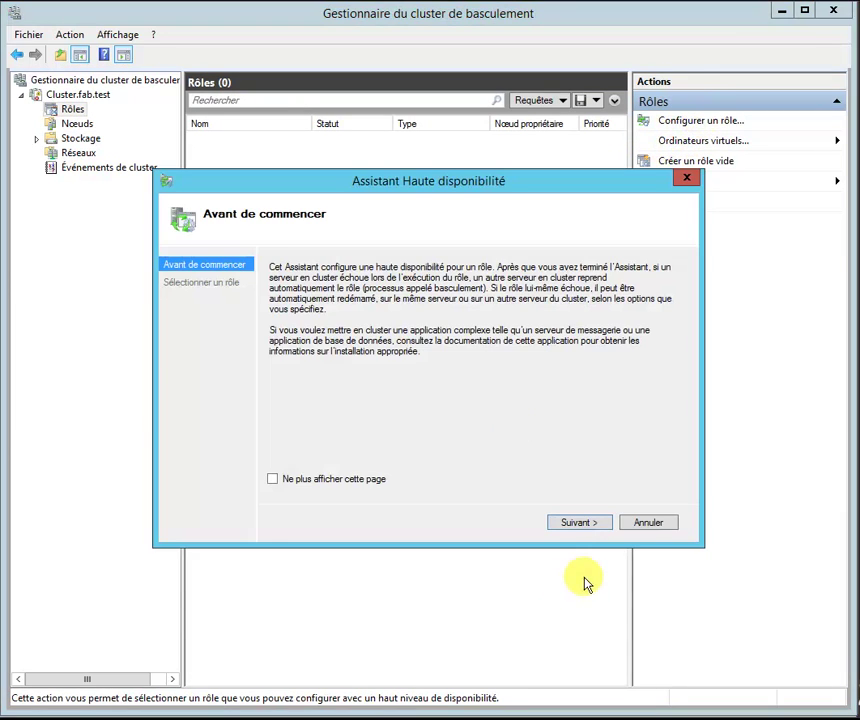
click(595, 524)
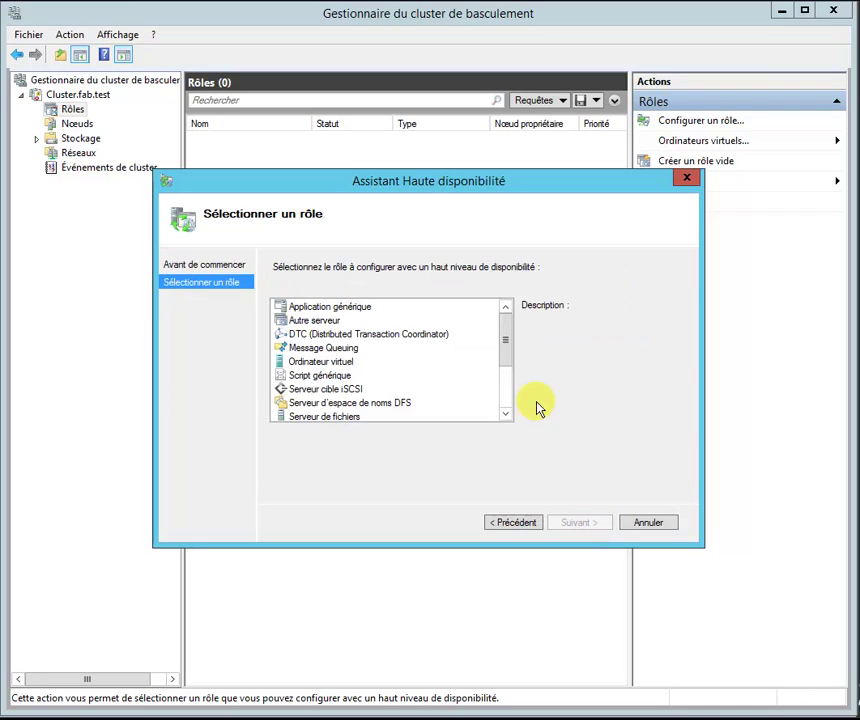
drag(509, 330, 509, 349)
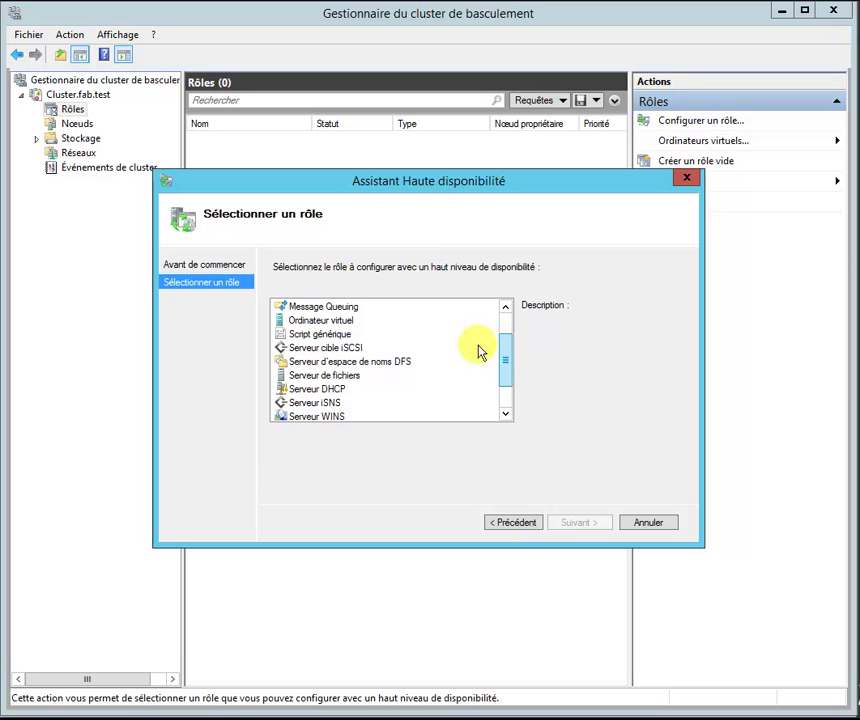
click(341, 377)
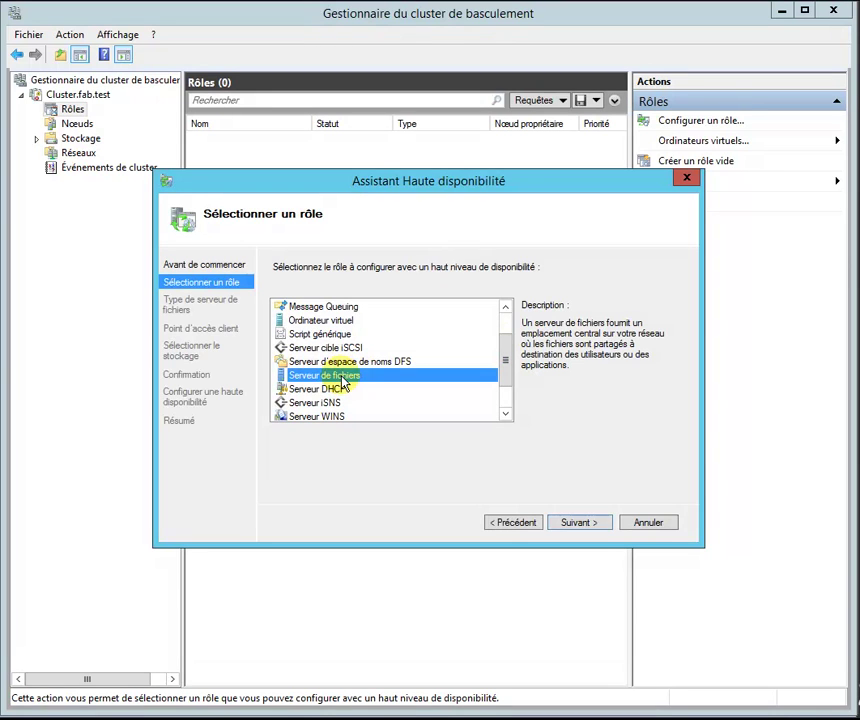
click(580, 526)
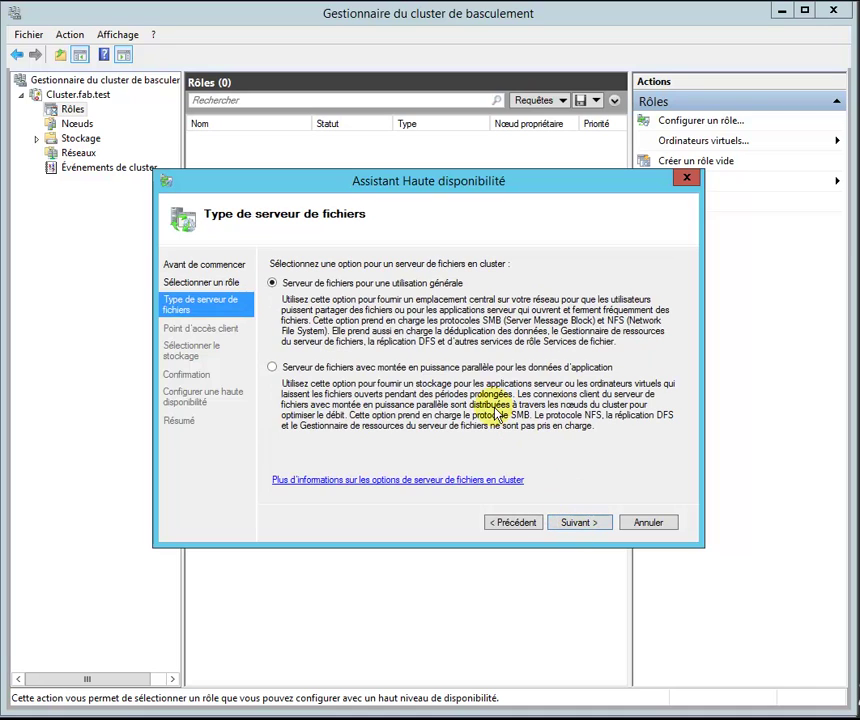
Step: Configure the role as Serveur de fichiers avec montée en puissance parallèle with client access name Share, finish the setup, and check the role's status
click(366, 368)
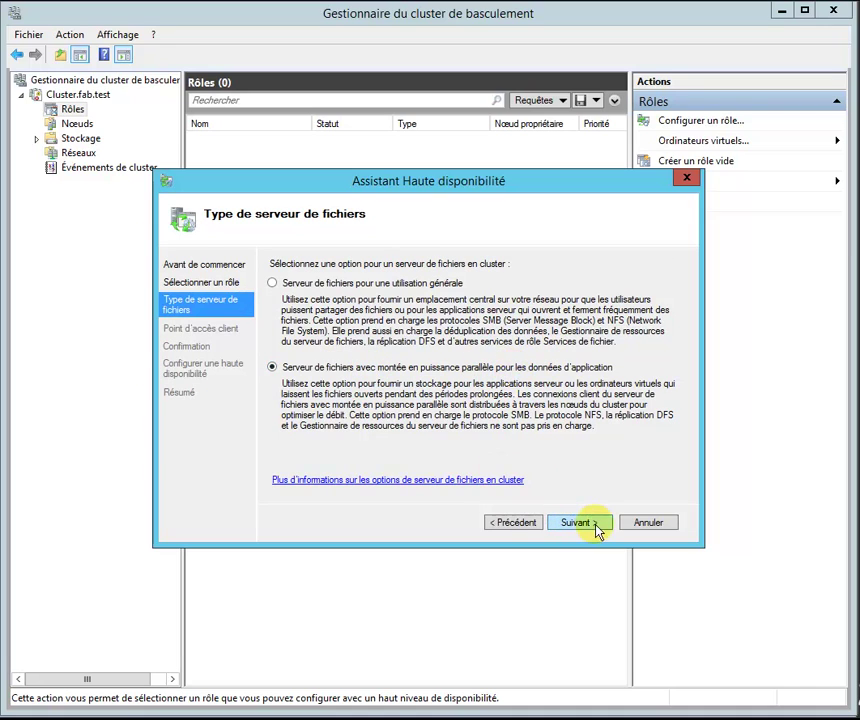
click(594, 524)
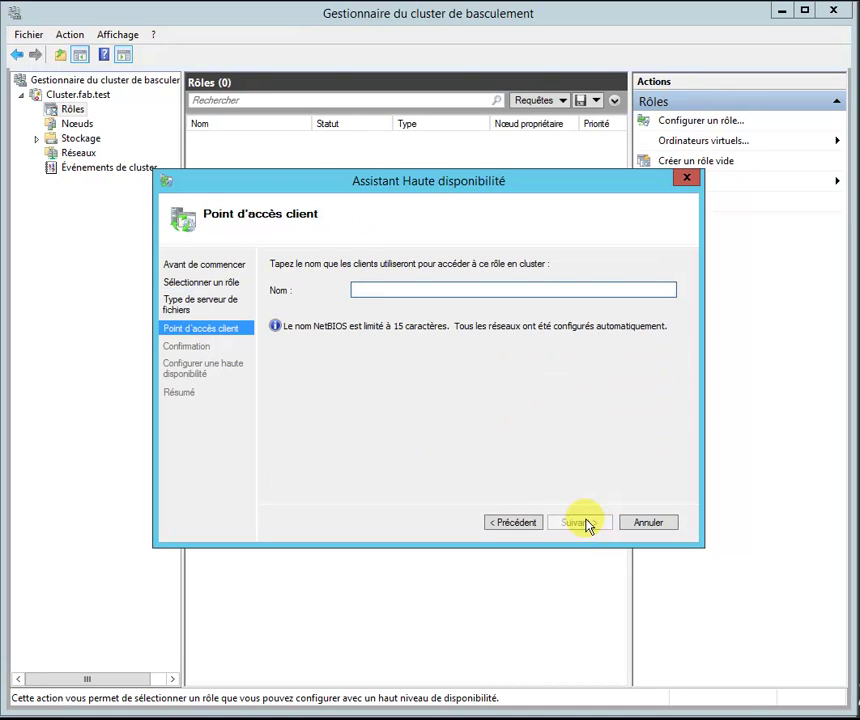
drag(322, 192, 320, 207)
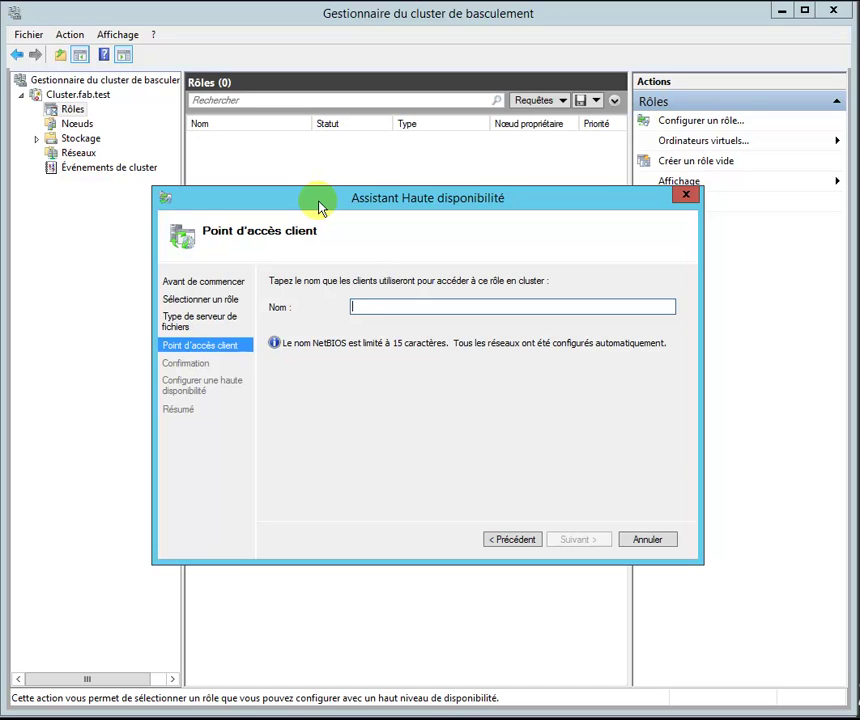
text(Shared)
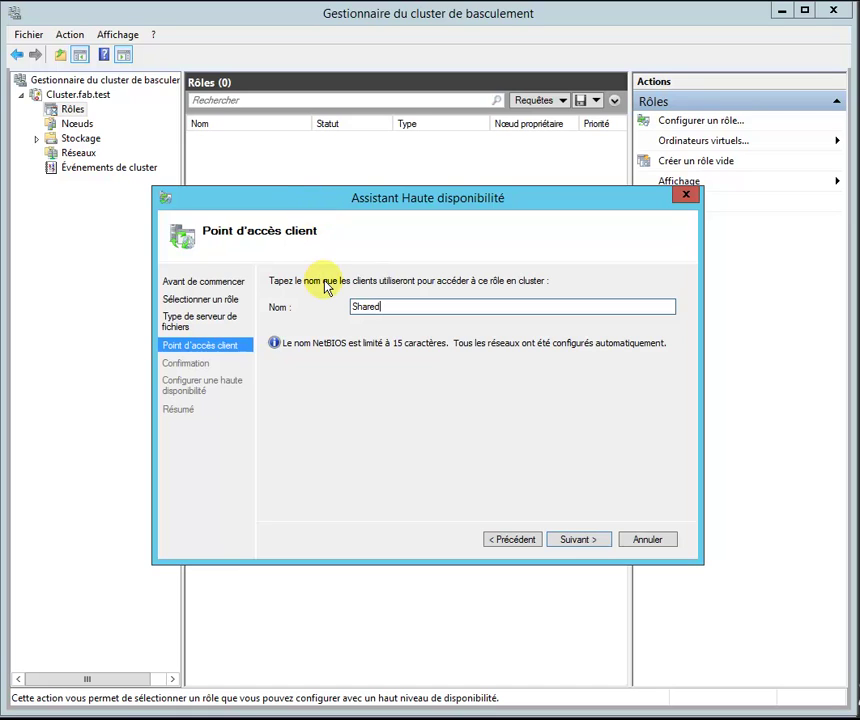
key(BackSpace)
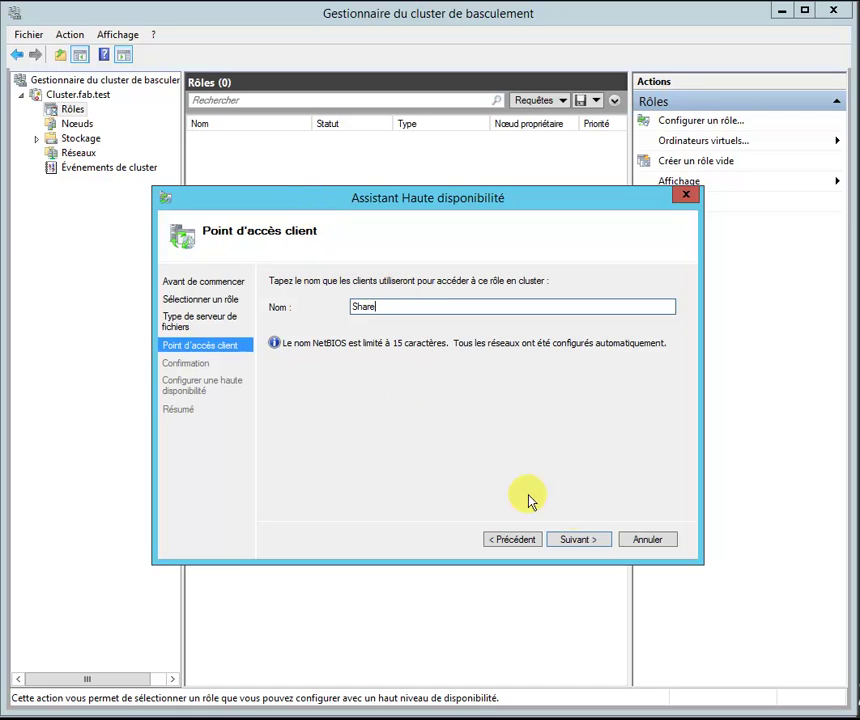
click(578, 539)
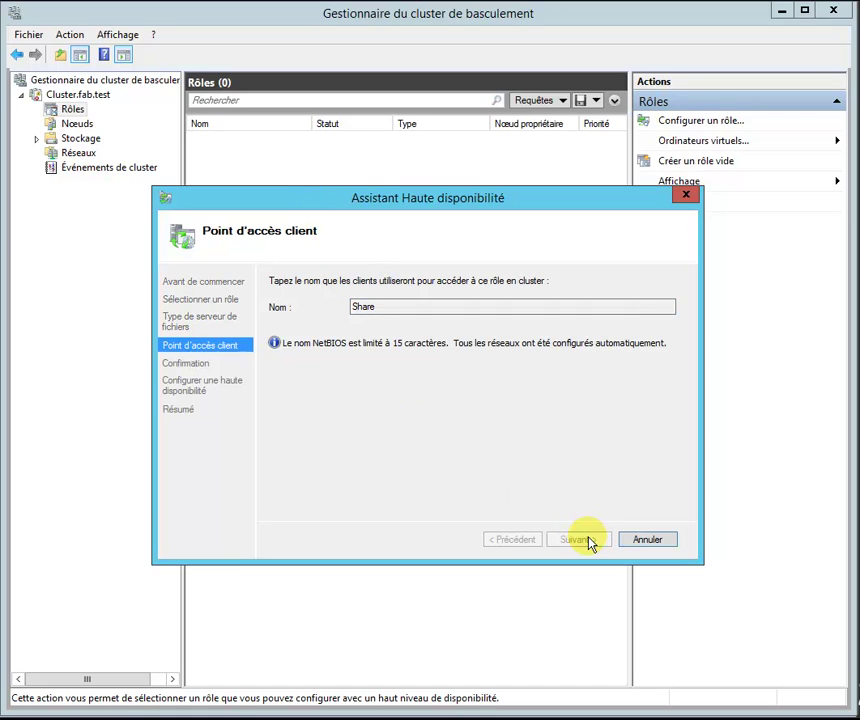
click(578, 539)
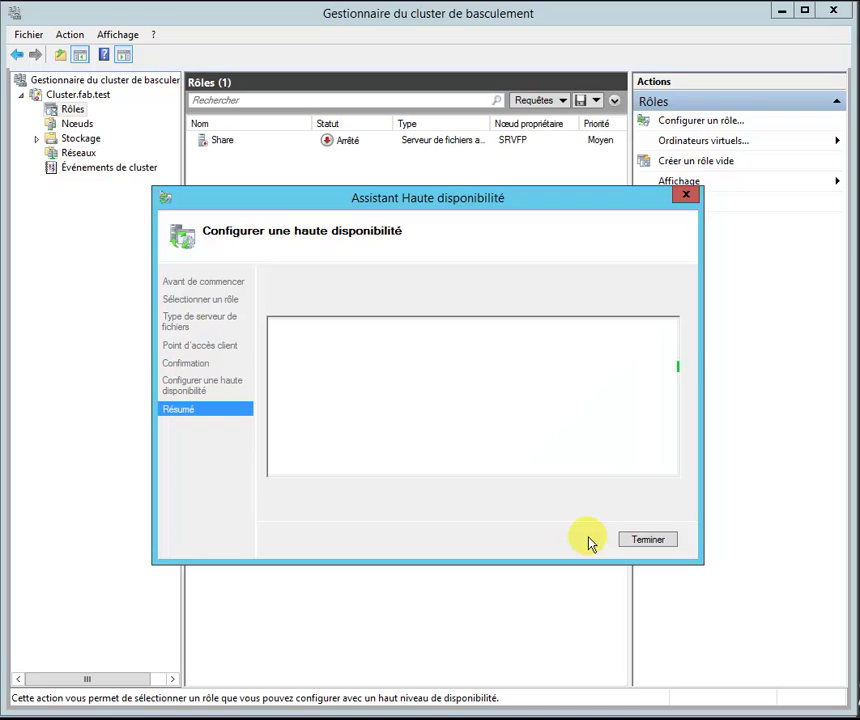
click(648, 540)
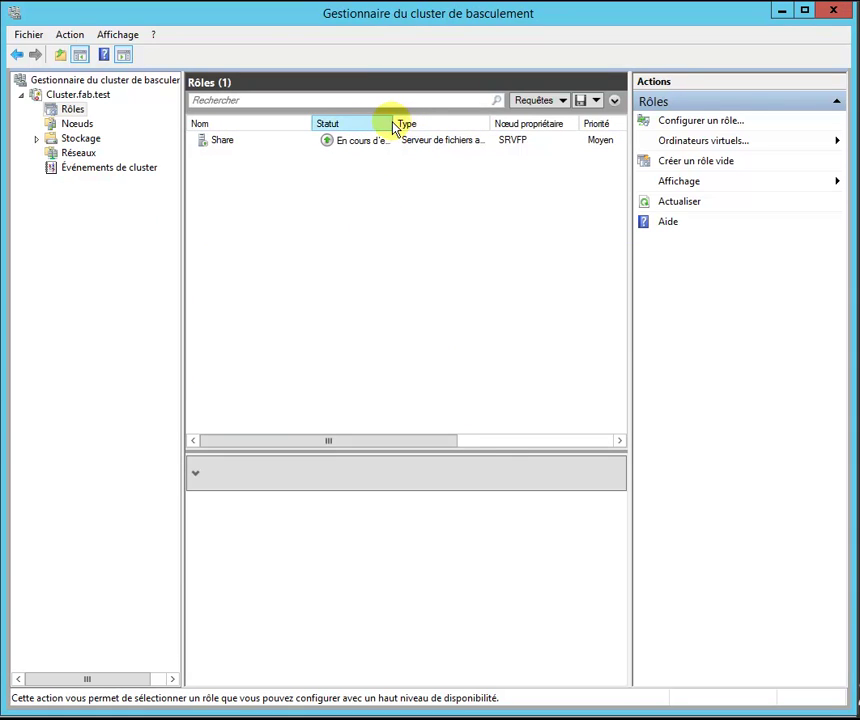
drag(396, 126, 438, 129)
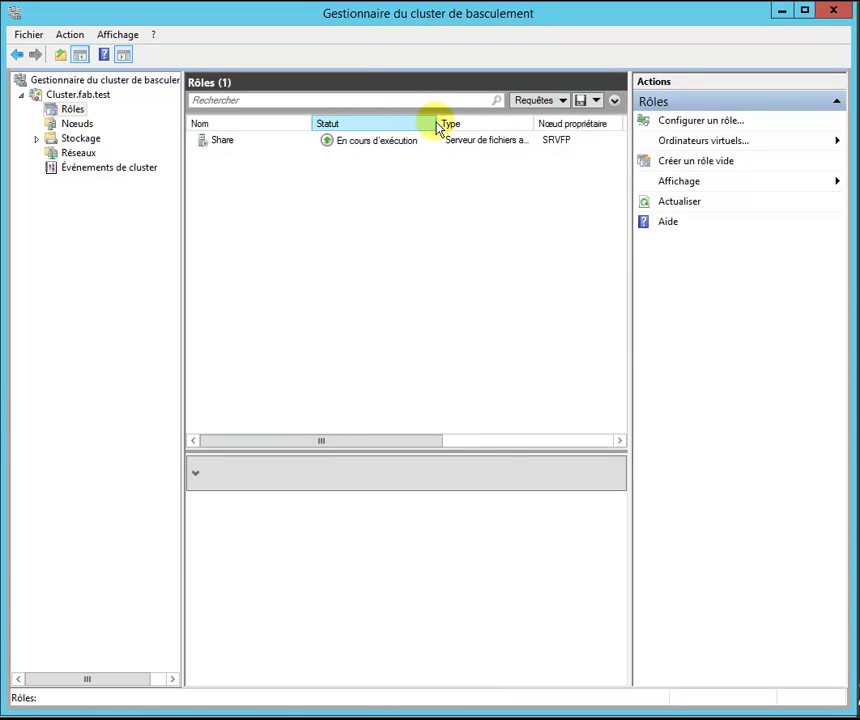
click(390, 146)
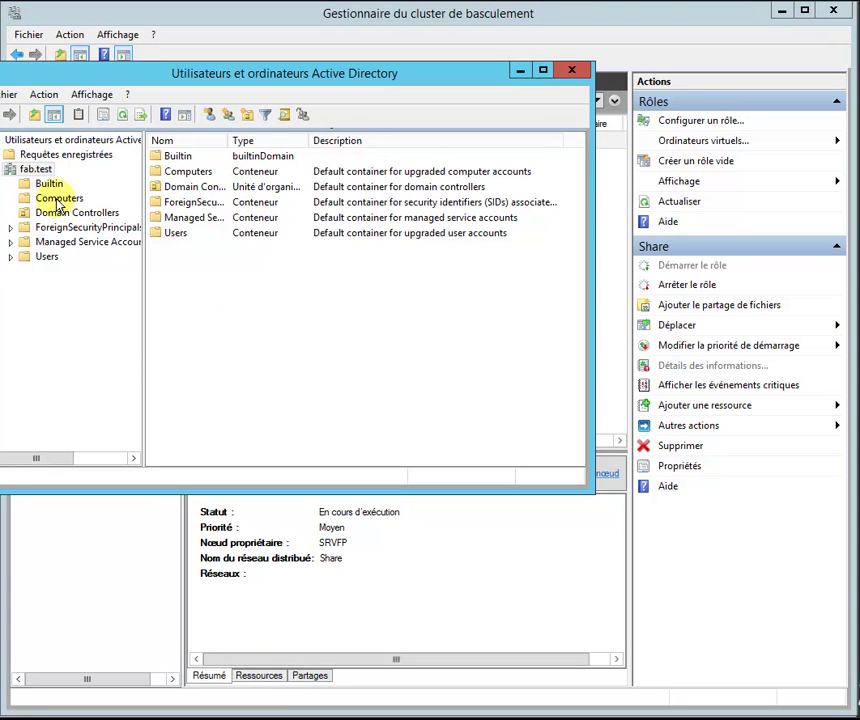
Step: In Utilisateurs et ordinateurs Active Directory, examine the CLUSTER and Share accounts in the Computers container of fab.test
drag(177, 79, 277, 77)
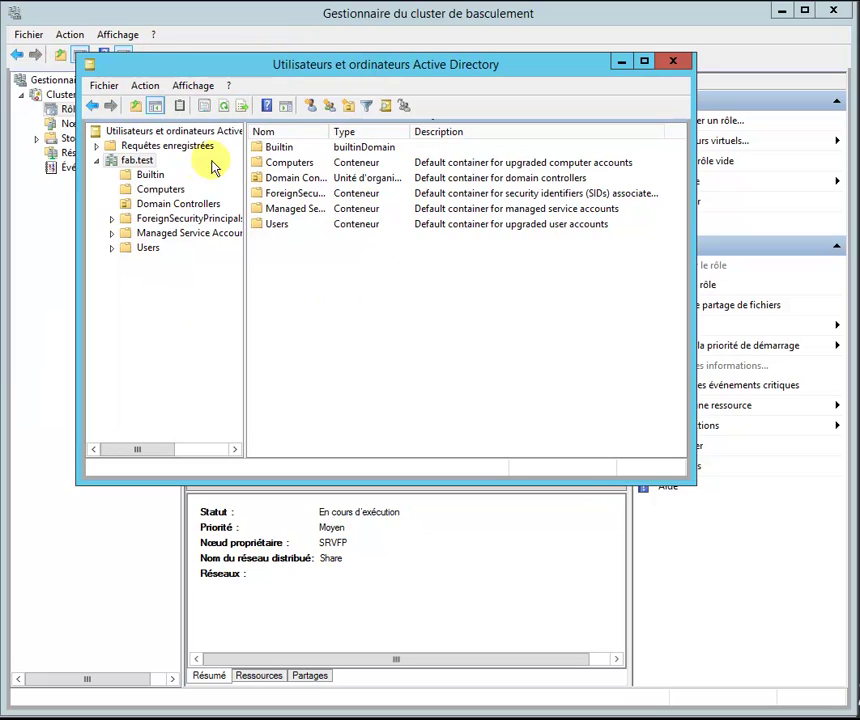
click(170, 190)
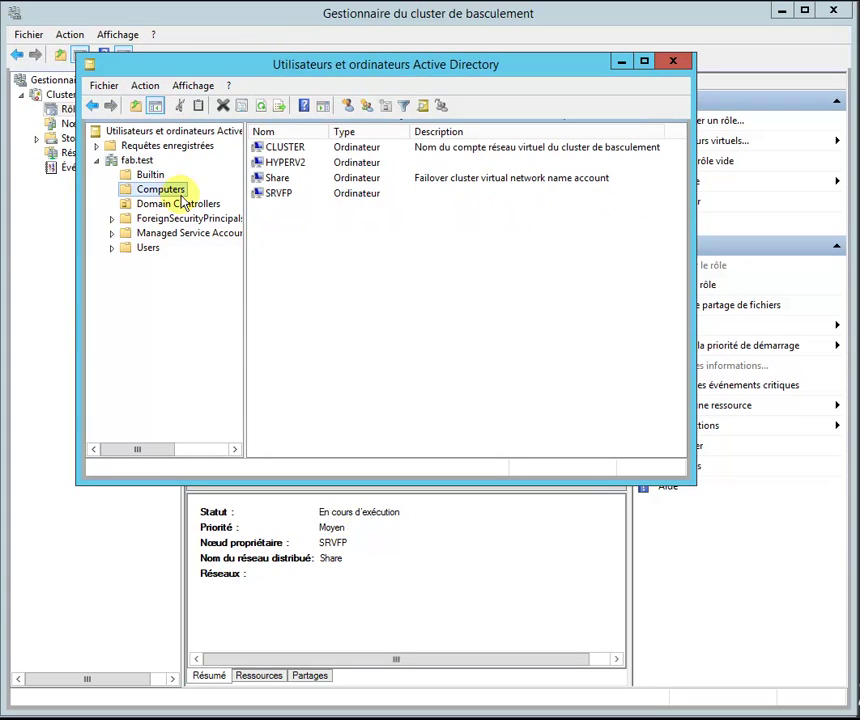
click(292, 150)
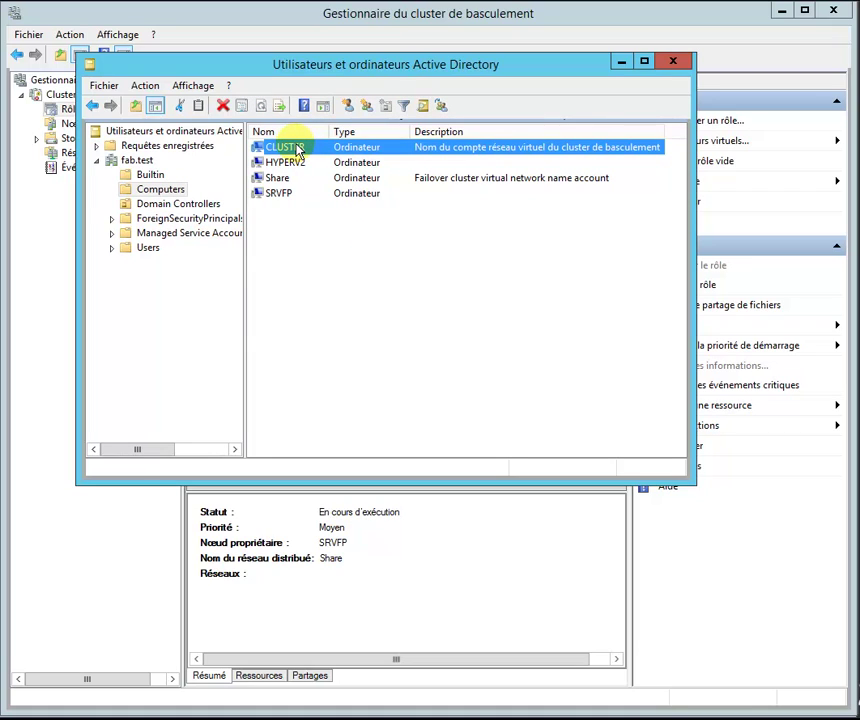
click(304, 184)
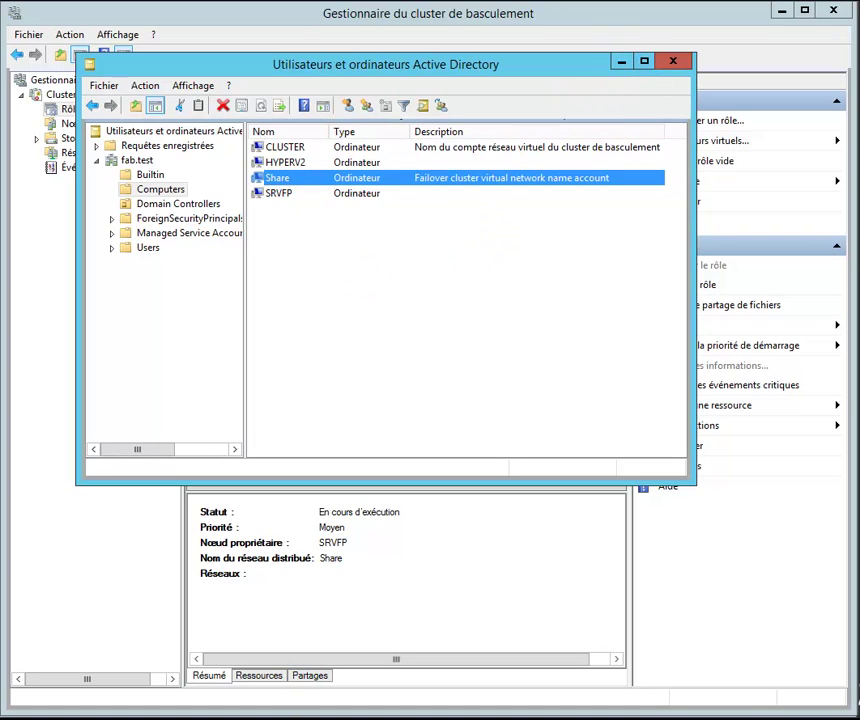
Step: In Gestionnaire DNS, compare the addresses of the Cluster and Share host records in fab.test, then return to the failover cluster manager
click(292, 718)
drag(372, 42, 374, 57)
click(287, 272)
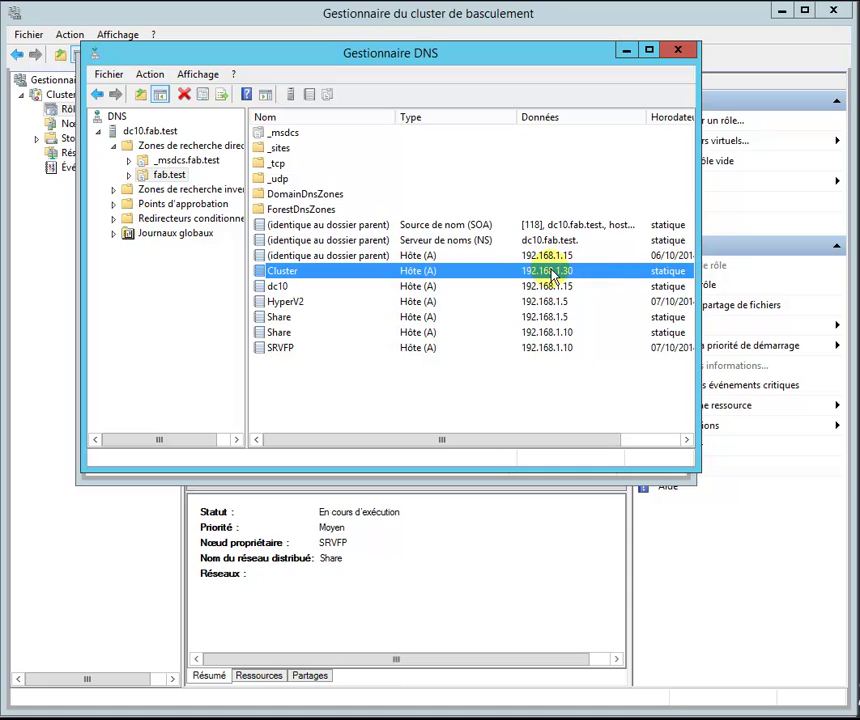
click(280, 319)
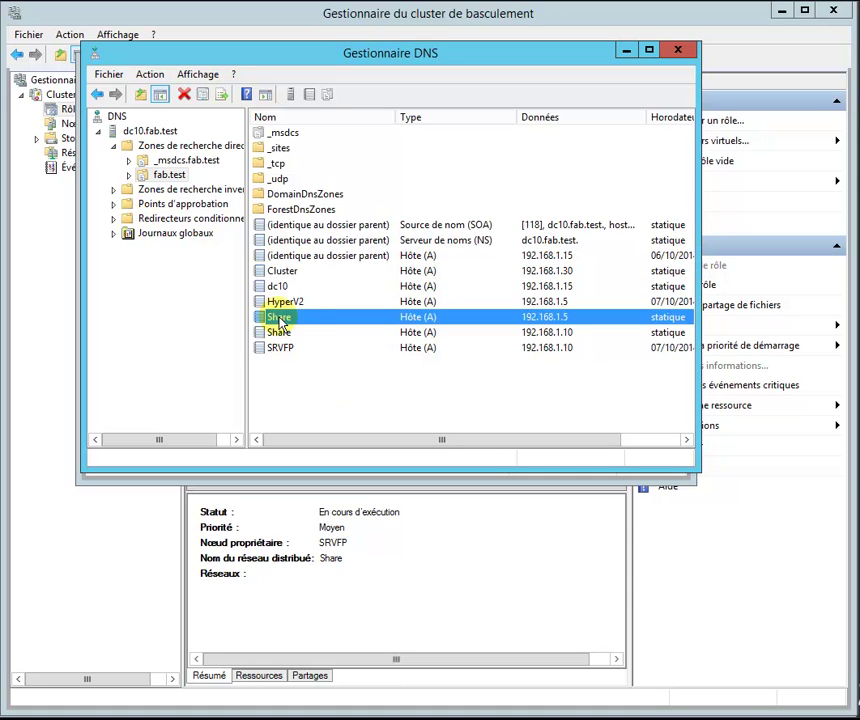
click(283, 333)
click(289, 318)
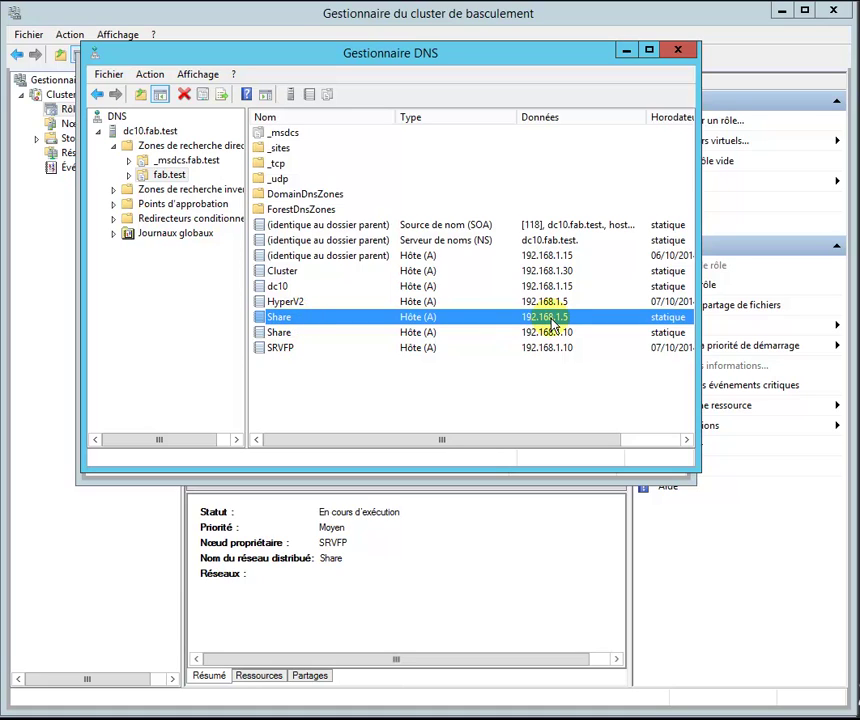
key(Down)
key(Up)
key(Down)
key(Up)
click(556, 332)
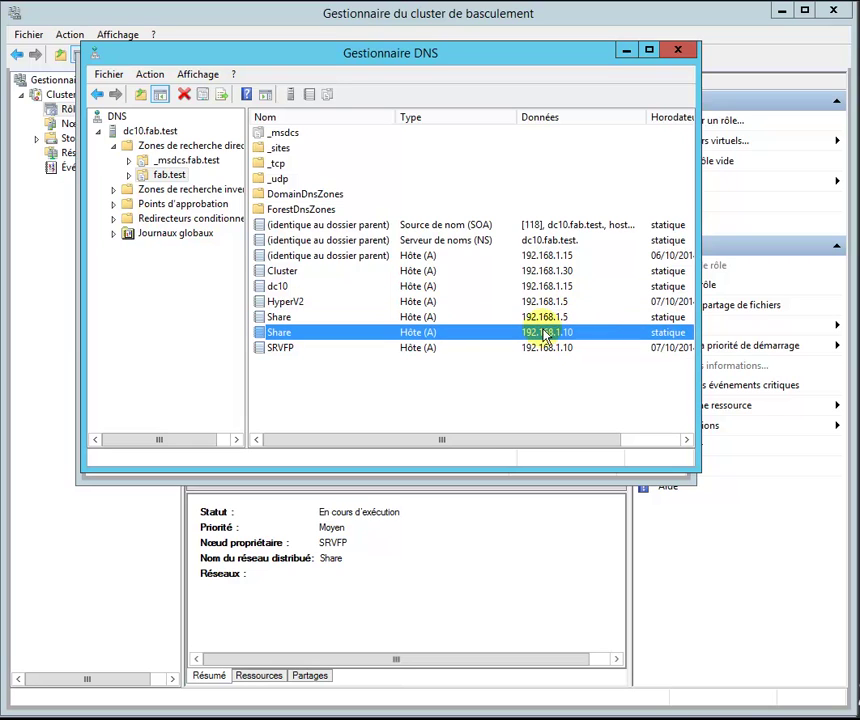
click(629, 53)
click(622, 60)
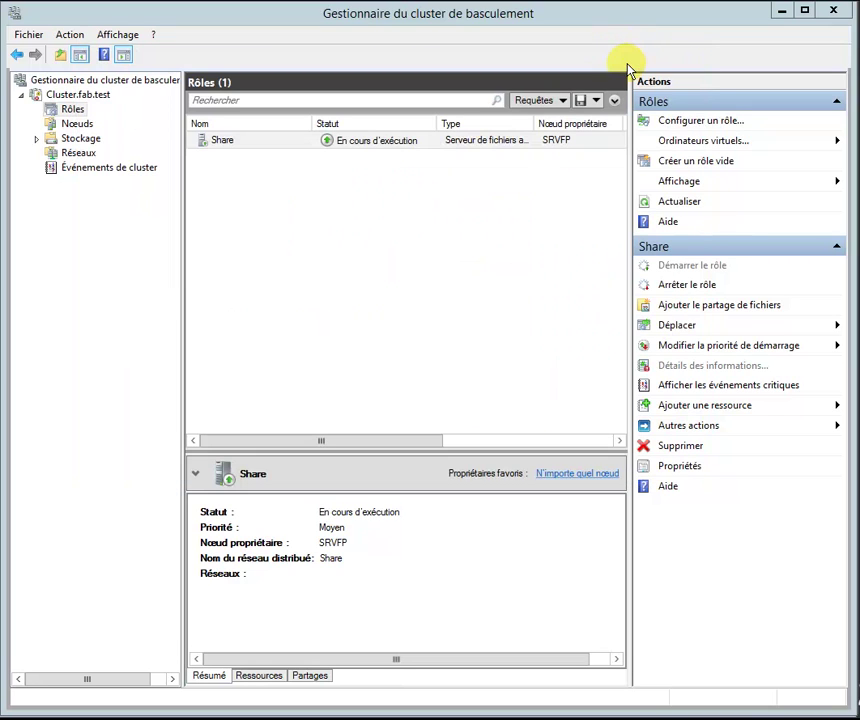
Step: Configure an Ordinateur virtuel high-availability role for the WINCLUS1 virtual machine and review its result summary
click(679, 122)
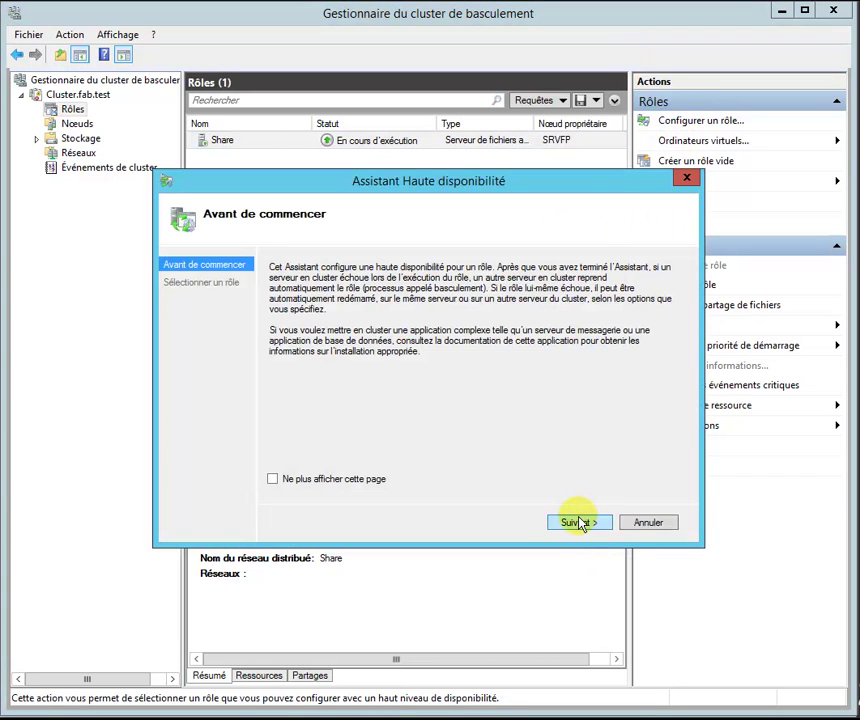
click(580, 521)
click(330, 364)
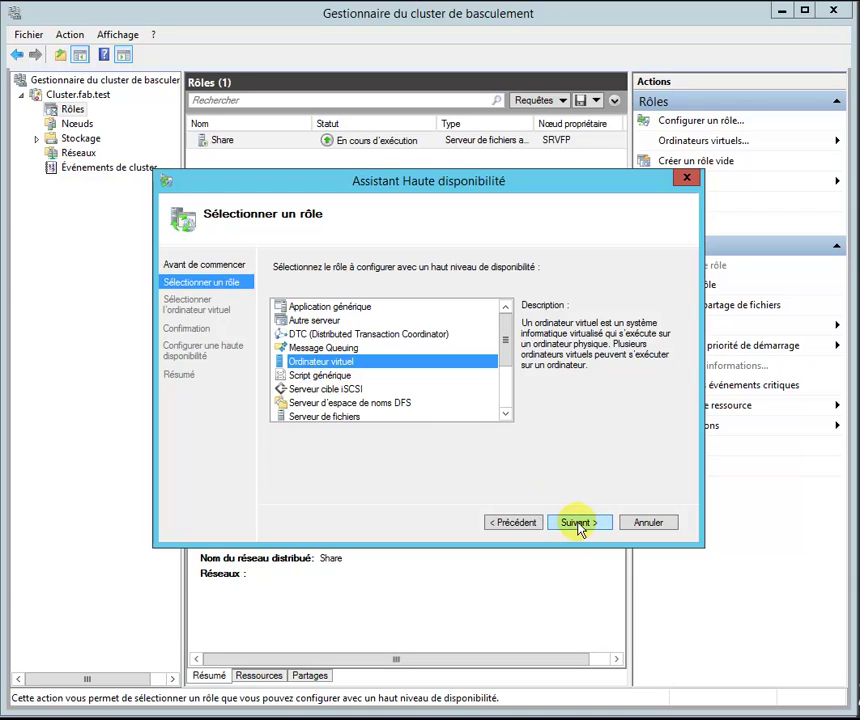
click(580, 523)
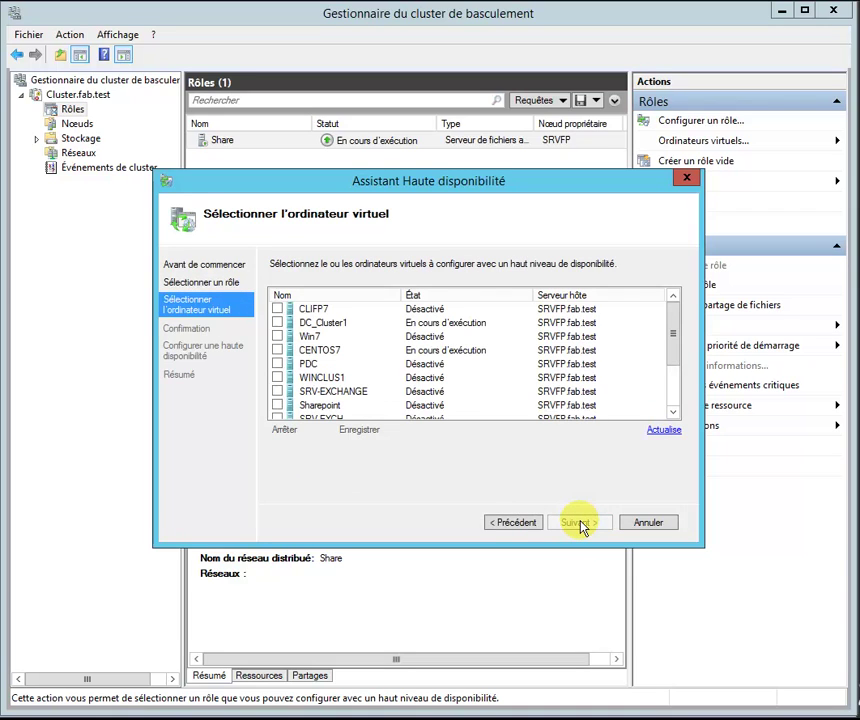
click(279, 378)
click(580, 523)
click(580, 523)
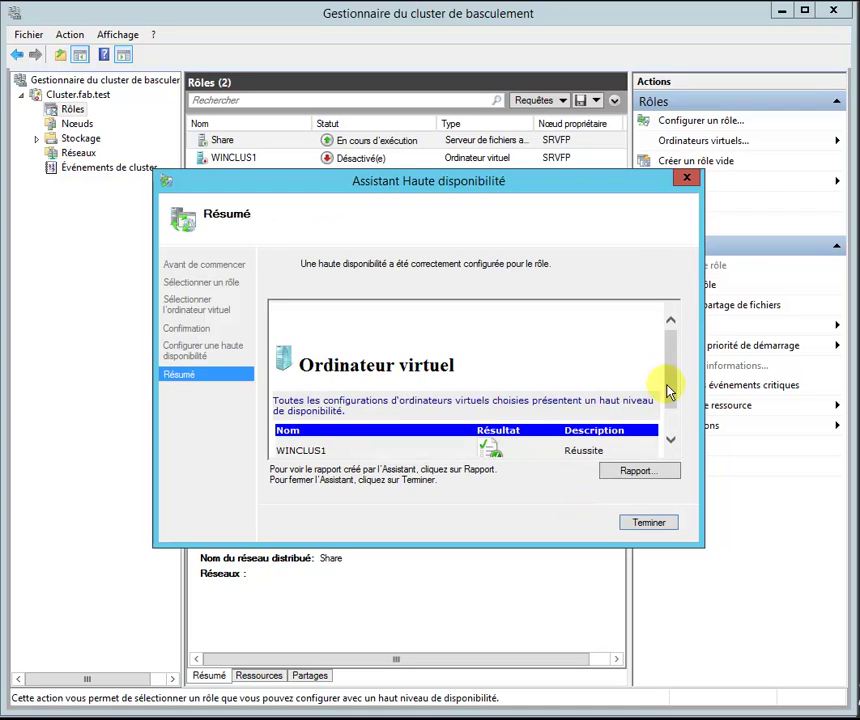
scroll(670, 400, down, 1)
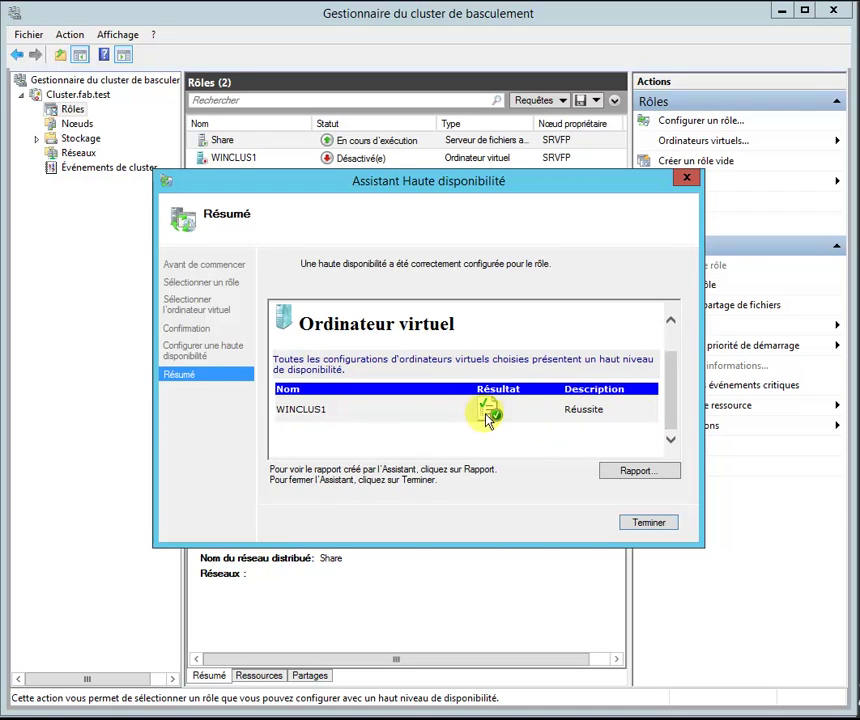
click(645, 524)
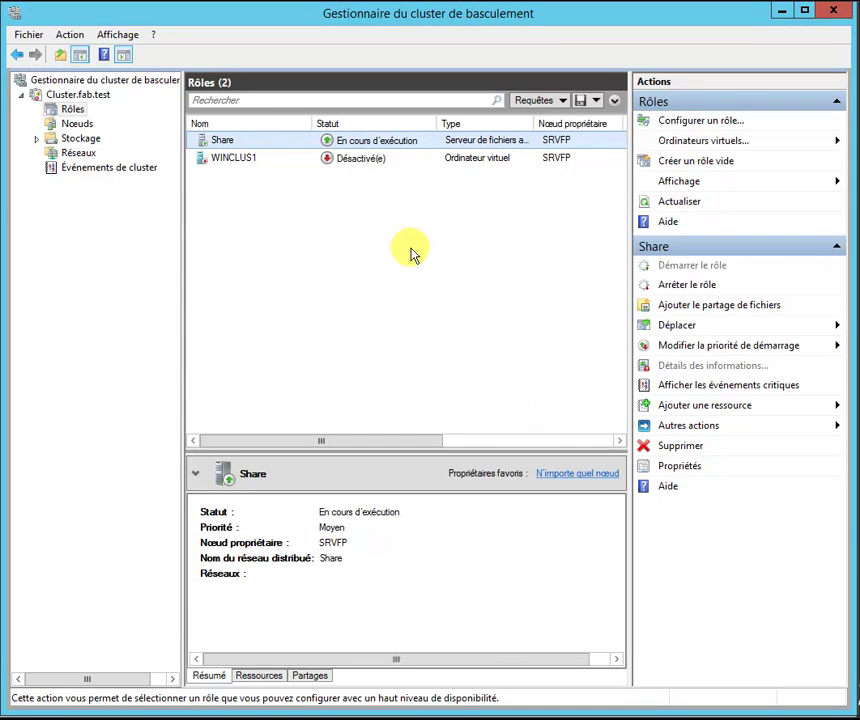
Step: Configure an Ordinateur virtuel high-availability role for SRVCLUS2 hosted on HyperV2.fab.test and review its result summary
click(703, 121)
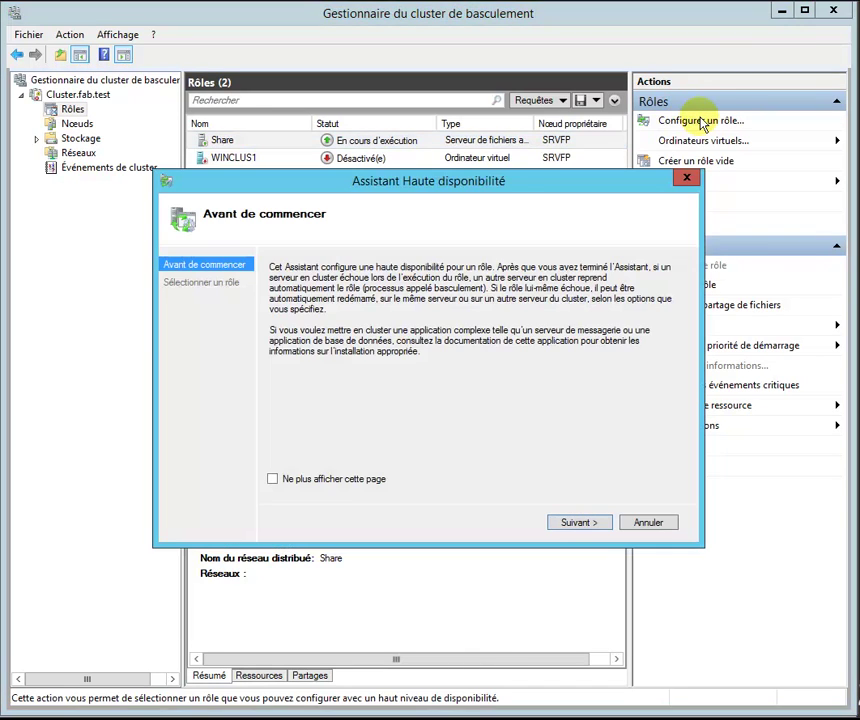
click(582, 522)
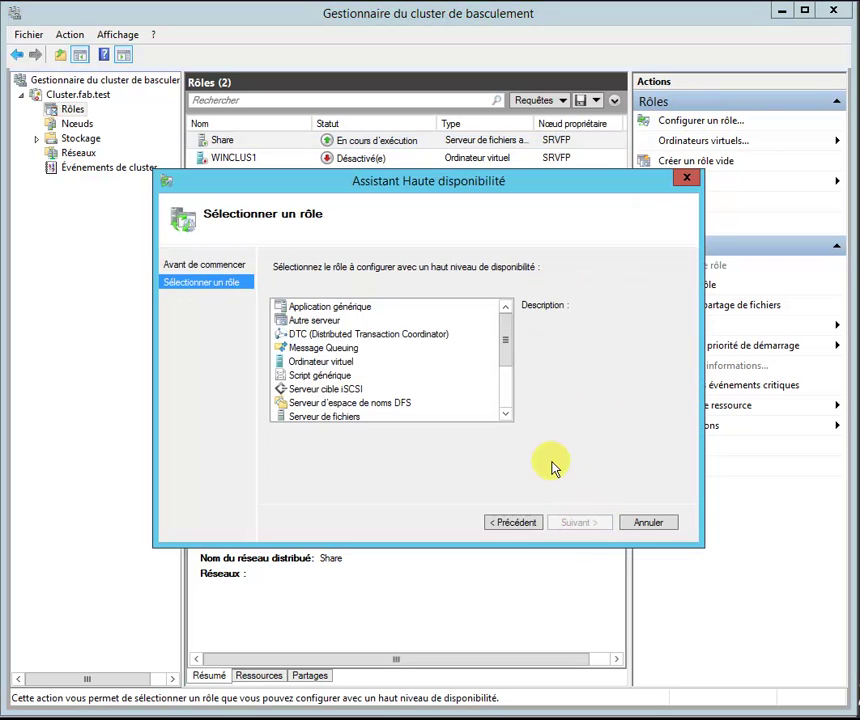
click(322, 361)
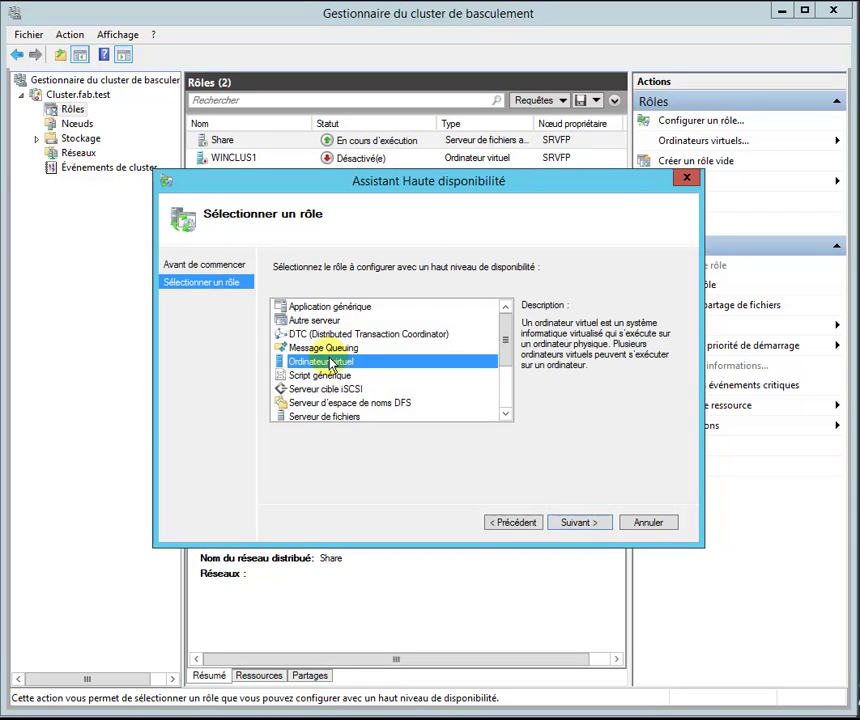
click(584, 526)
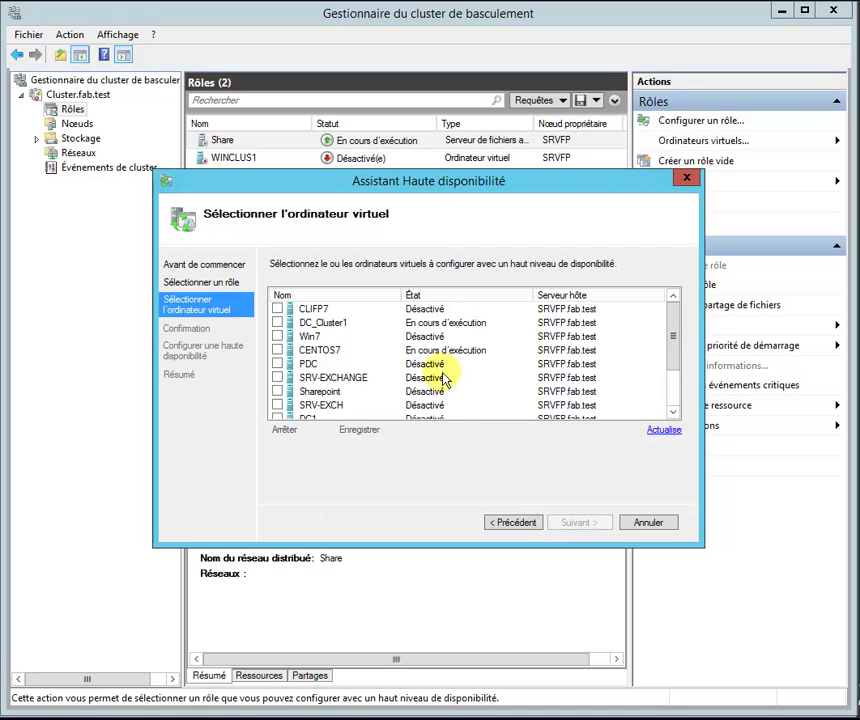
drag(676, 326, 674, 352)
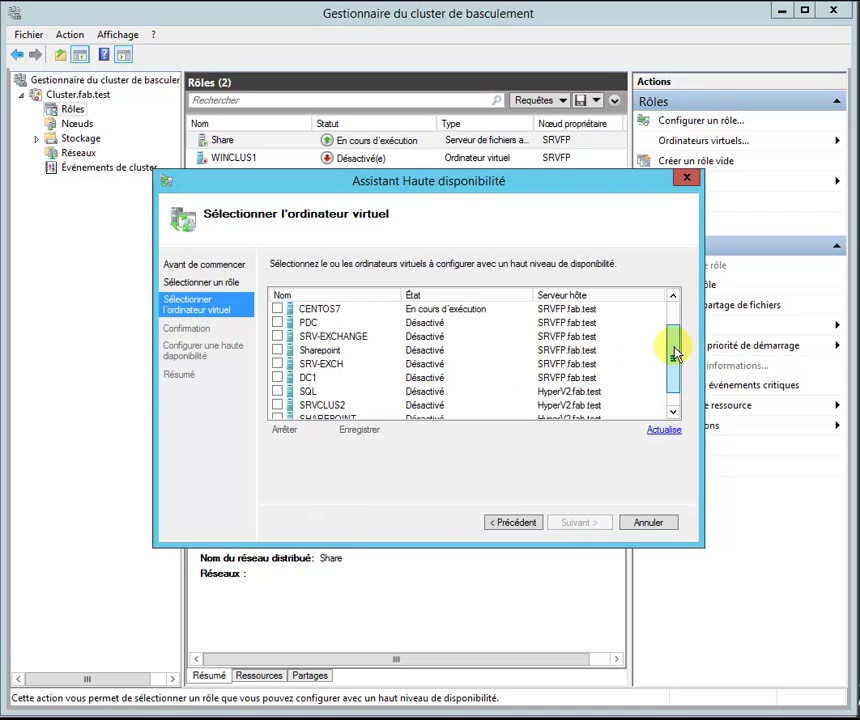
click(278, 405)
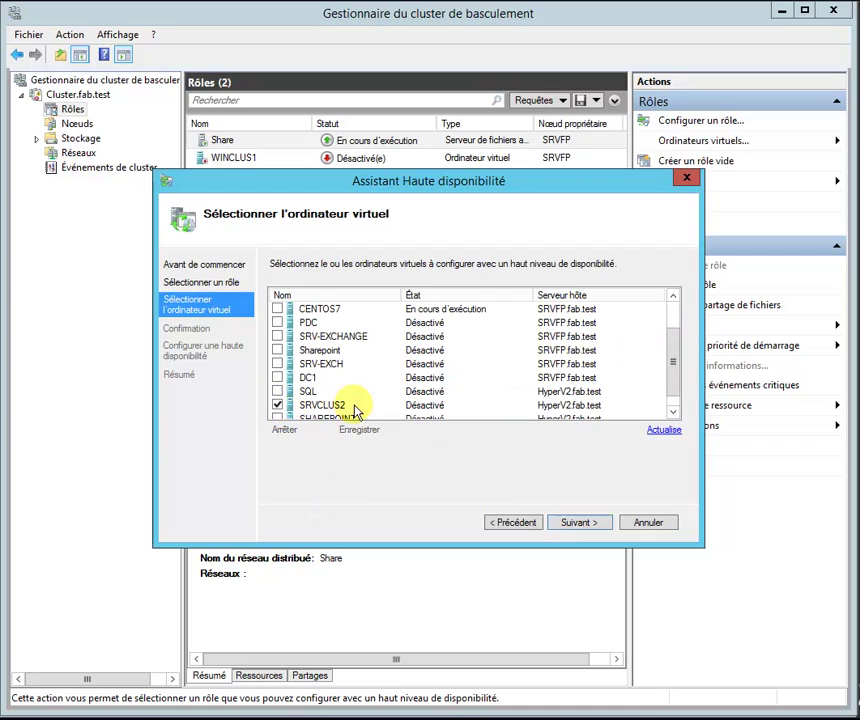
click(590, 524)
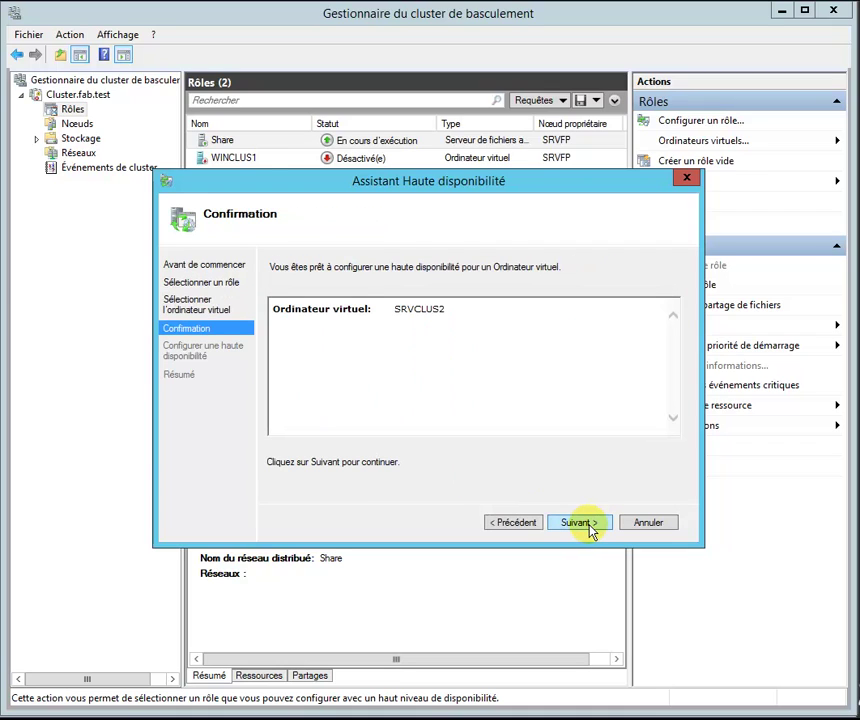
click(590, 528)
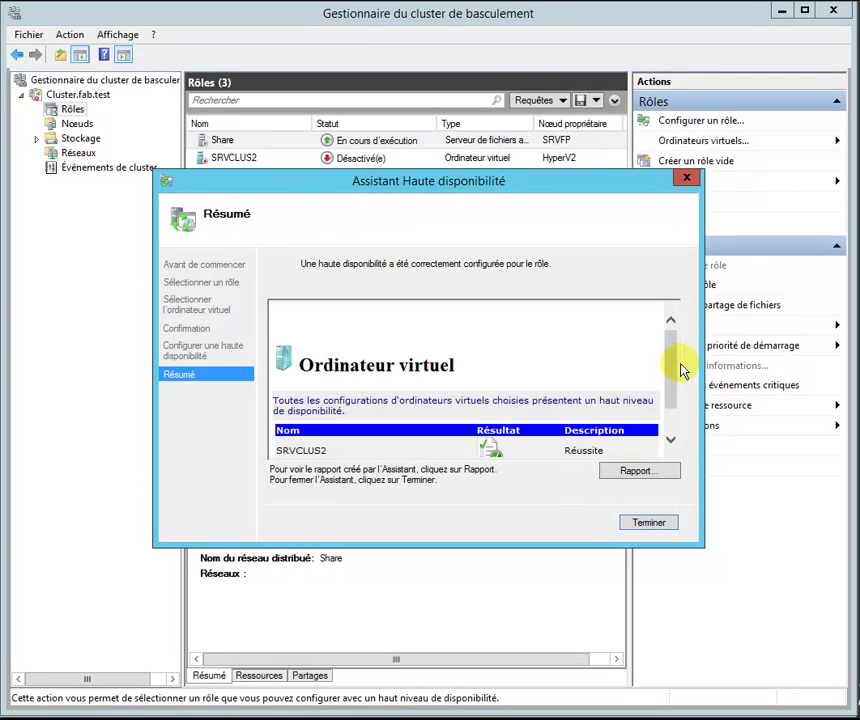
scroll(672, 366, down, 1)
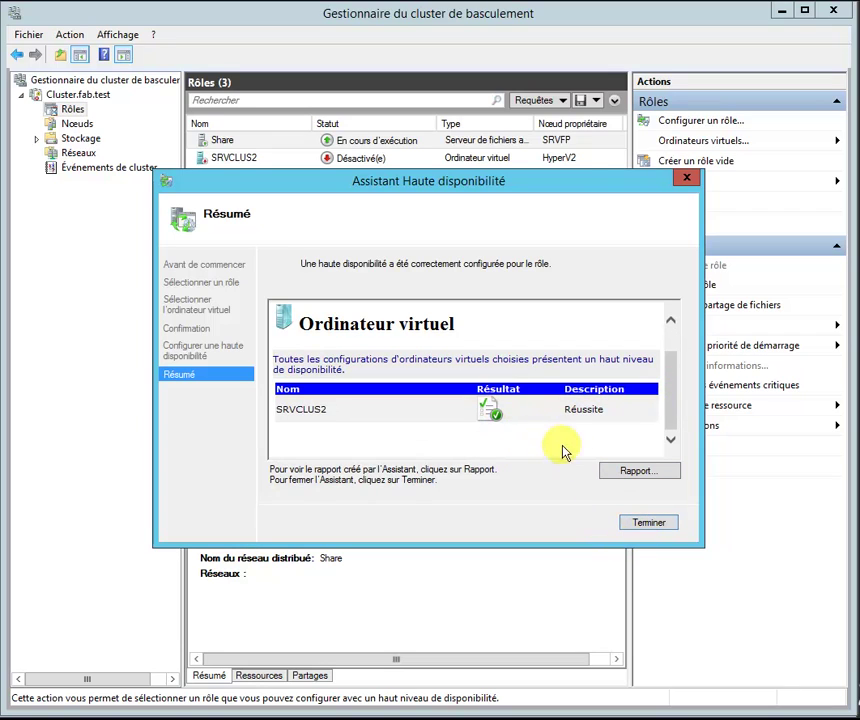
click(648, 523)
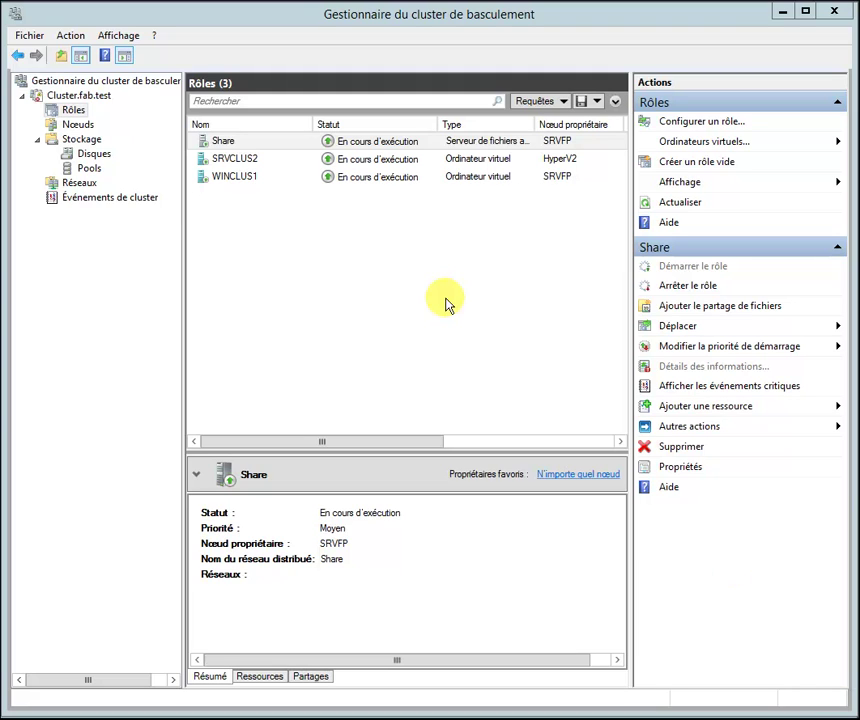
Step: Compare the WINCLUS1 and SRVCLUS2 role summaries and open the SRVCLUS2 virtual machine's console in full view
click(307, 177)
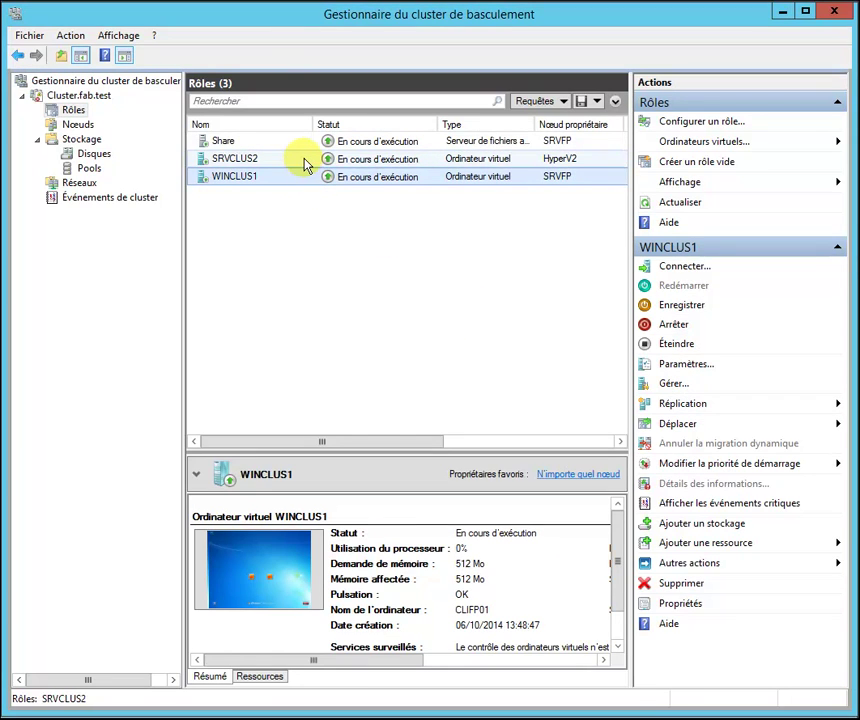
click(305, 164)
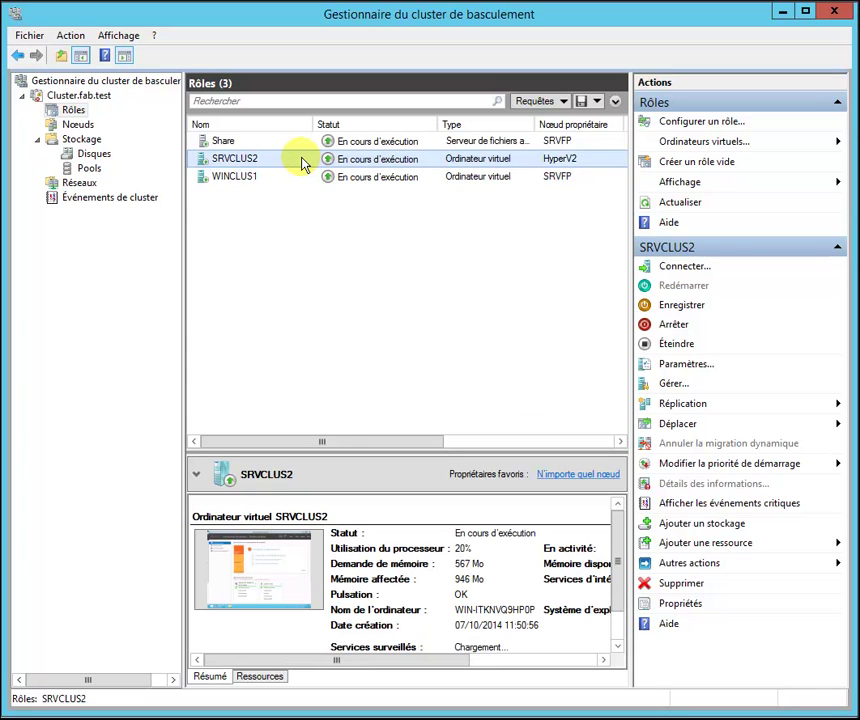
click(301, 589)
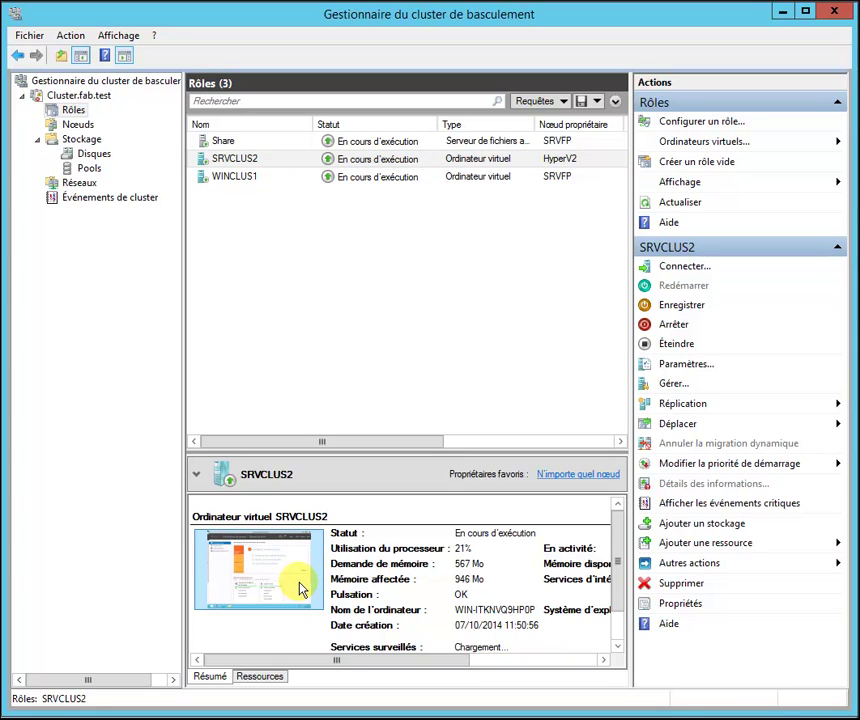
double_click(301, 589)
click(484, 303)
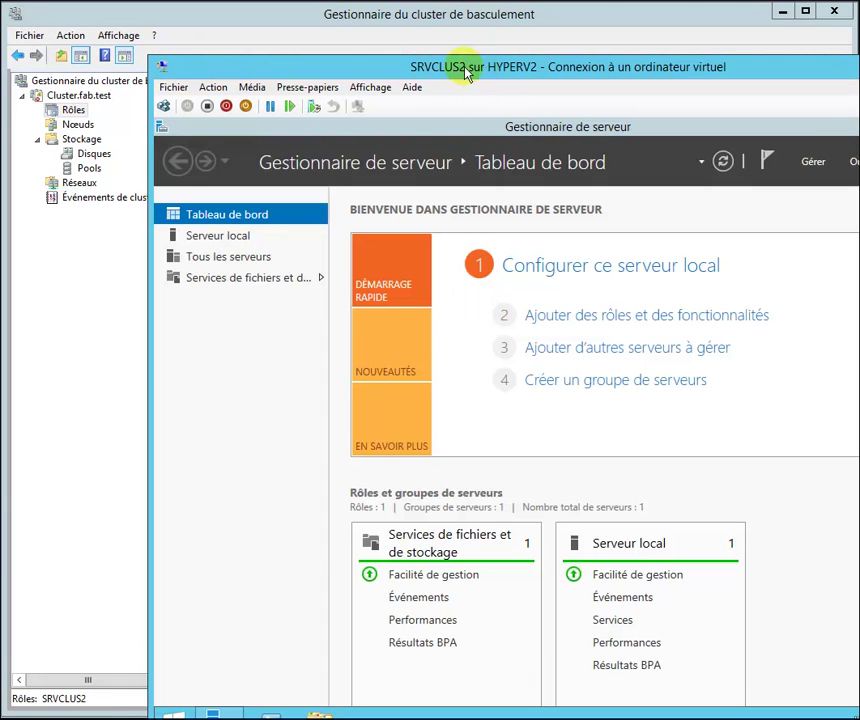
drag(465, 75, 340, 19)
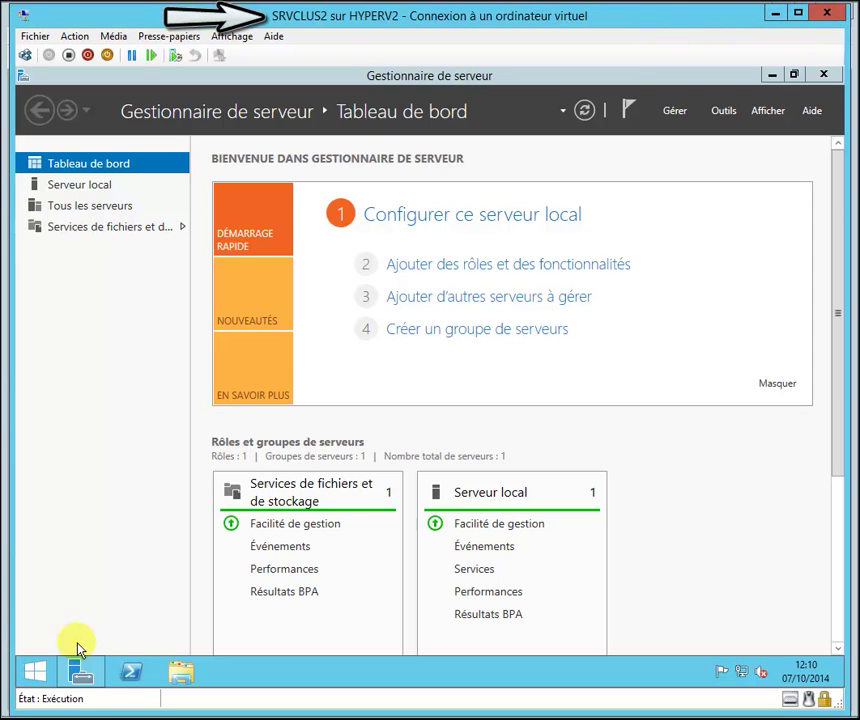
click(777, 14)
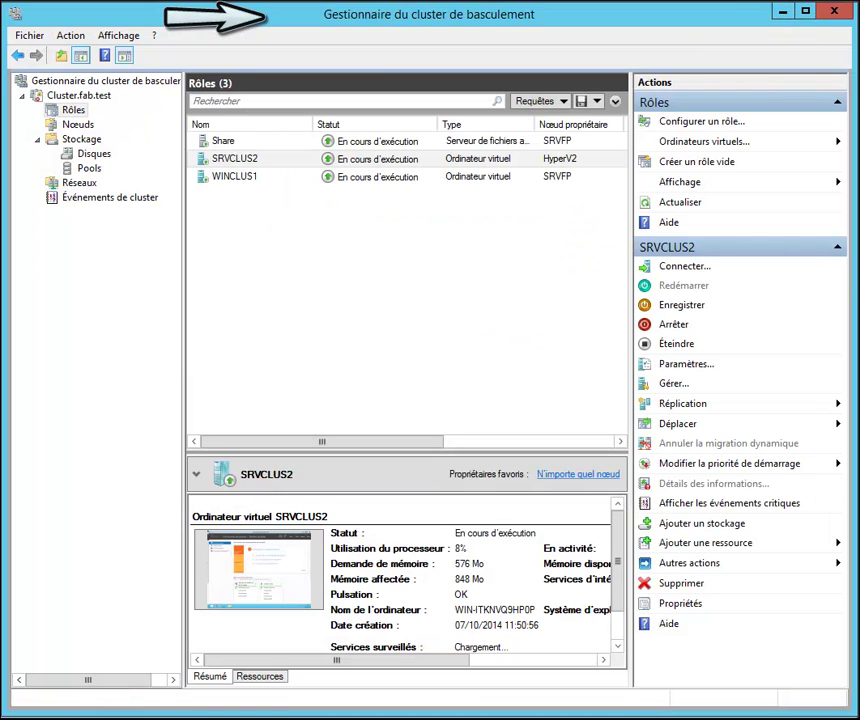
mouse_move(172, 717)
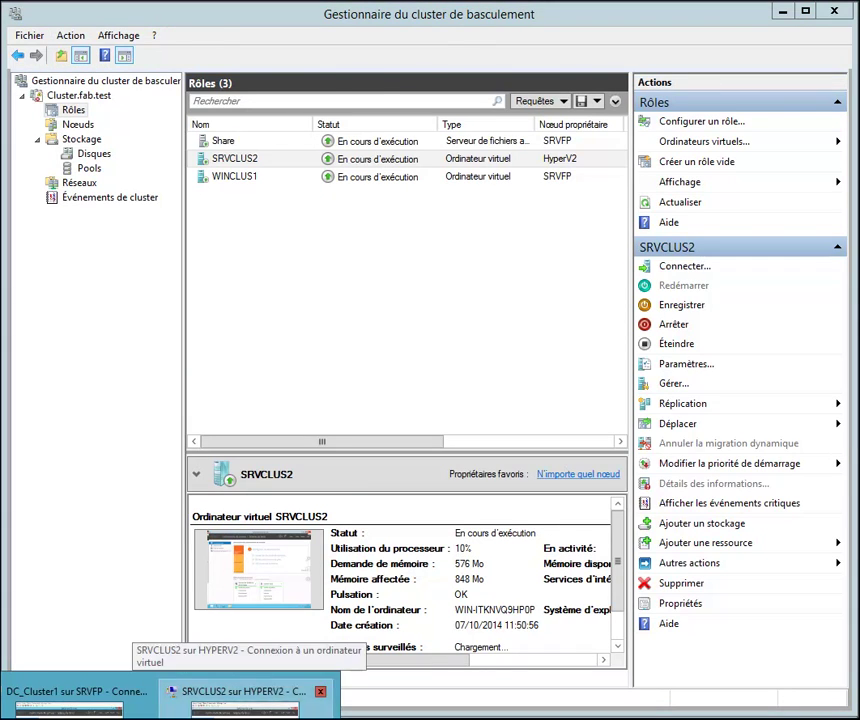
click(230, 705)
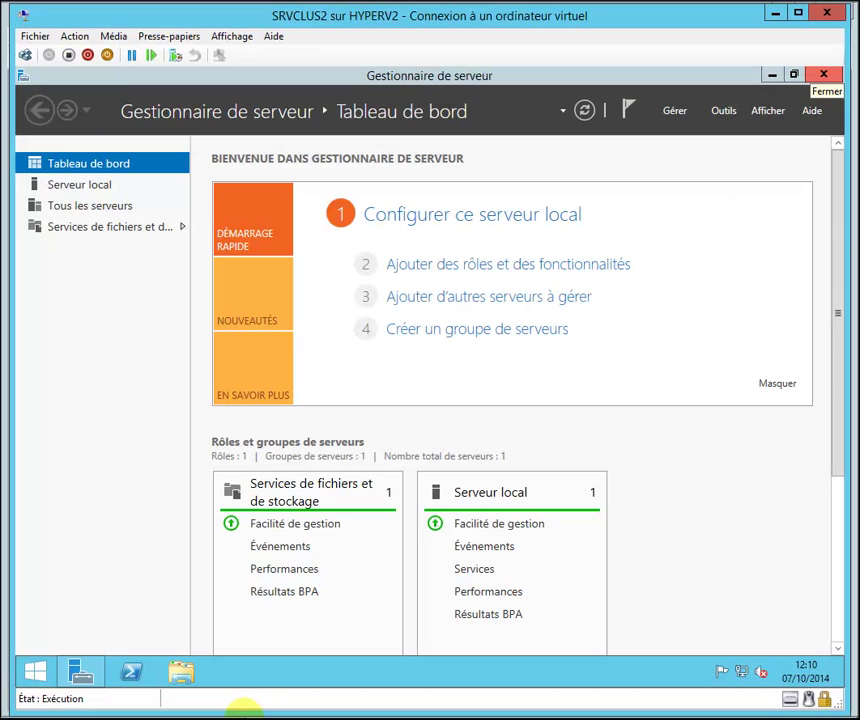
Step: On the SRVCLUS2 desktop, create a text document containing "blabla", leave it open and return to the failover cluster manager
click(771, 76)
right_click(198, 271)
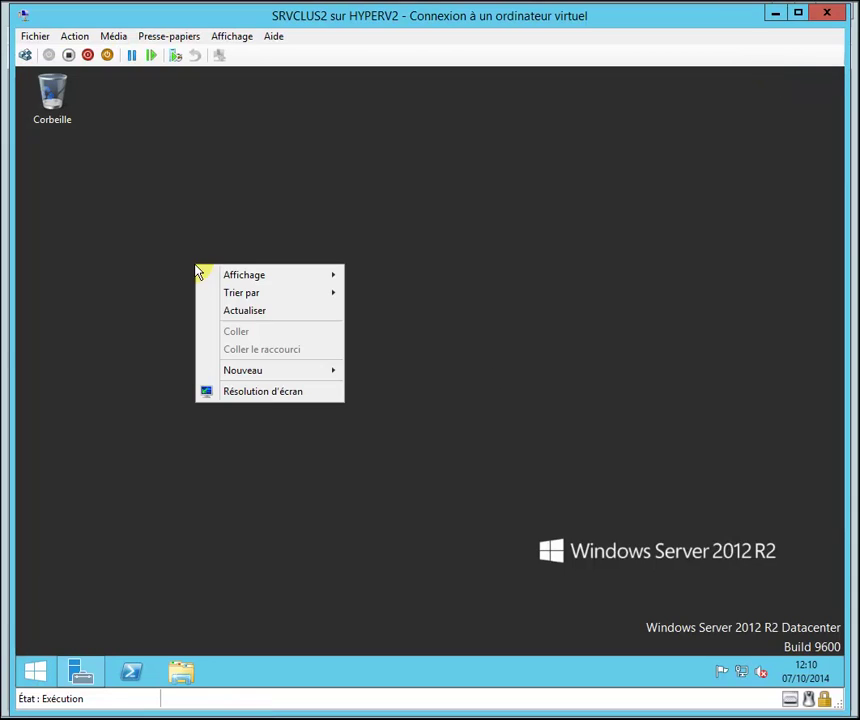
mouse_move(294, 377)
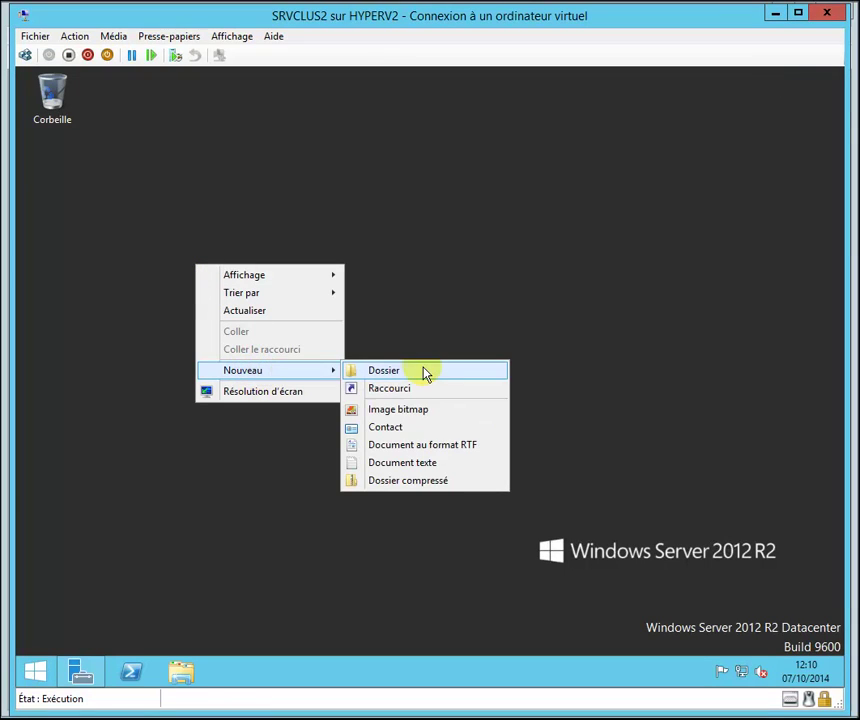
click(424, 463)
click(212, 260)
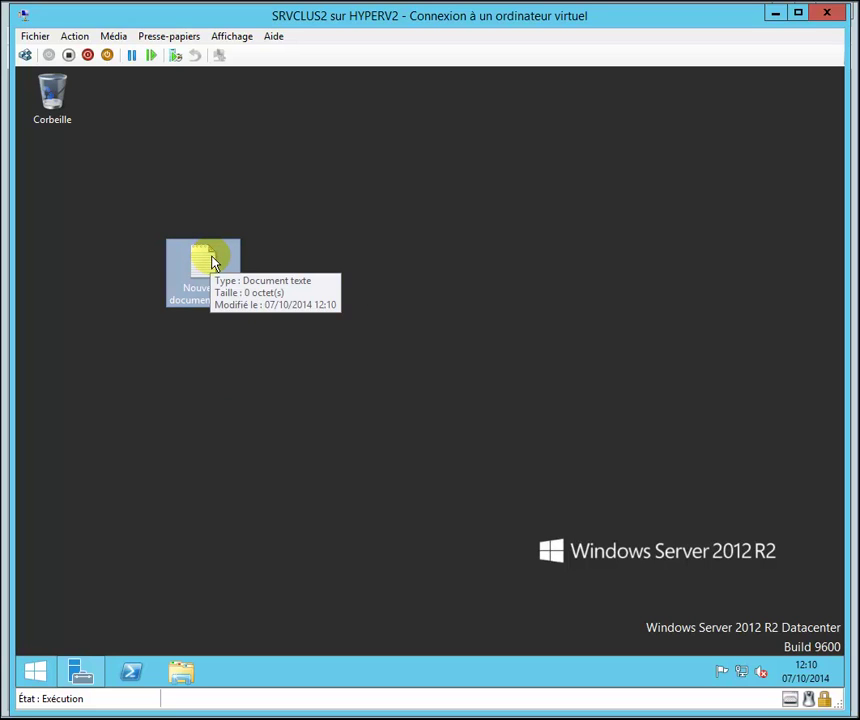
double_click(212, 262)
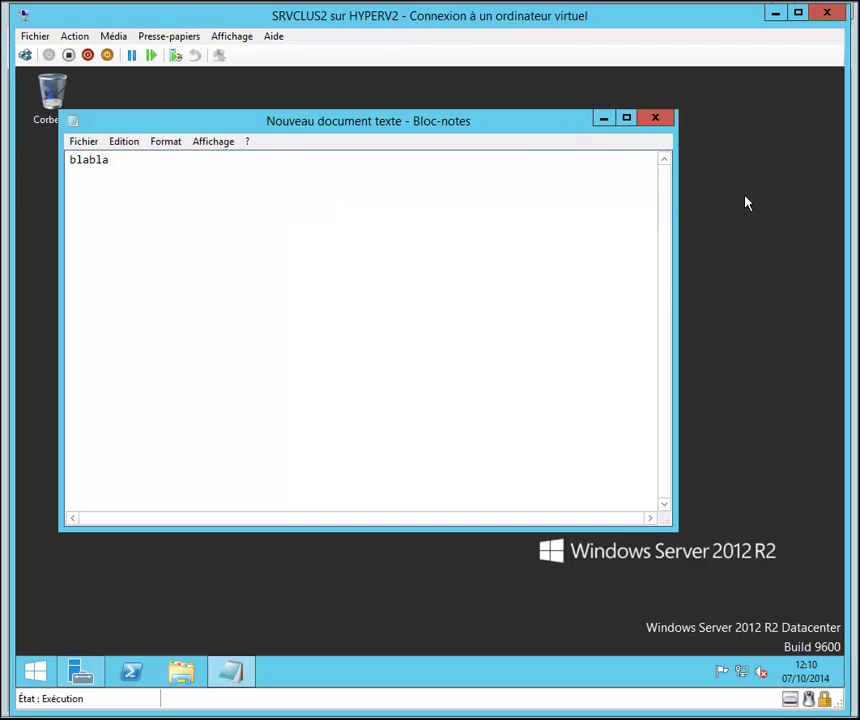
click(776, 13)
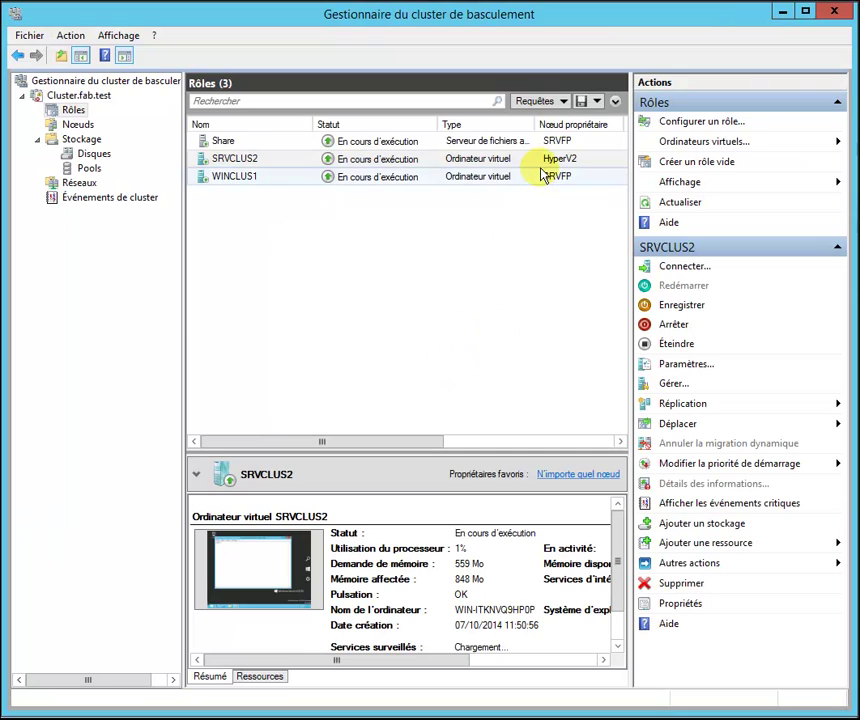
Step: Move the Share file server role to the HyperV2 node
click(430, 142)
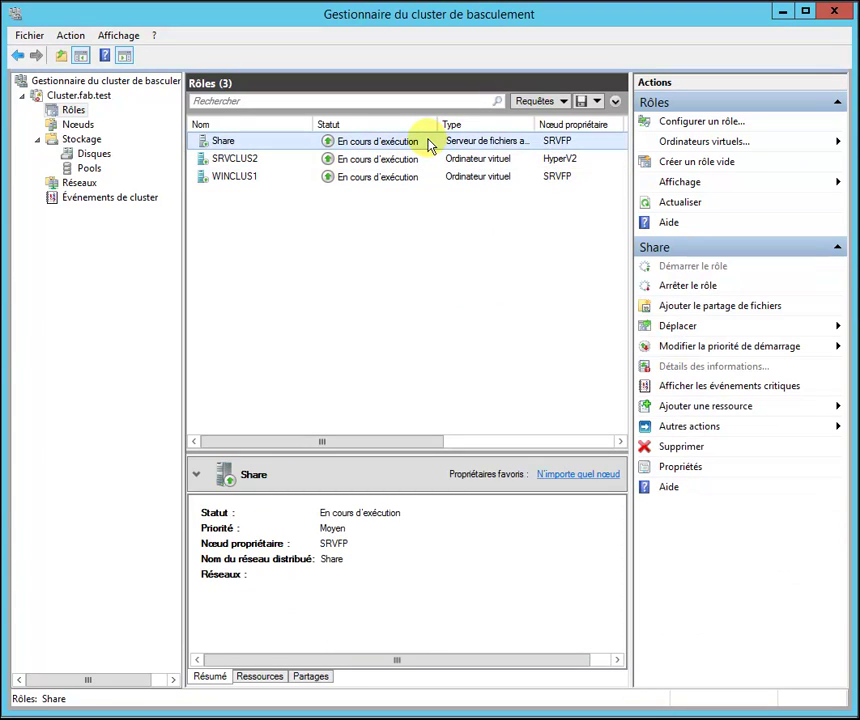
right_click(430, 145)
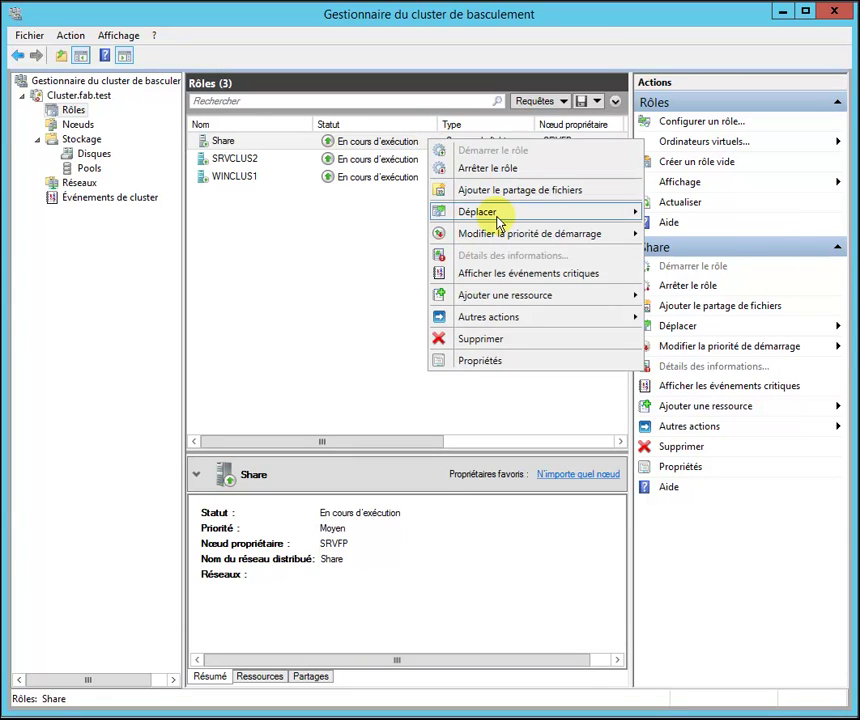
mouse_move(497, 214)
click(752, 229)
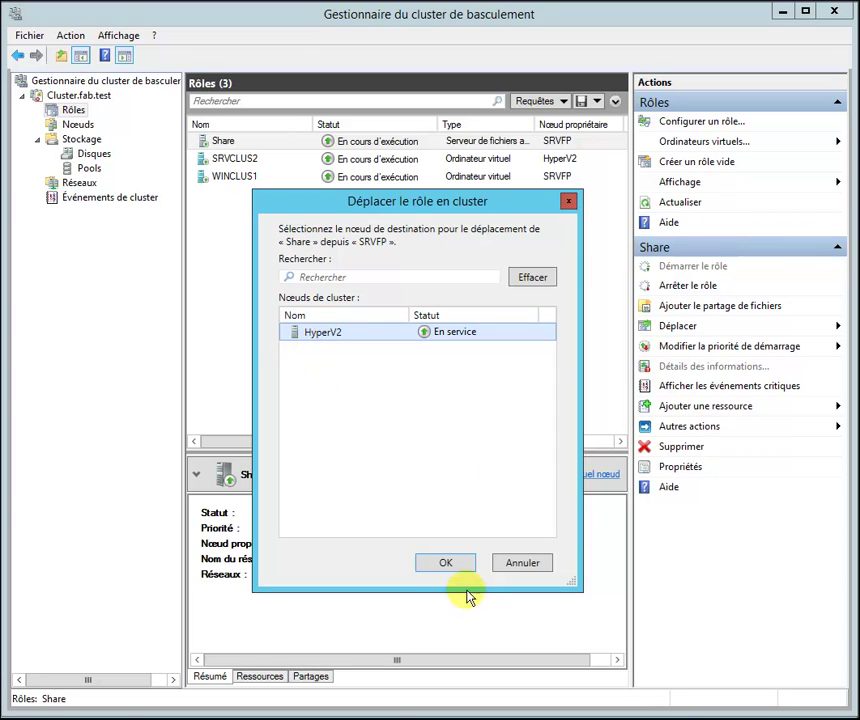
click(447, 565)
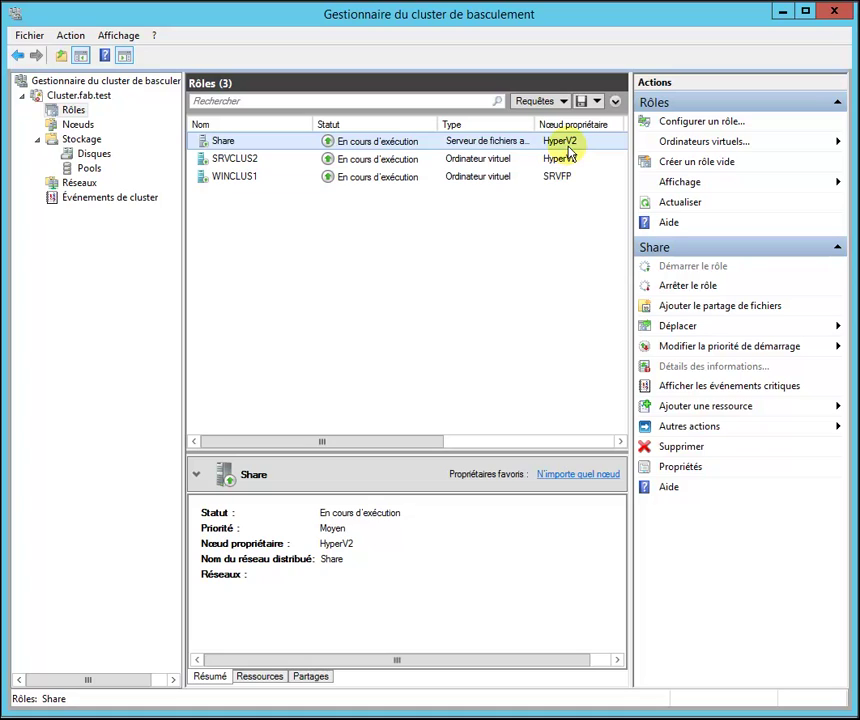
Step: Start adding a file share to the Share role with the Partage SMB - Applications profile
right_click(370, 144)
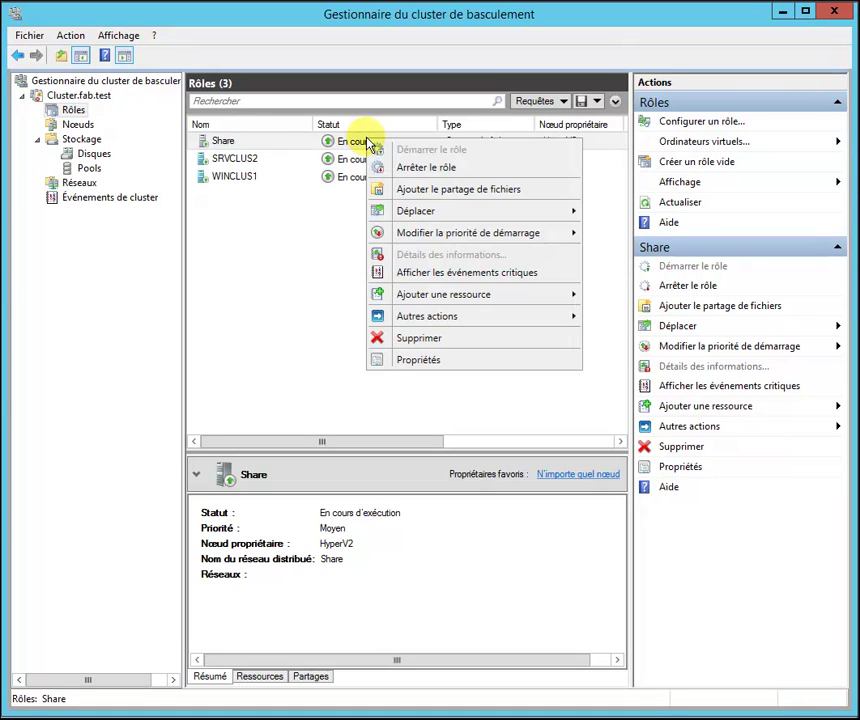
click(446, 190)
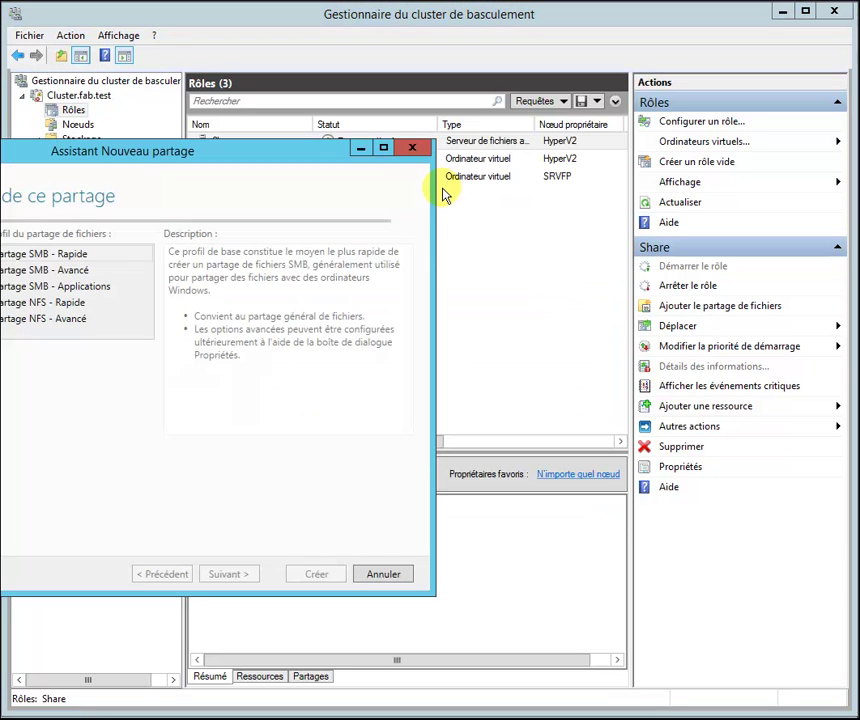
drag(150, 154, 432, 126)
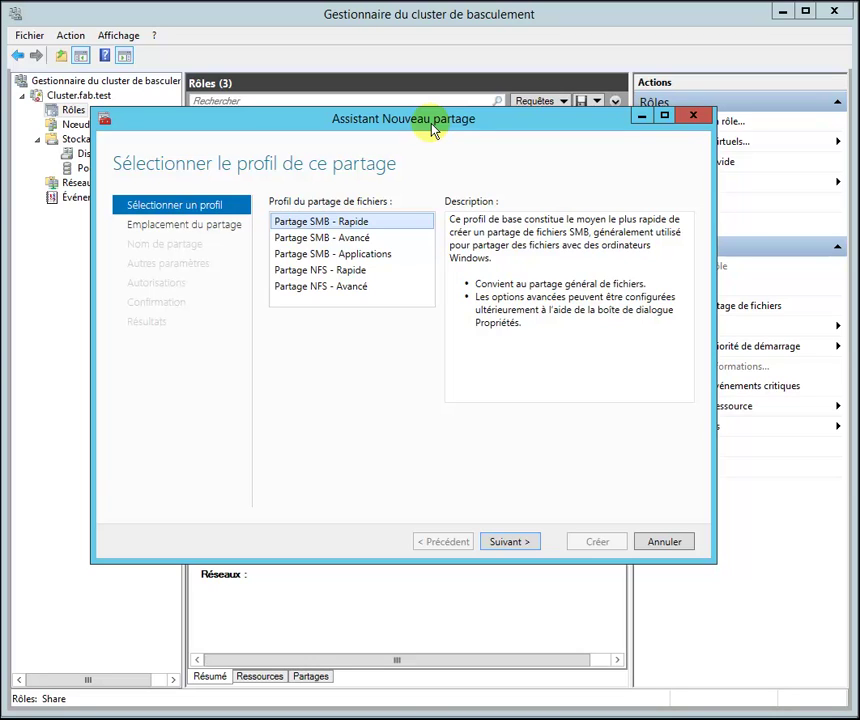
click(350, 253)
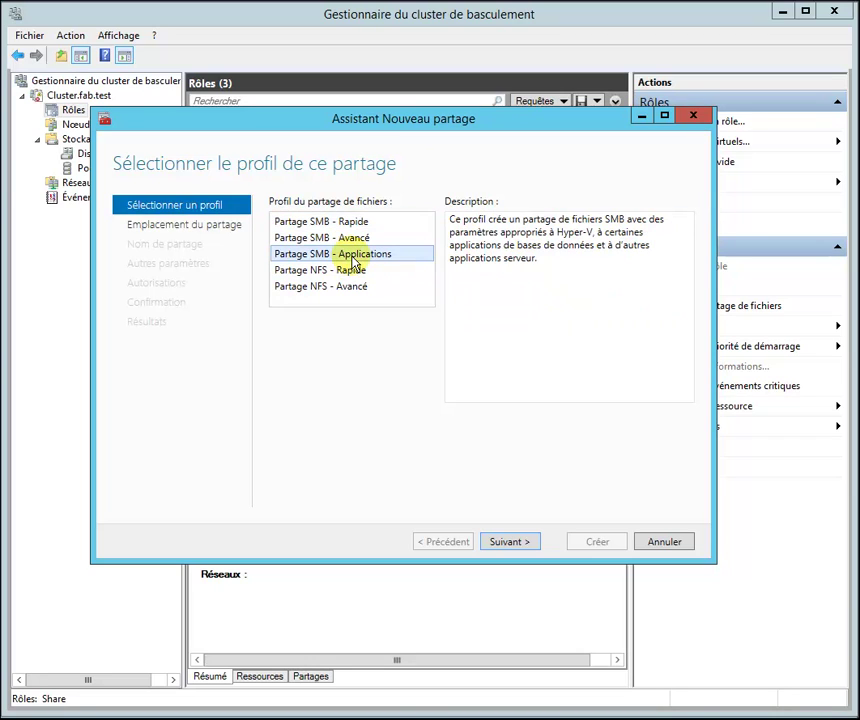
click(512, 543)
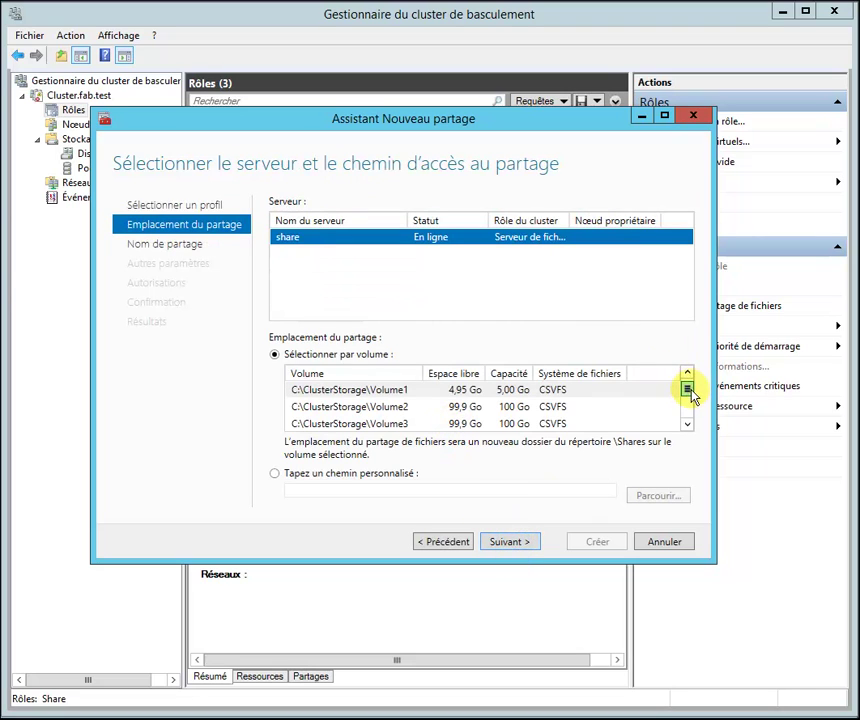
Step: Review the available cluster volumes and choose C:\ClusterStorage\Volume1 as the new share's location
click(687, 424)
click(687, 424)
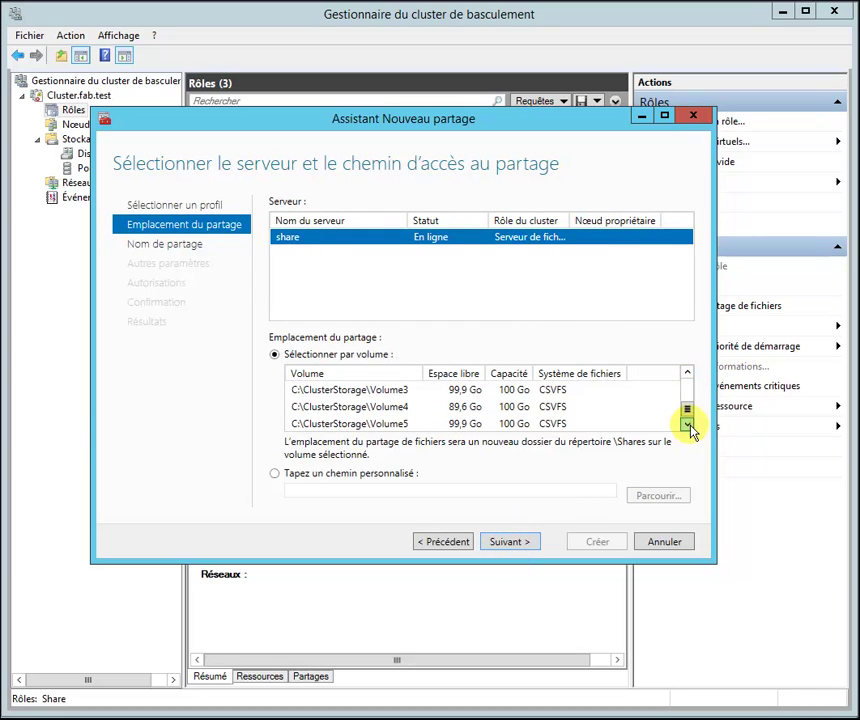
click(687, 424)
click(687, 373)
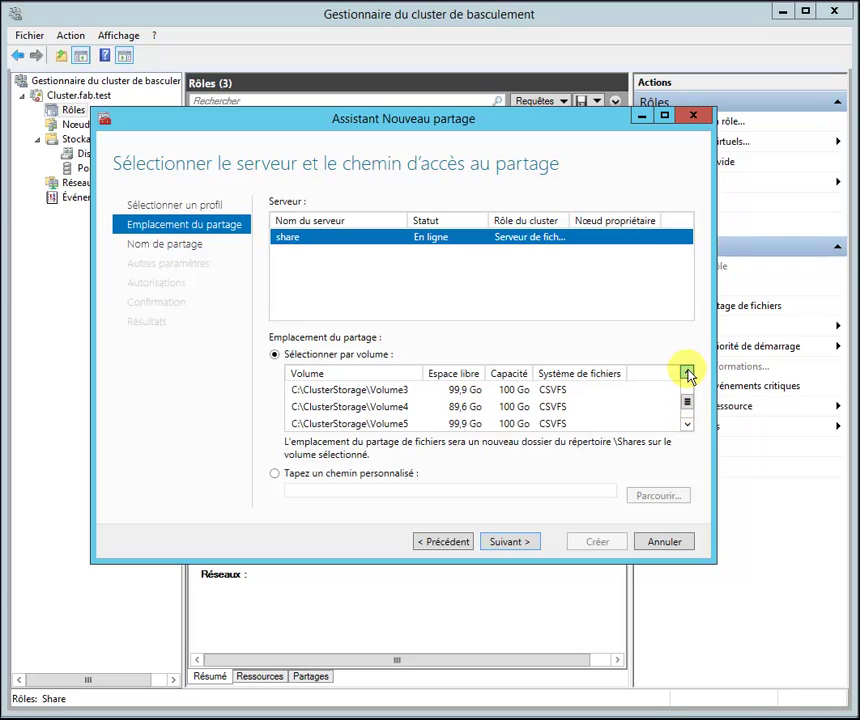
click(687, 373)
click(687, 373)
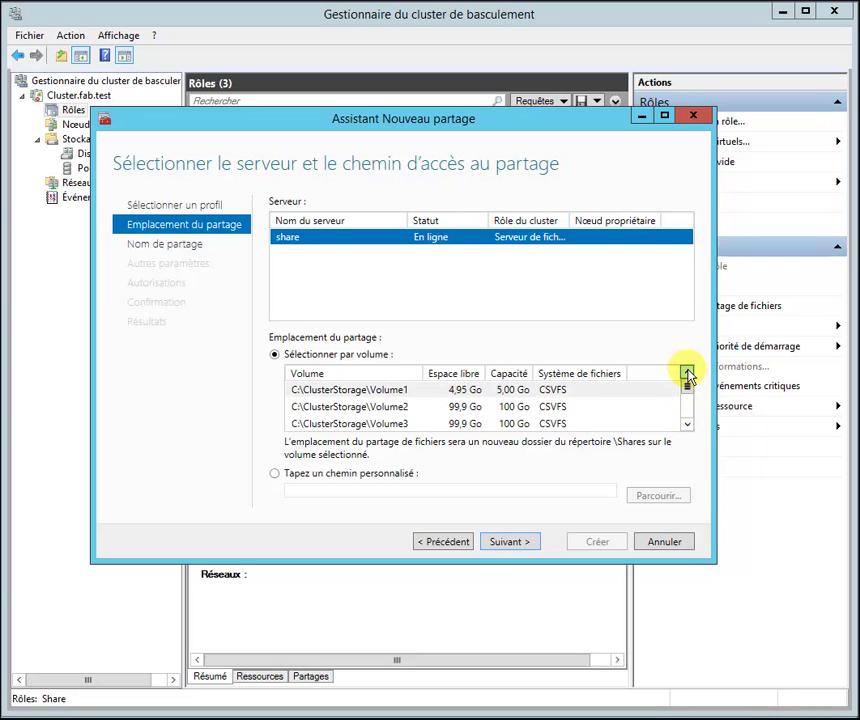
click(687, 424)
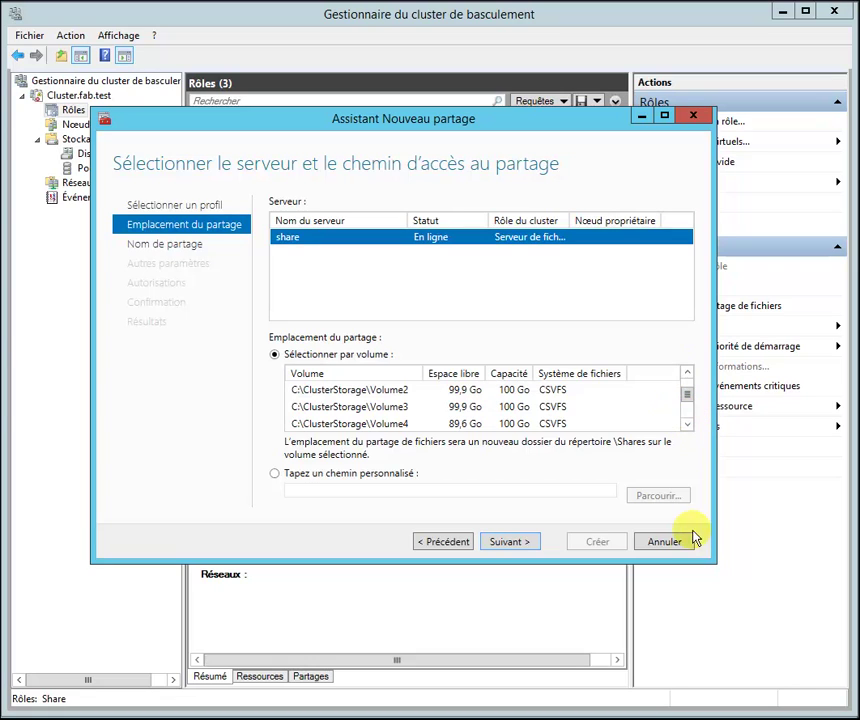
click(687, 374)
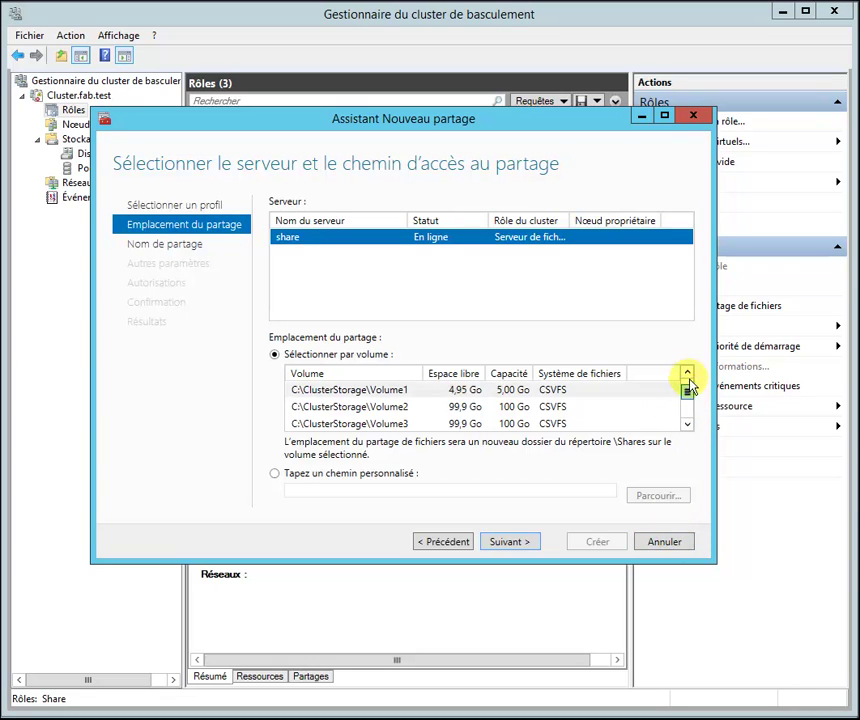
click(541, 409)
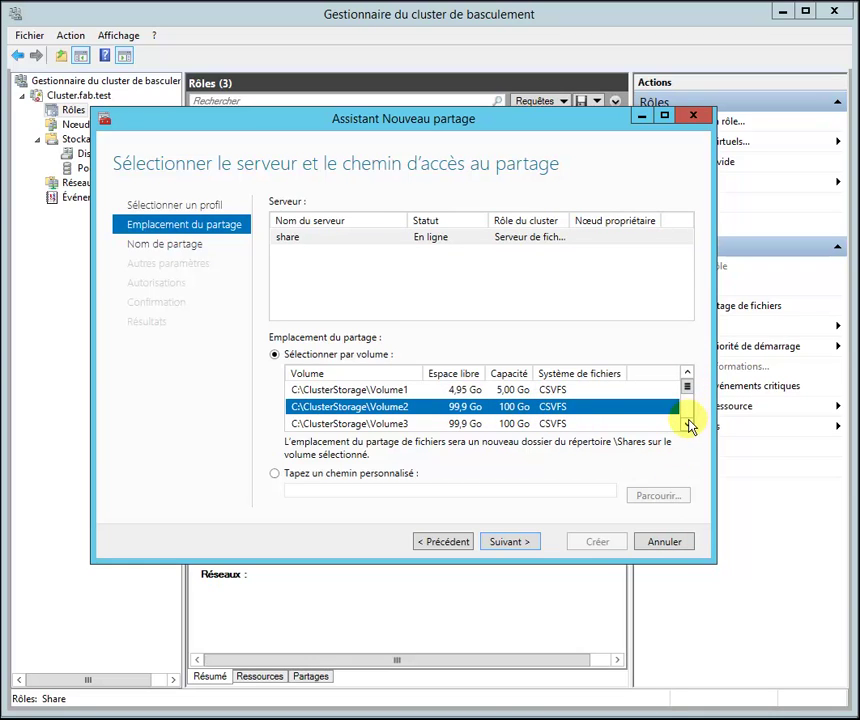
click(545, 392)
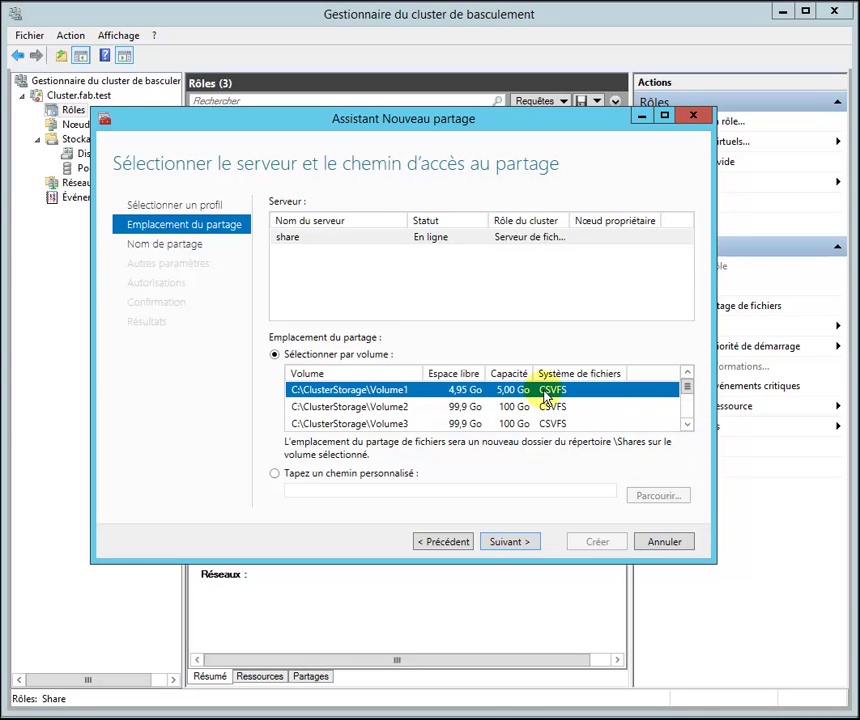
click(519, 545)
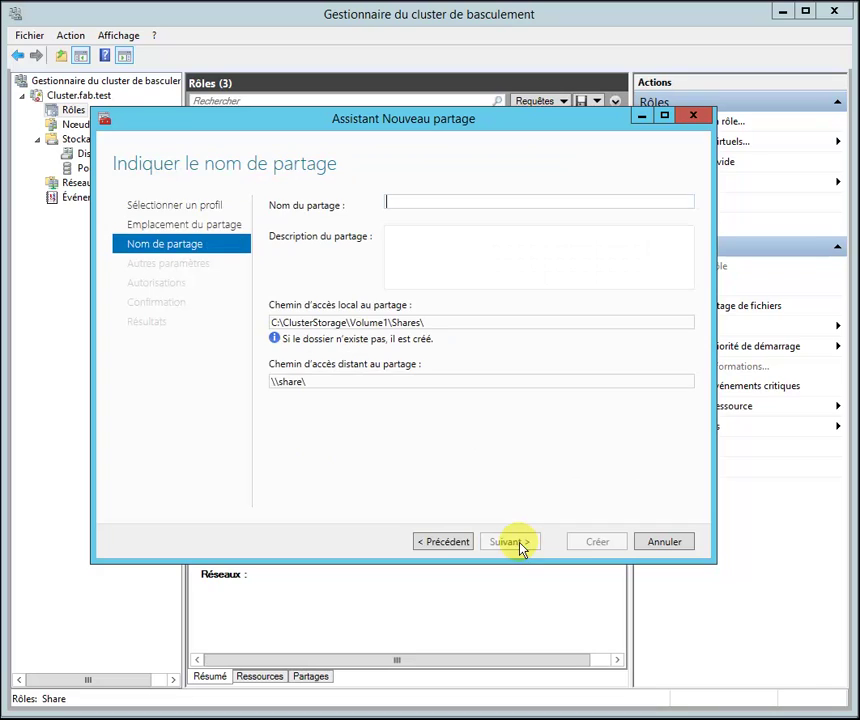
Step: Name the share Share1, keep the default share settings and permissions, create it and close the wizard
text(S)
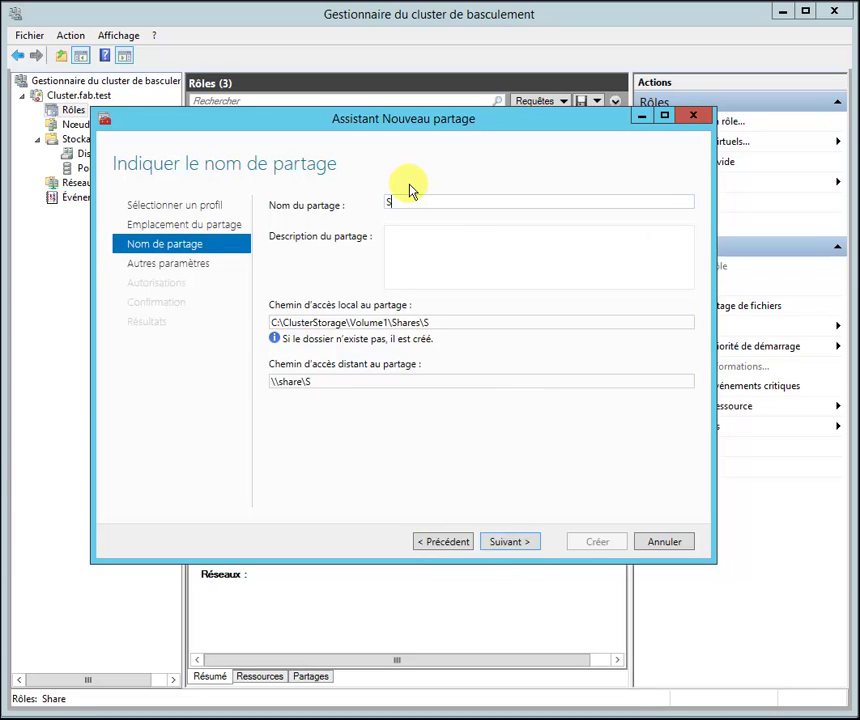
text(hare1)
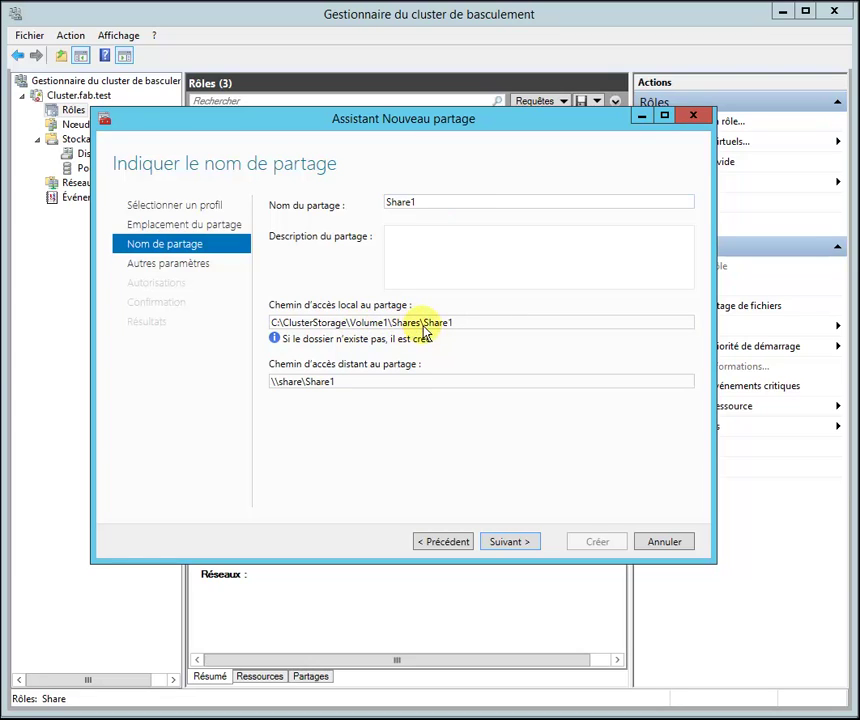
click(510, 542)
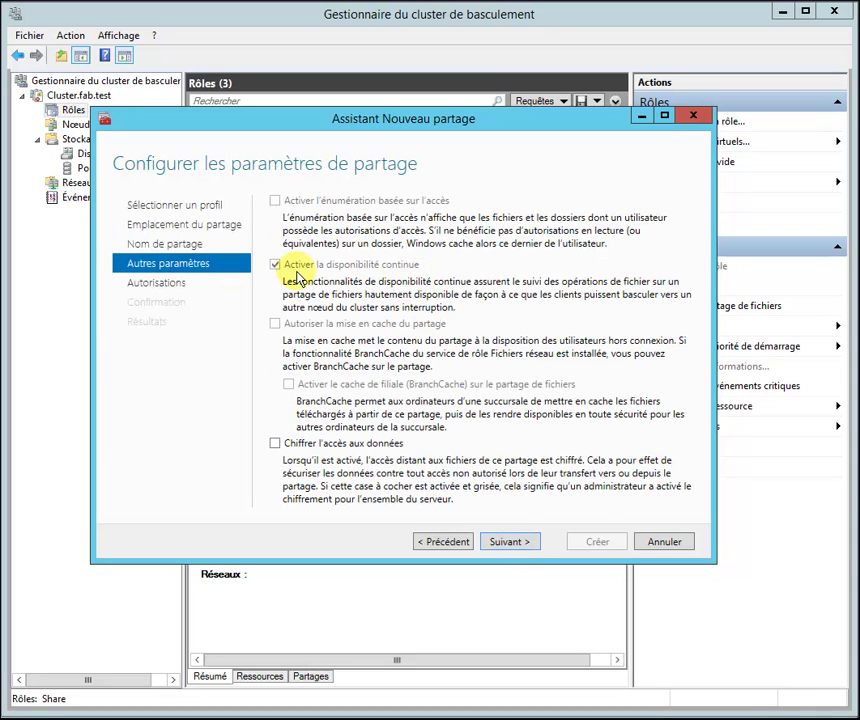
click(510, 542)
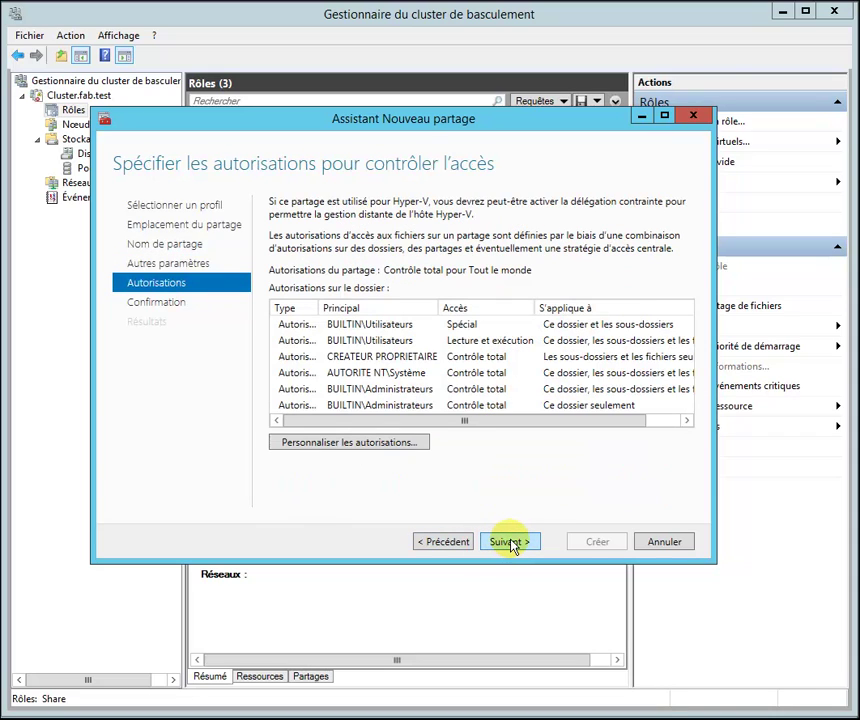
click(510, 542)
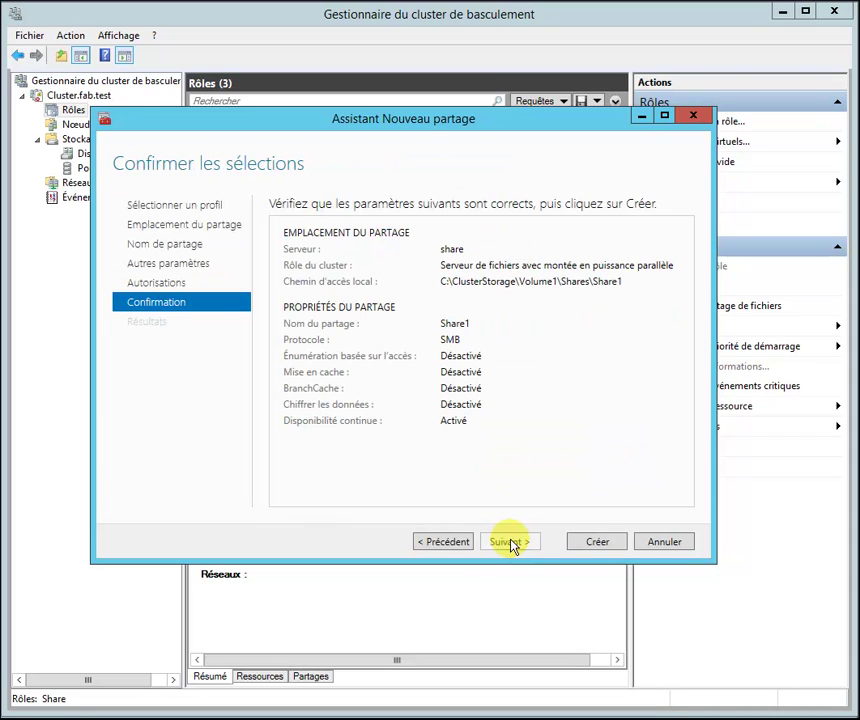
click(597, 542)
click(596, 542)
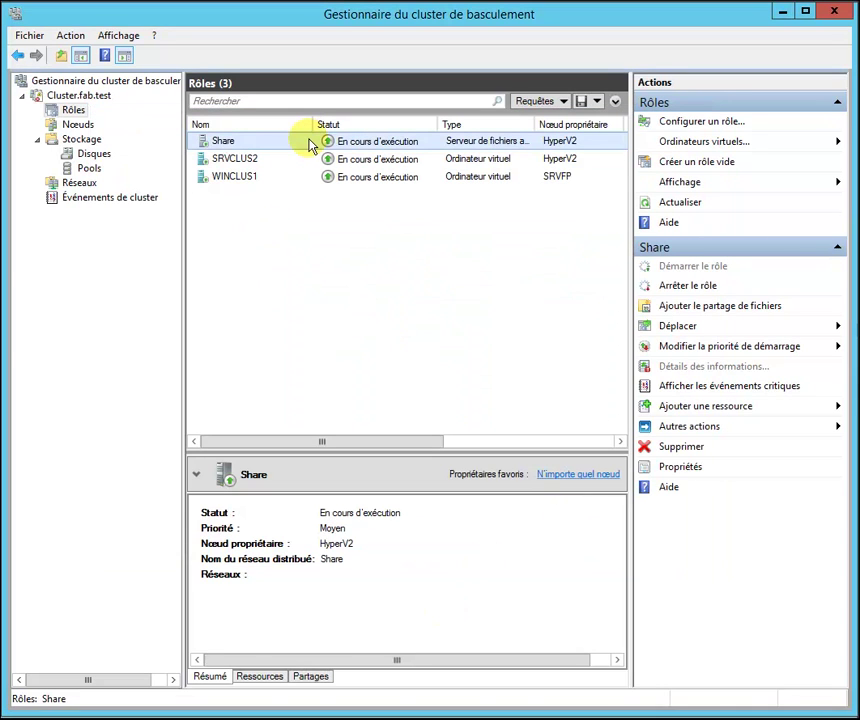
Step: Review the shares and resources of the Share role, then return to its summary
click(281, 677)
click(306, 679)
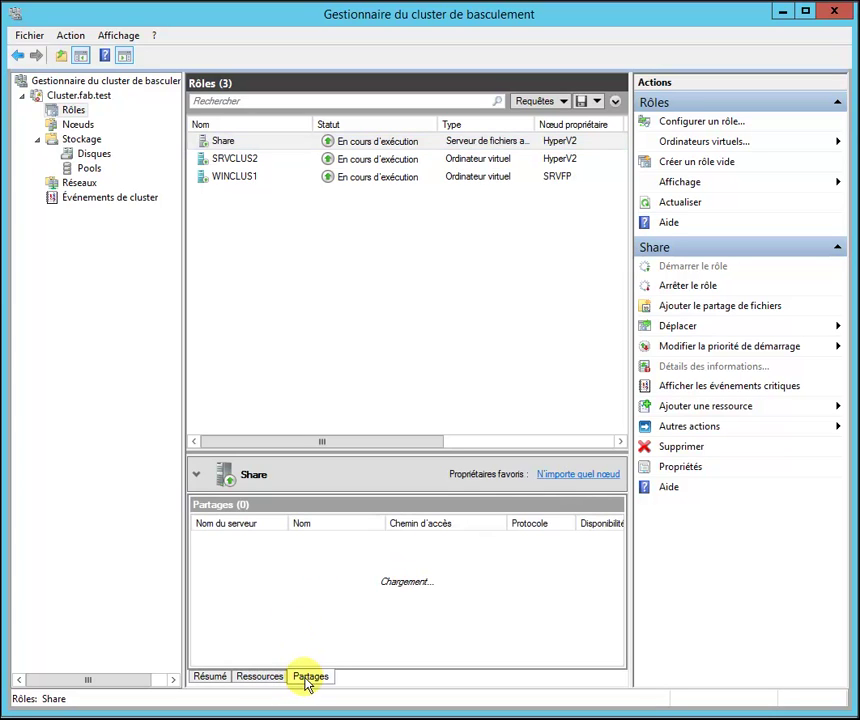
click(279, 678)
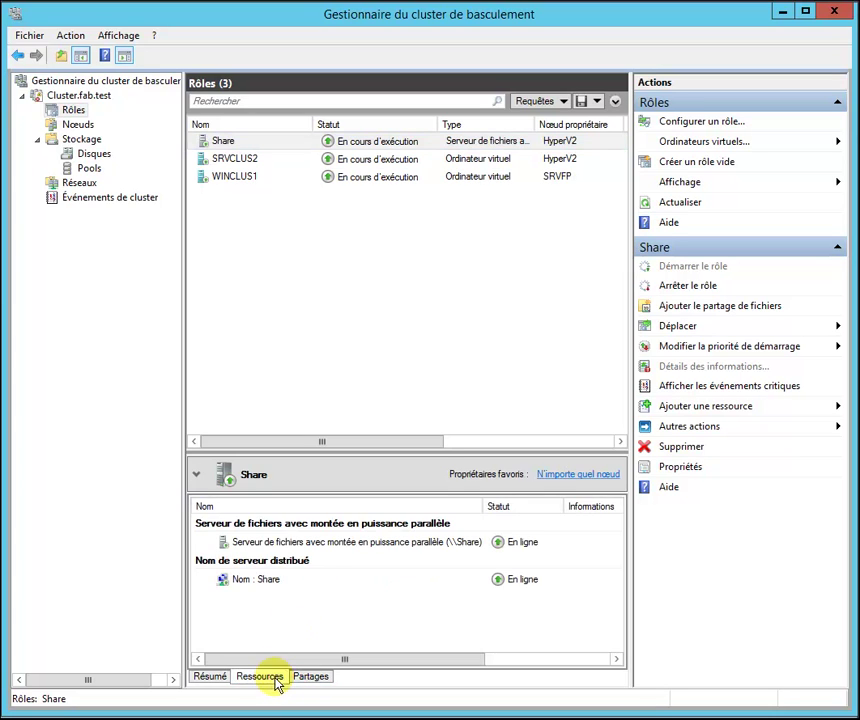
click(203, 679)
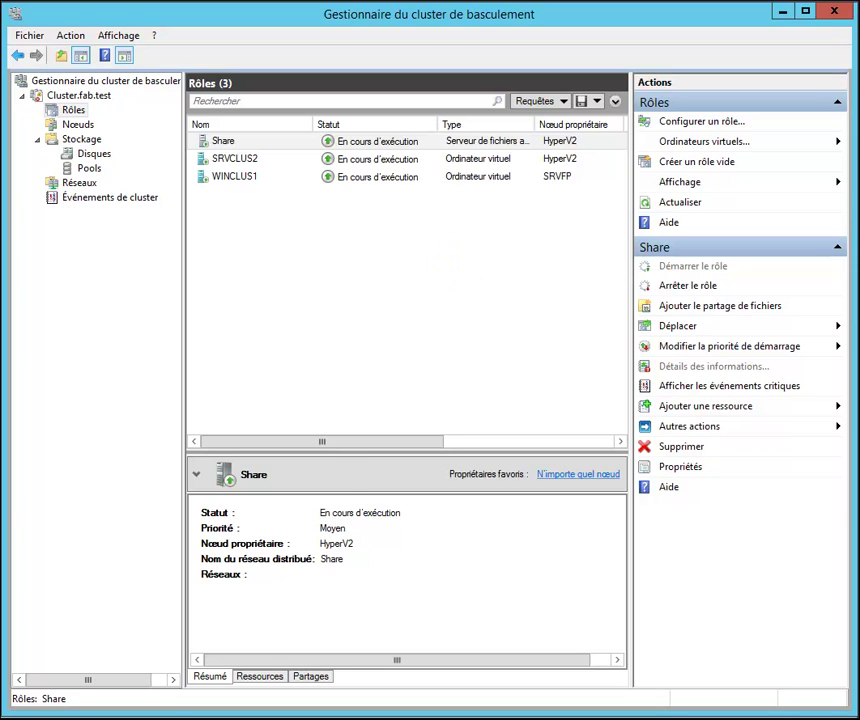
Step: Switch to the 192.168.1.5 remote desktop session and quit the disconnected SRVCLUS2 virtual machine connection
click(161, 719)
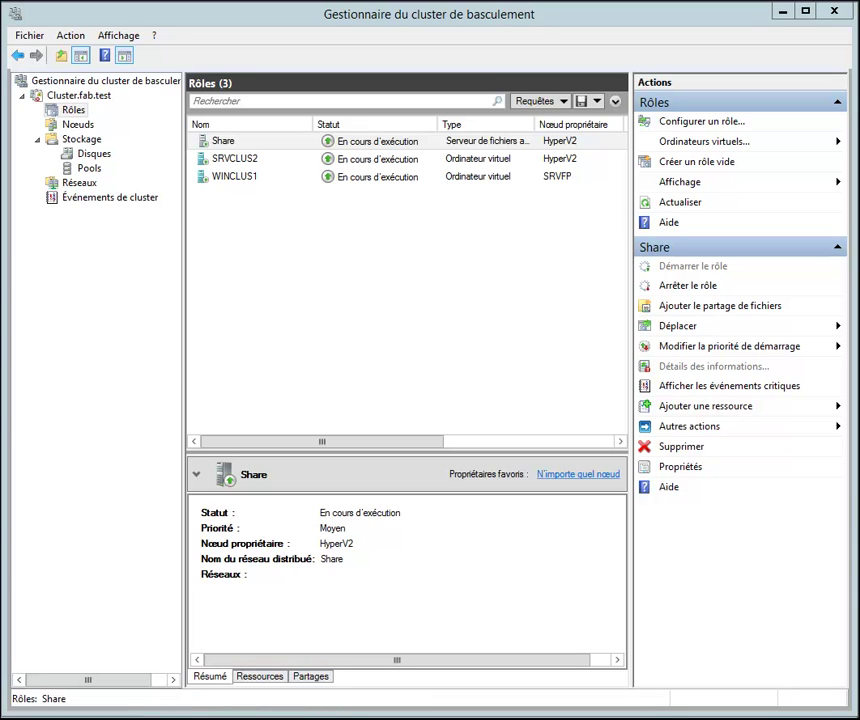
mouse_move(95, 719)
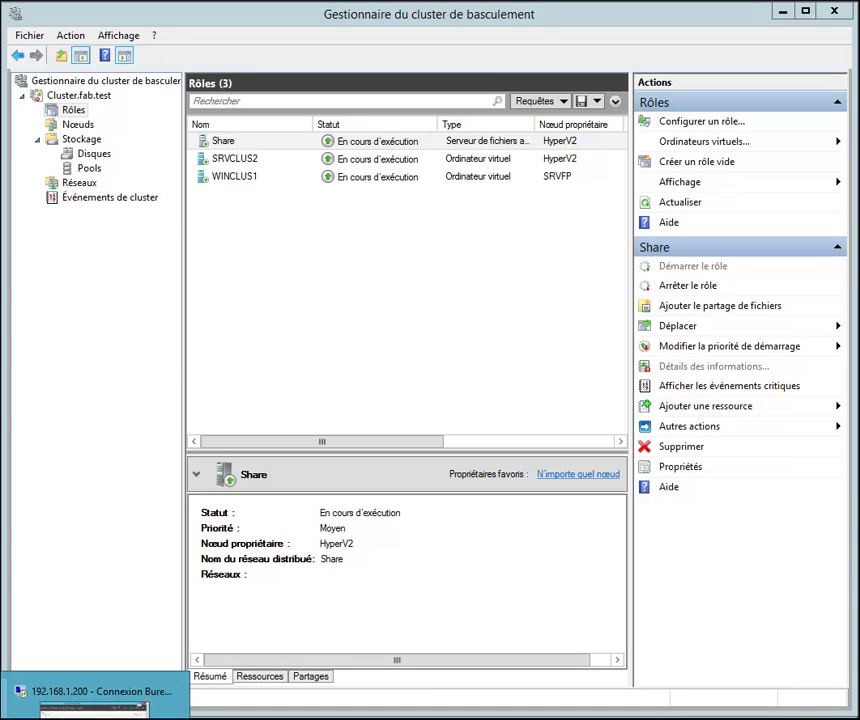
click(95, 705)
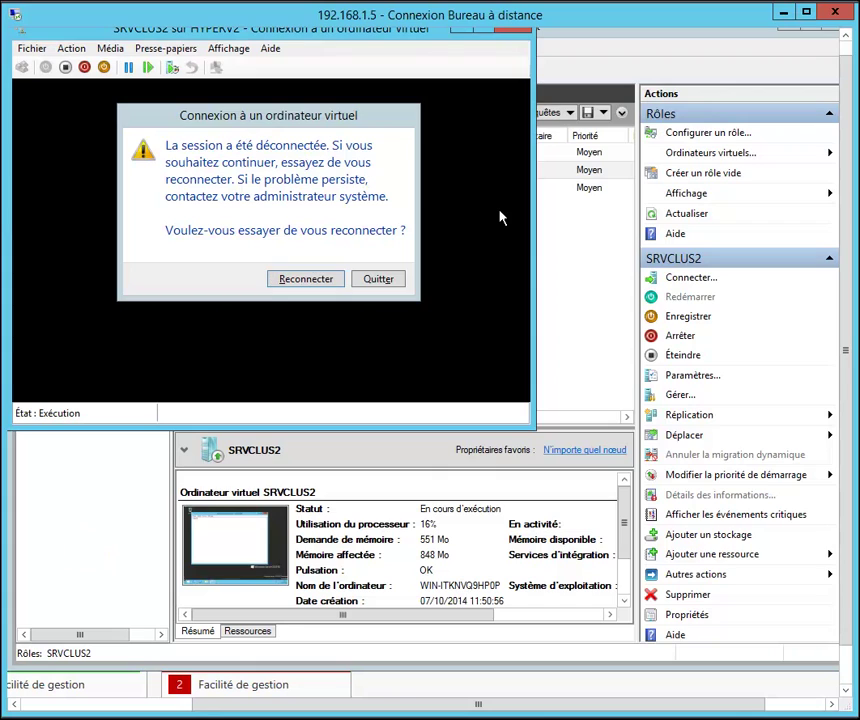
click(372, 281)
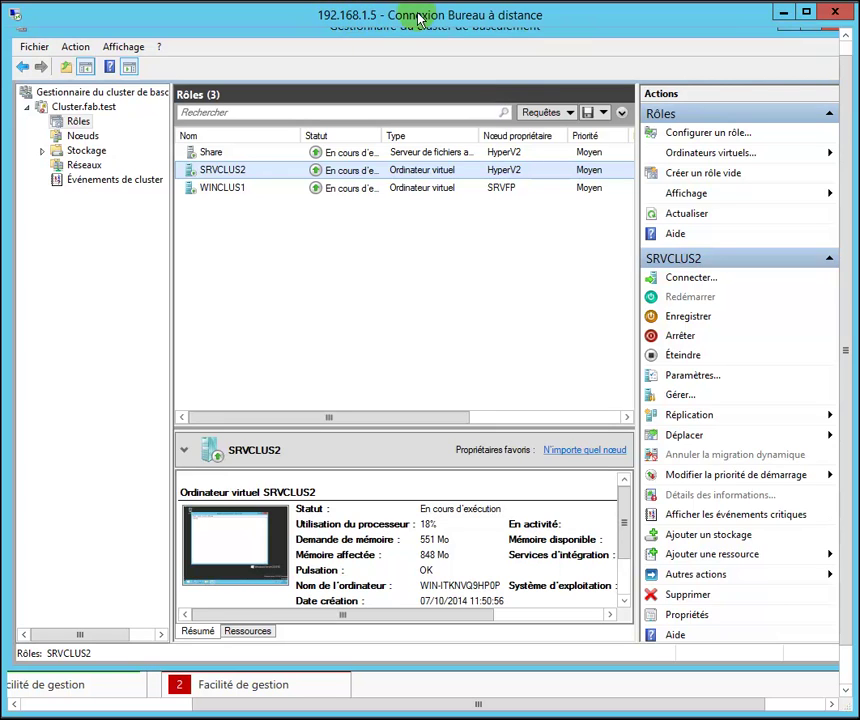
Step: Minimize the failover cluster manager and Server Manager in the remote session to expose its desktop and taskbar
click(783, 30)
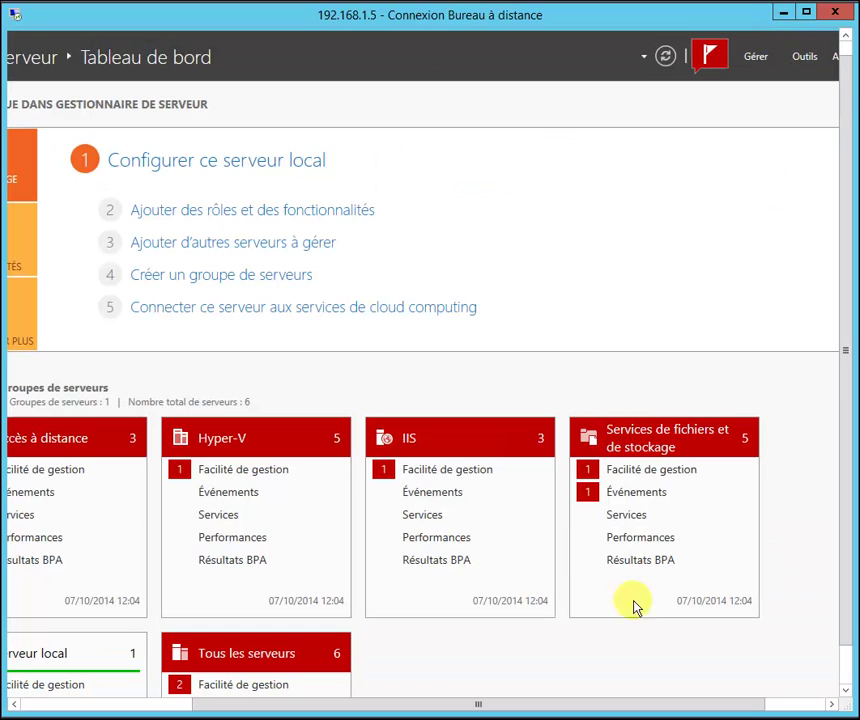
drag(474, 706, 647, 695)
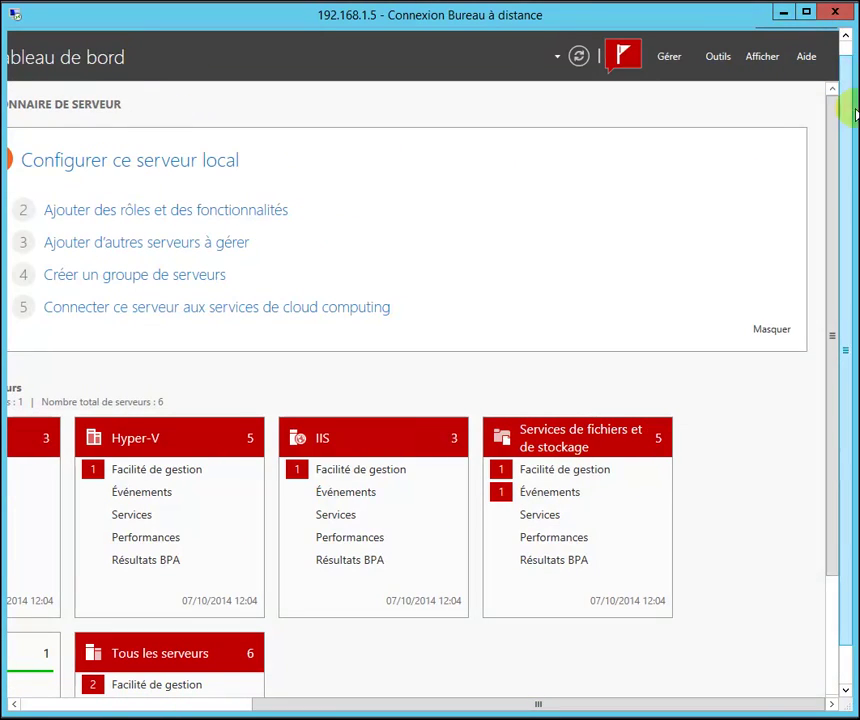
drag(845, 176, 845, 115)
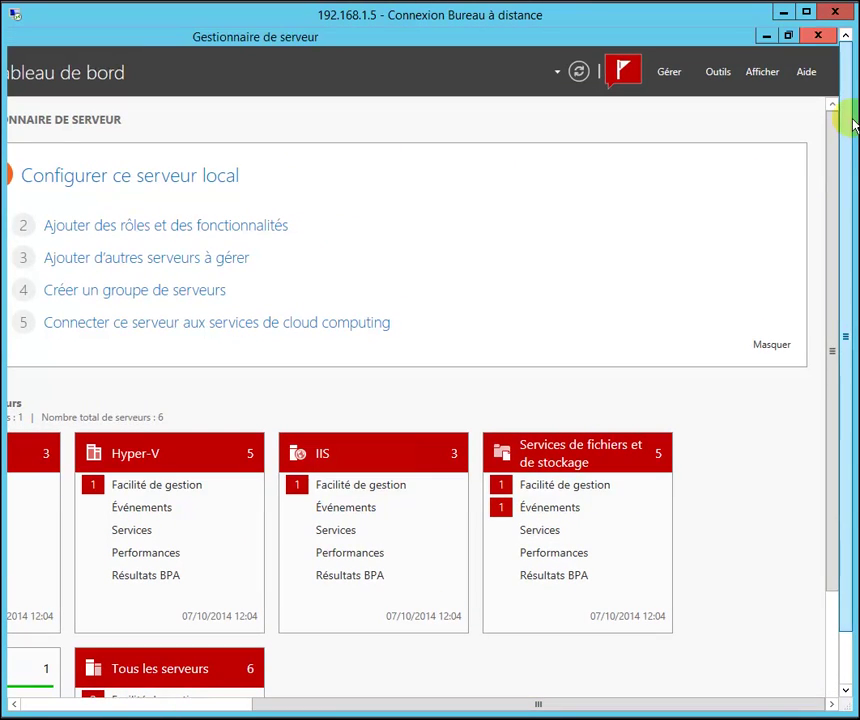
click(768, 37)
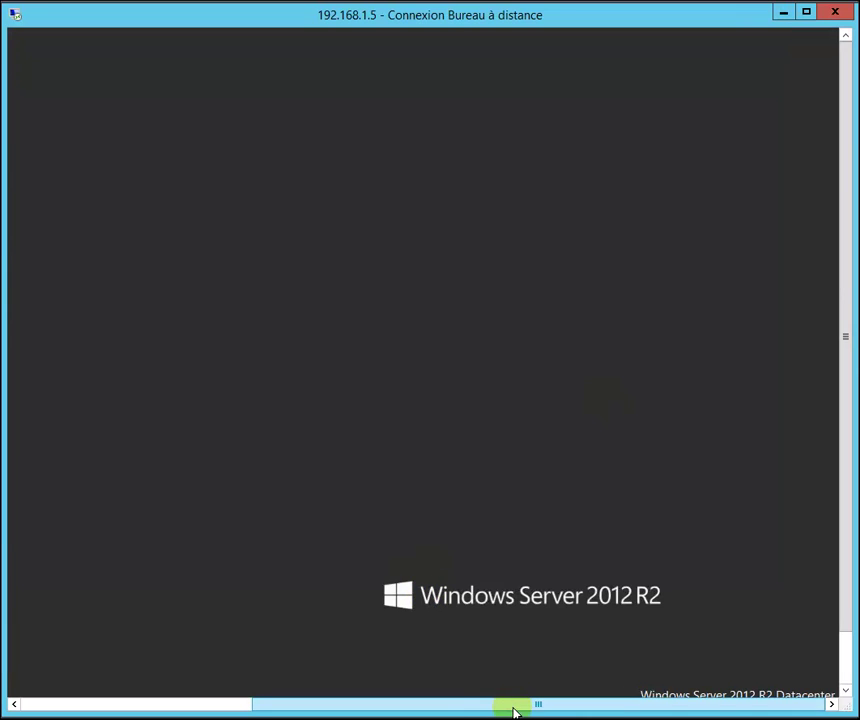
drag(514, 710, 196, 704)
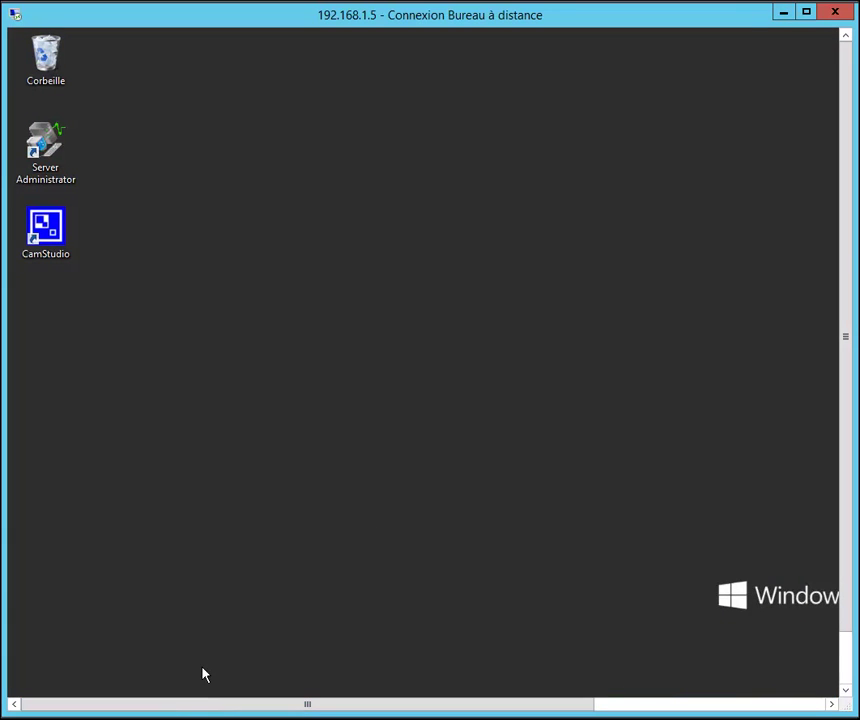
drag(845, 380, 845, 498)
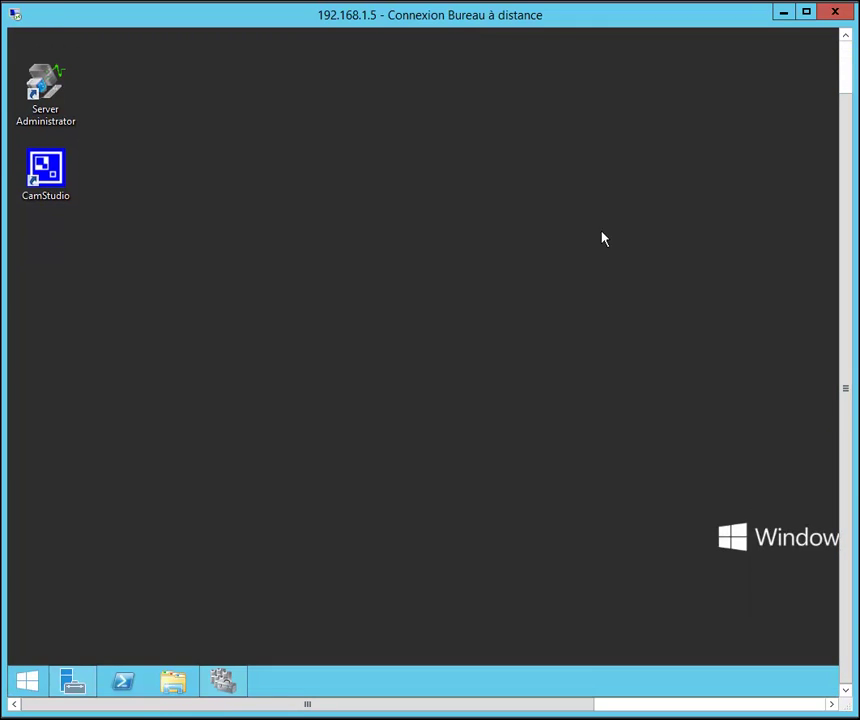
Step: Return to the local failover cluster manager and check the status and owner node of SRVCLUS2 and WINCLUS1
right_click(28, 680)
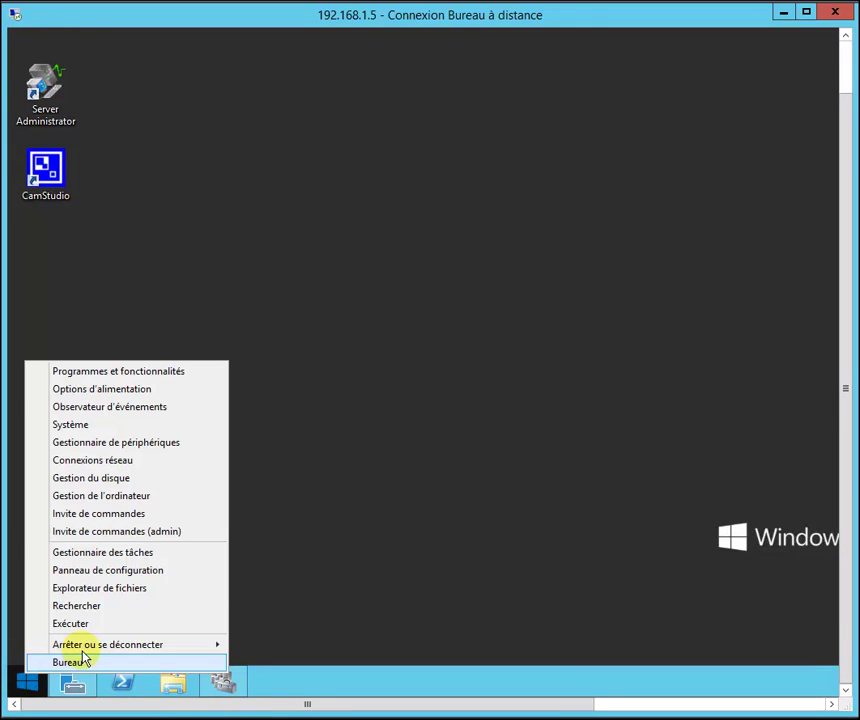
click(784, 15)
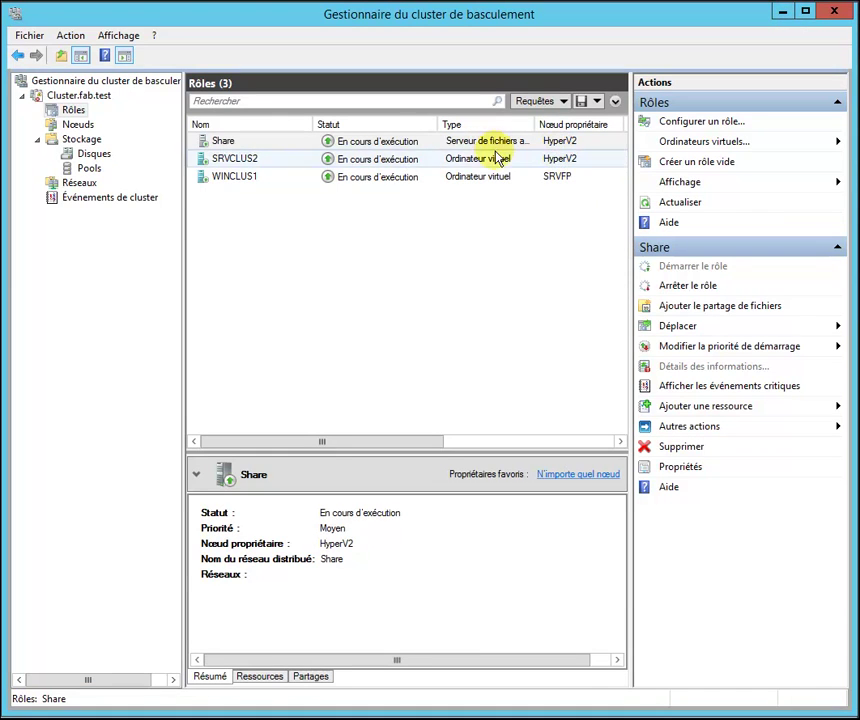
click(358, 162)
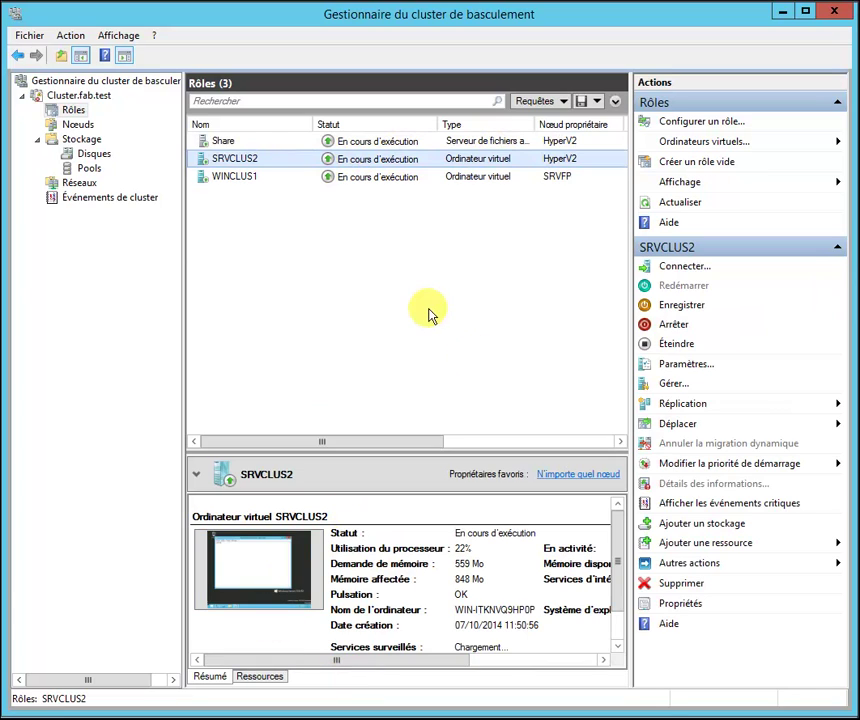
click(407, 185)
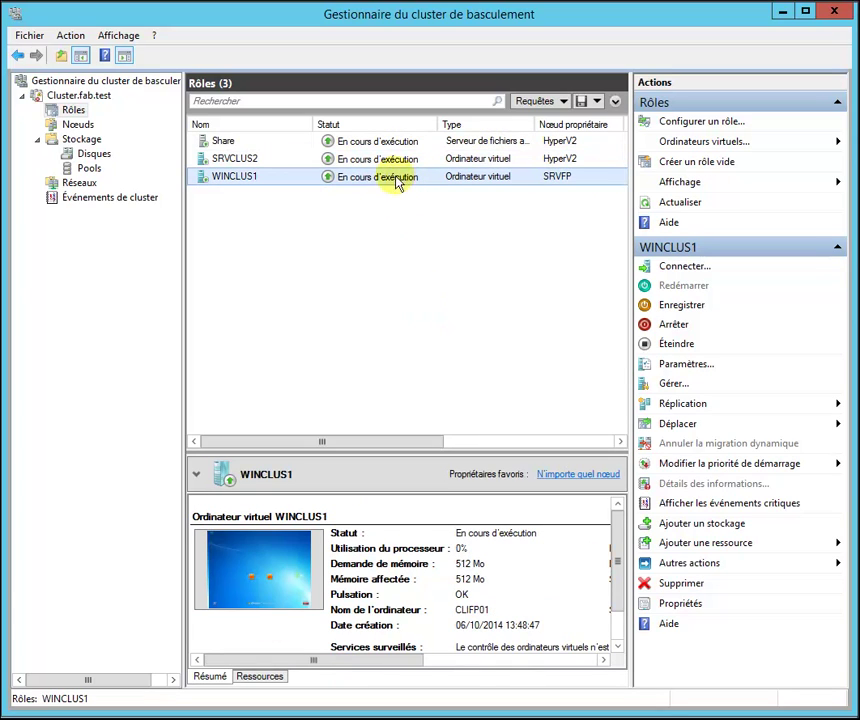
click(362, 160)
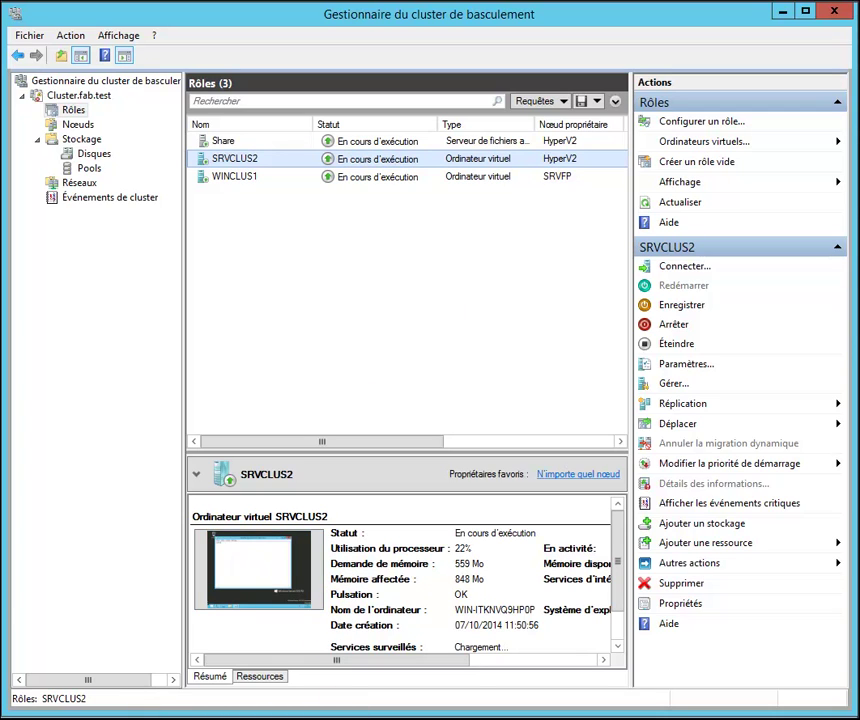
Step: Restart the server at 192.168.1.5 from its remote desktop session and return to the failover cluster manager
click(3, 719)
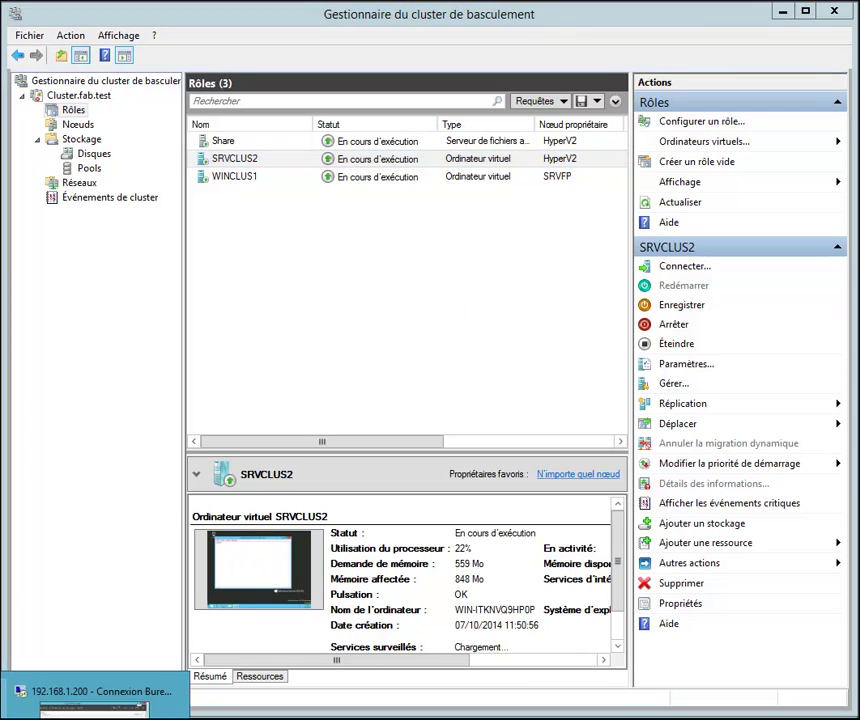
click(2, 716)
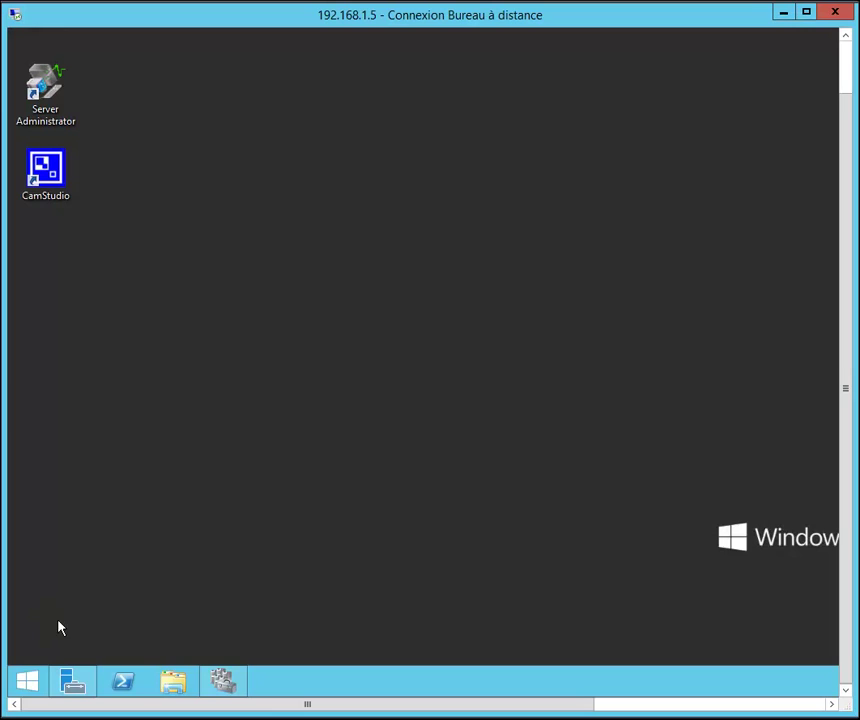
right_click(36, 681)
click(117, 648)
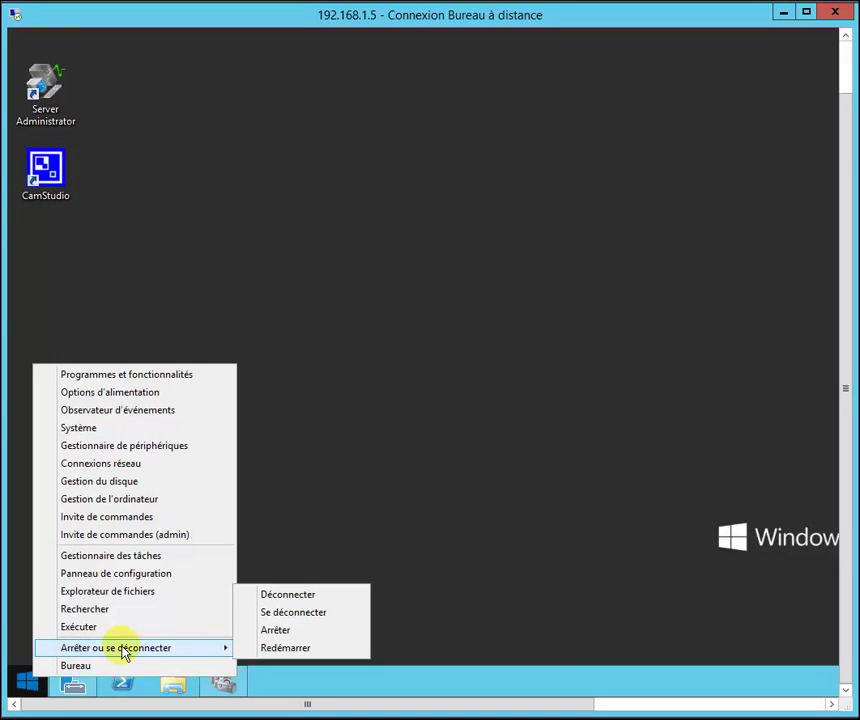
click(300, 651)
click(299, 651)
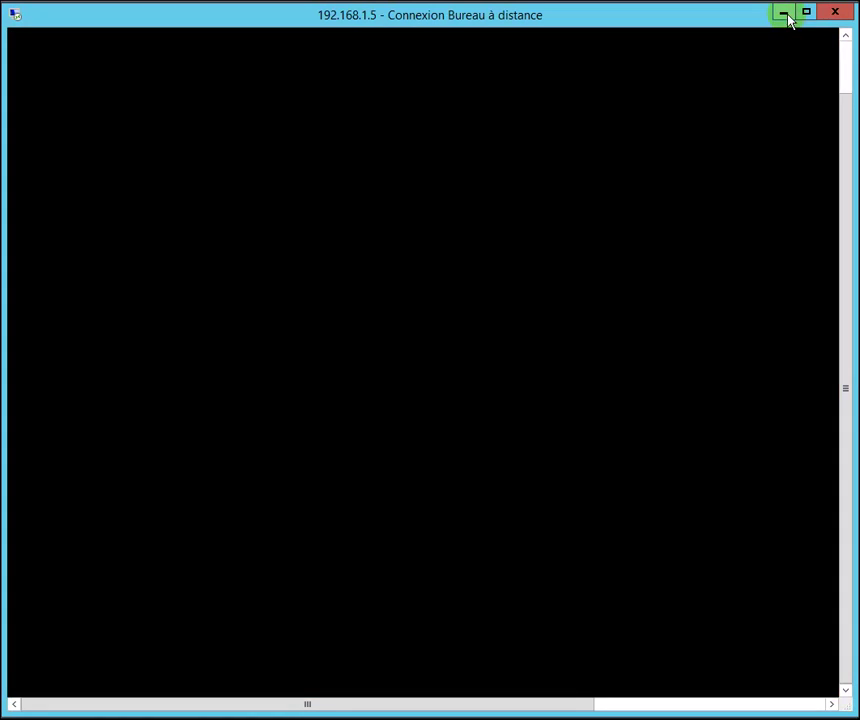
click(783, 13)
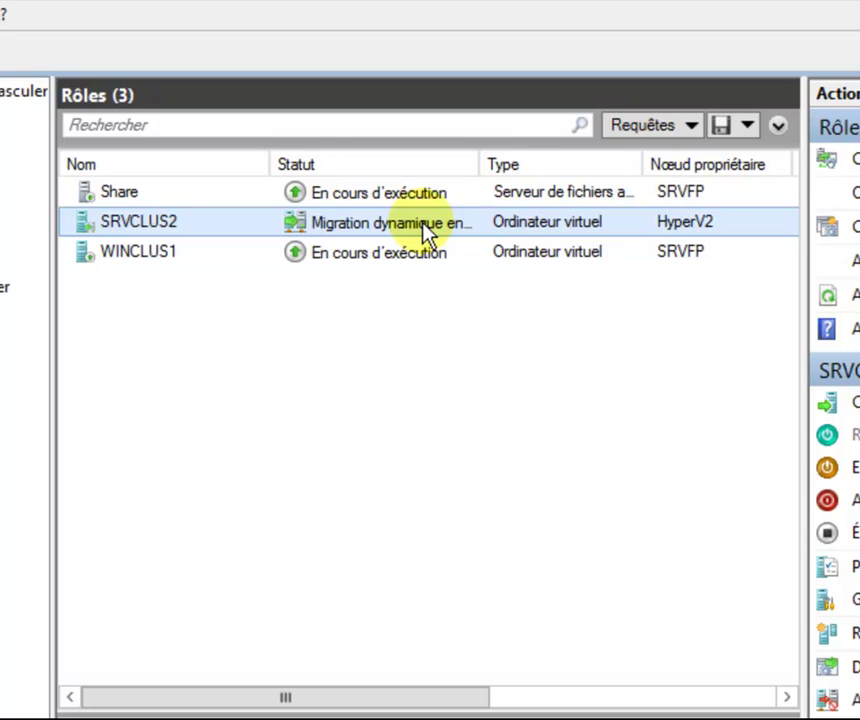
Step: Fit the Statut column to its contents and connect to SRVCLUS2 to check its open text document
double_click(479, 166)
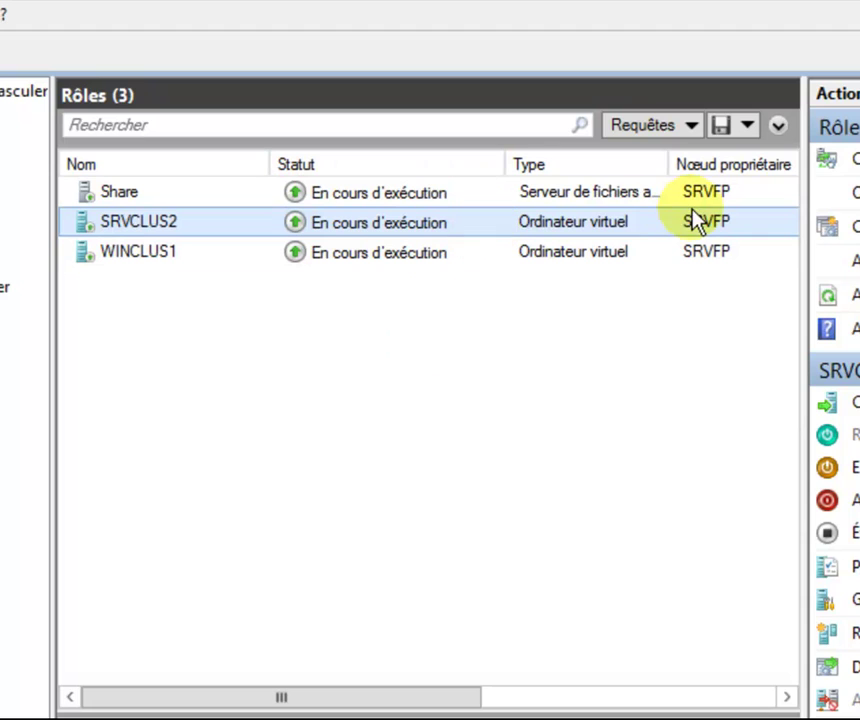
double_click(263, 653)
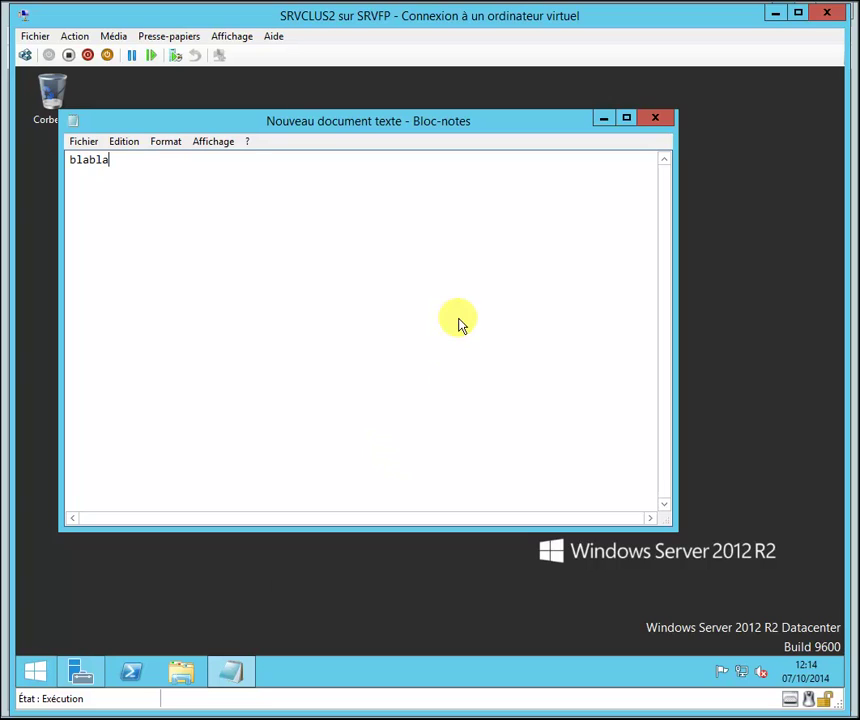
click(775, 14)
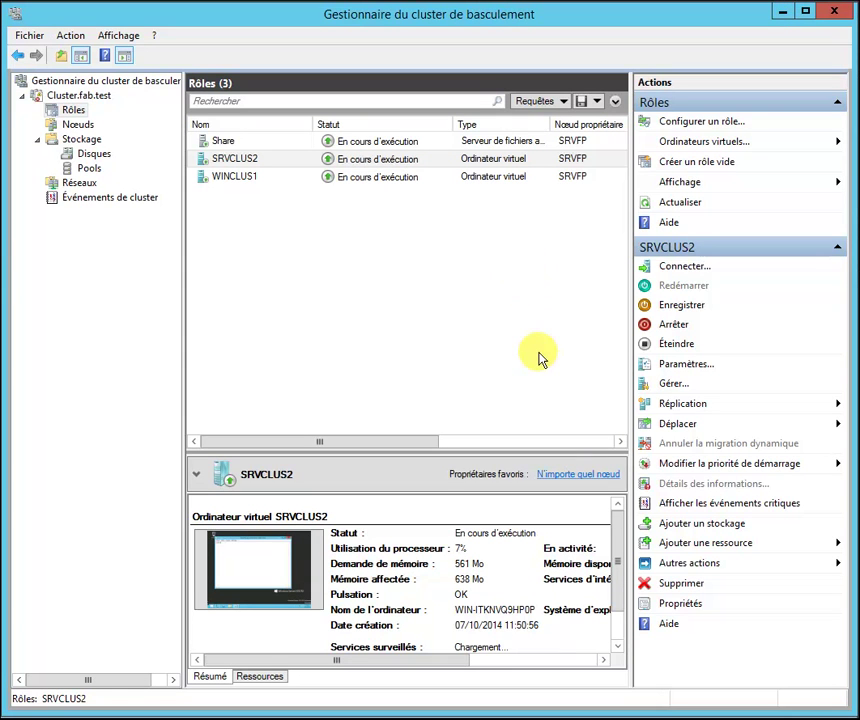
Step: Check the owner node of the cluster disks, including Disque de cluster 1, and return to the roles list
click(86, 158)
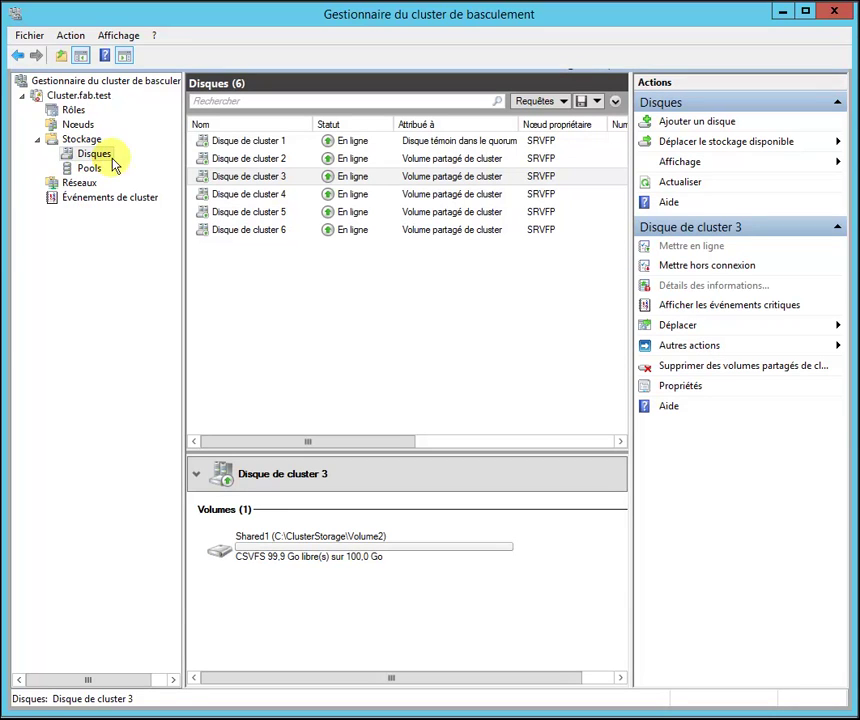
click(397, 142)
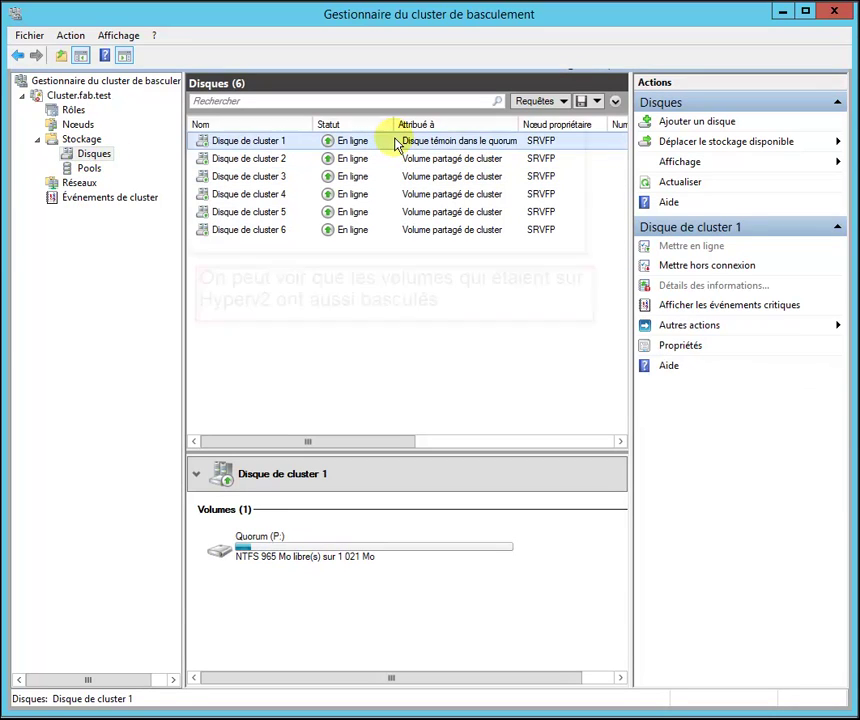
click(74, 111)
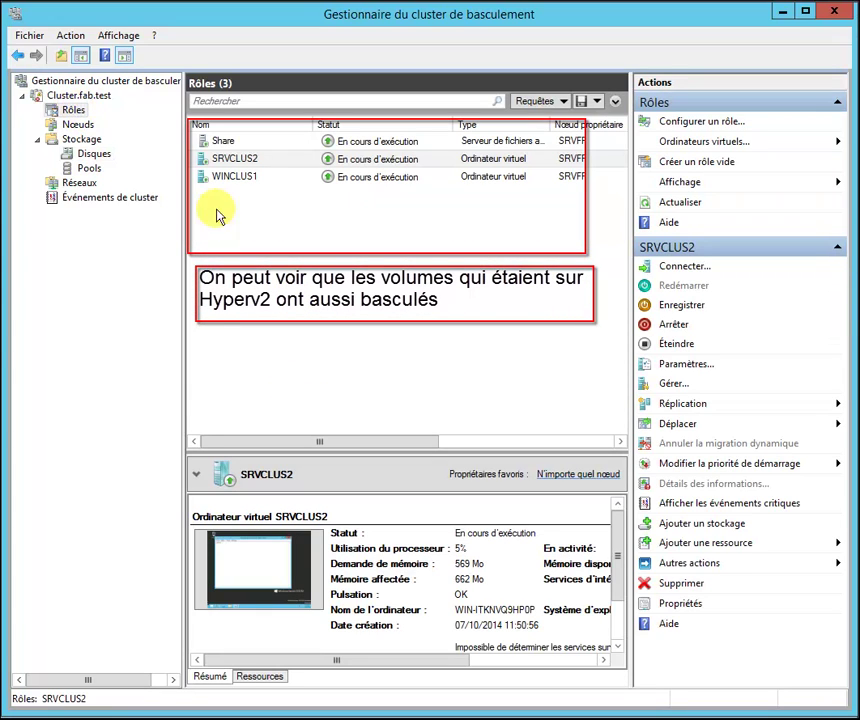